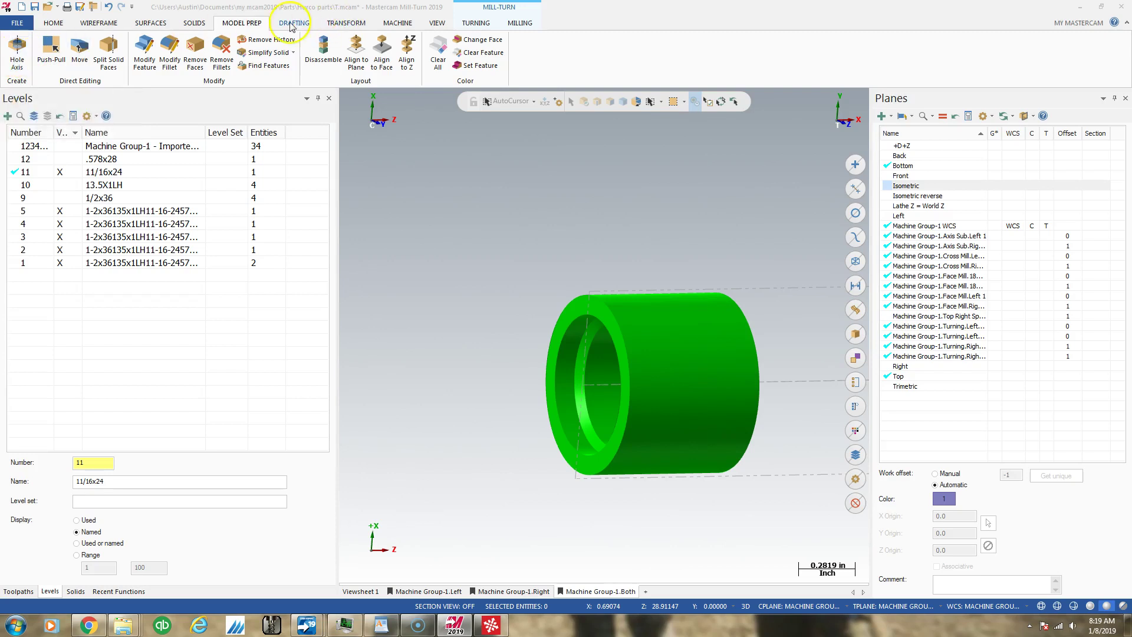
Step: Create hole axis geometry with axis line, top point and top circle on the front bore of the 11/16x24 part
left_click(17, 53)
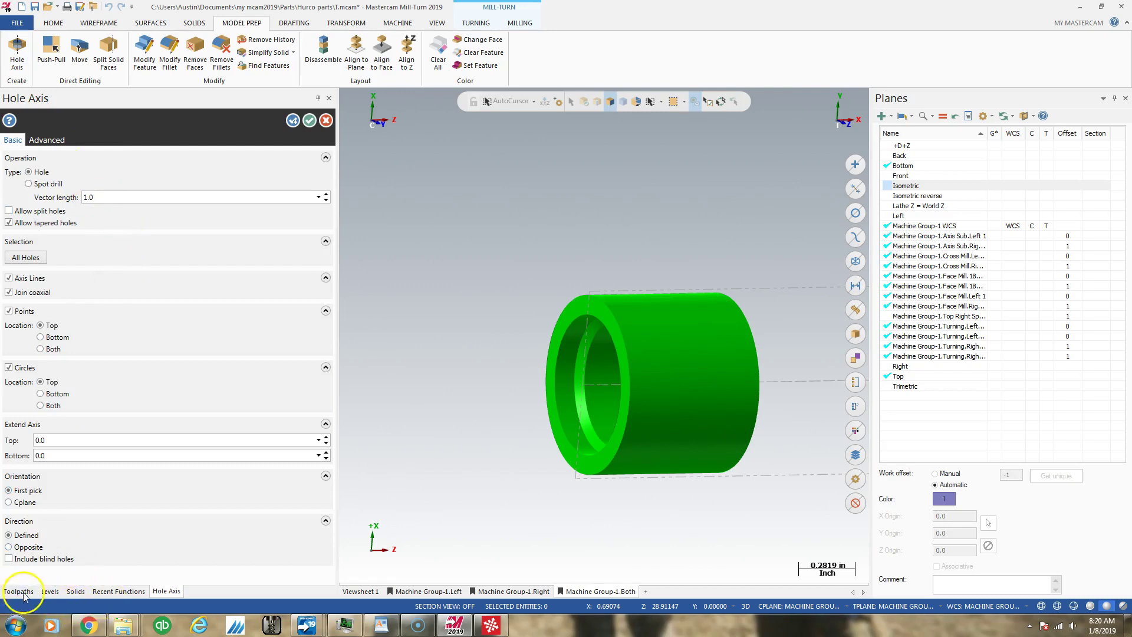
left_click(50, 591)
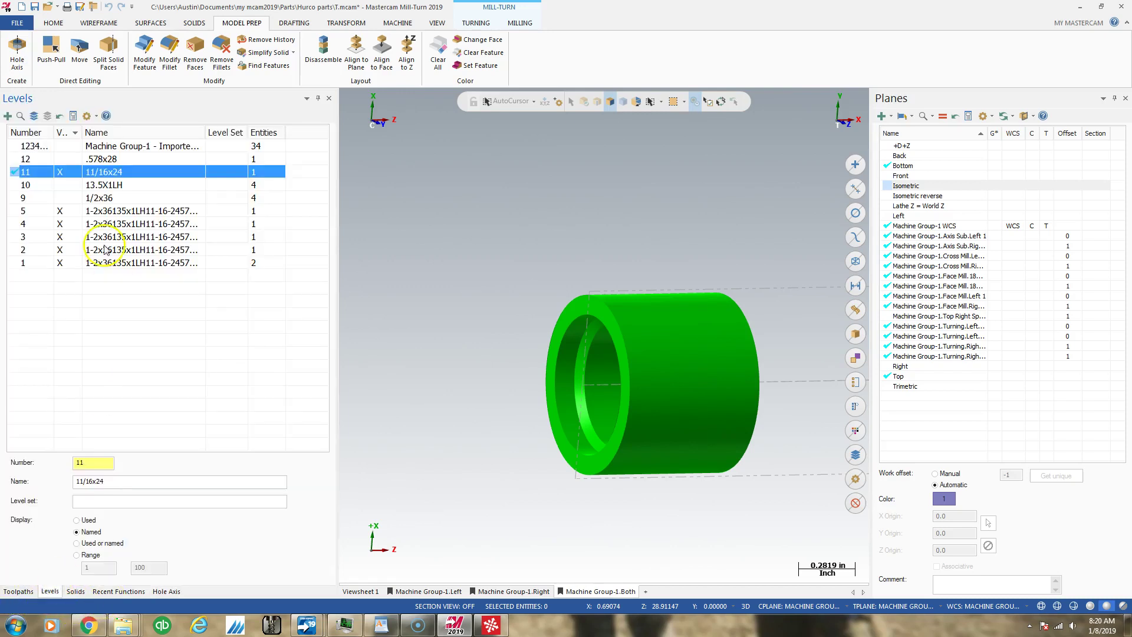
left_click(166, 591)
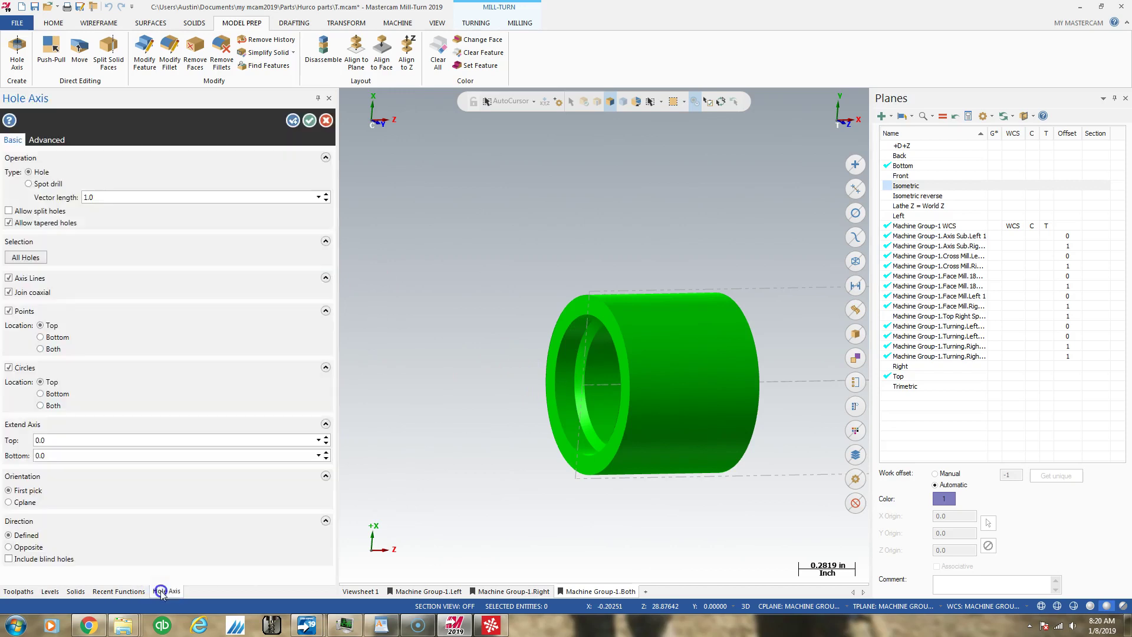
left_click(568, 352)
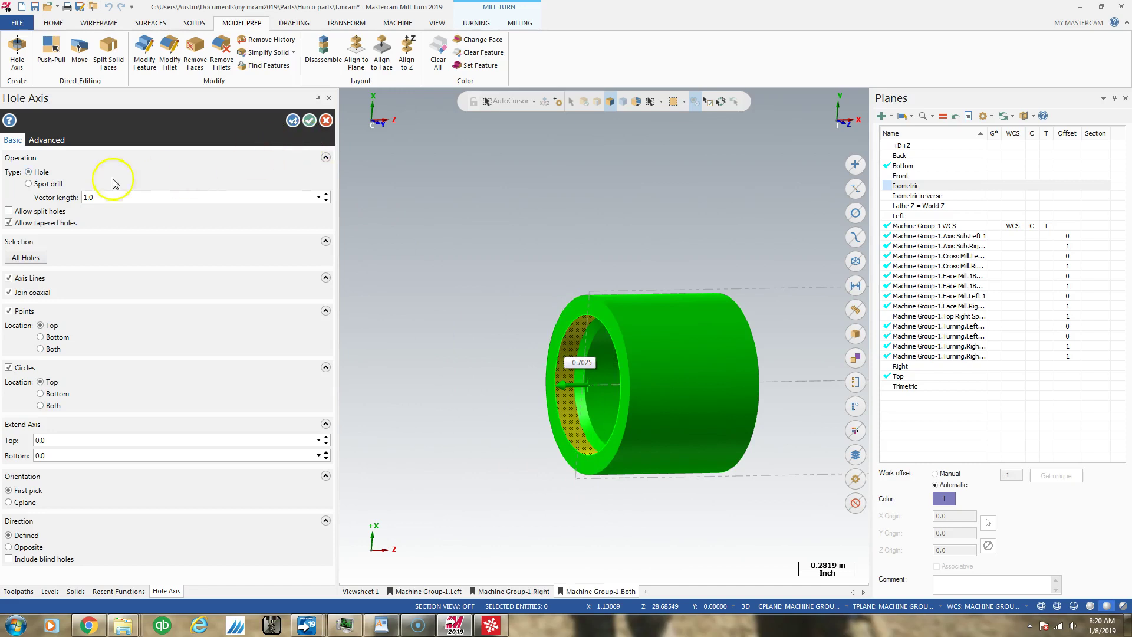
left_click(310, 120)
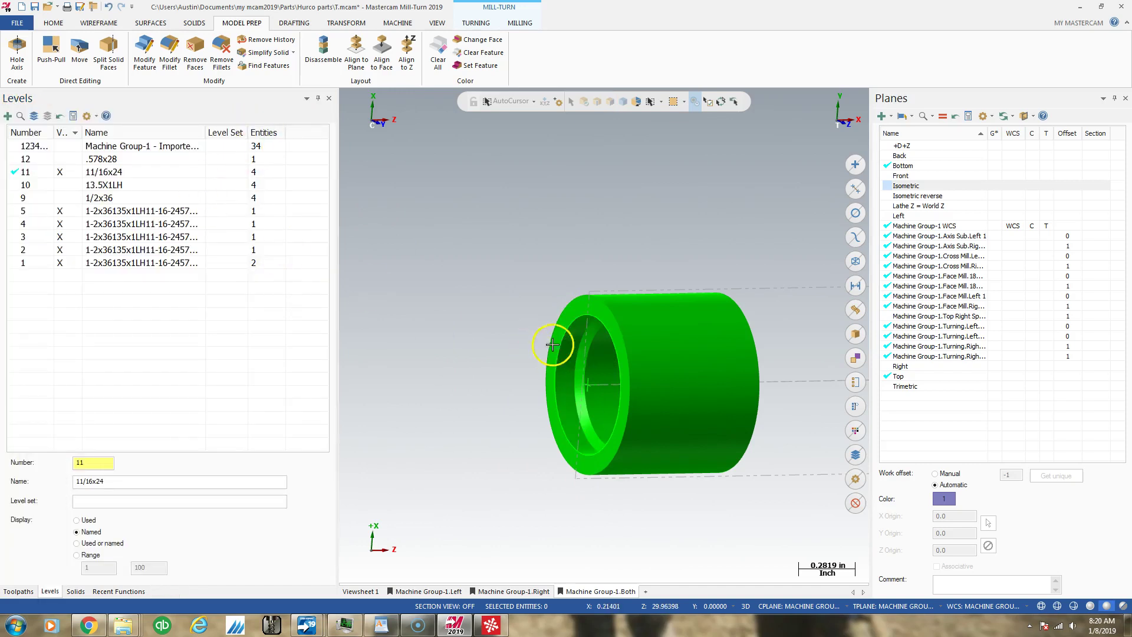
Step: Set the diameter of the 11/16x24 part's bore circle to 11/16 inch
left_click(575, 326)
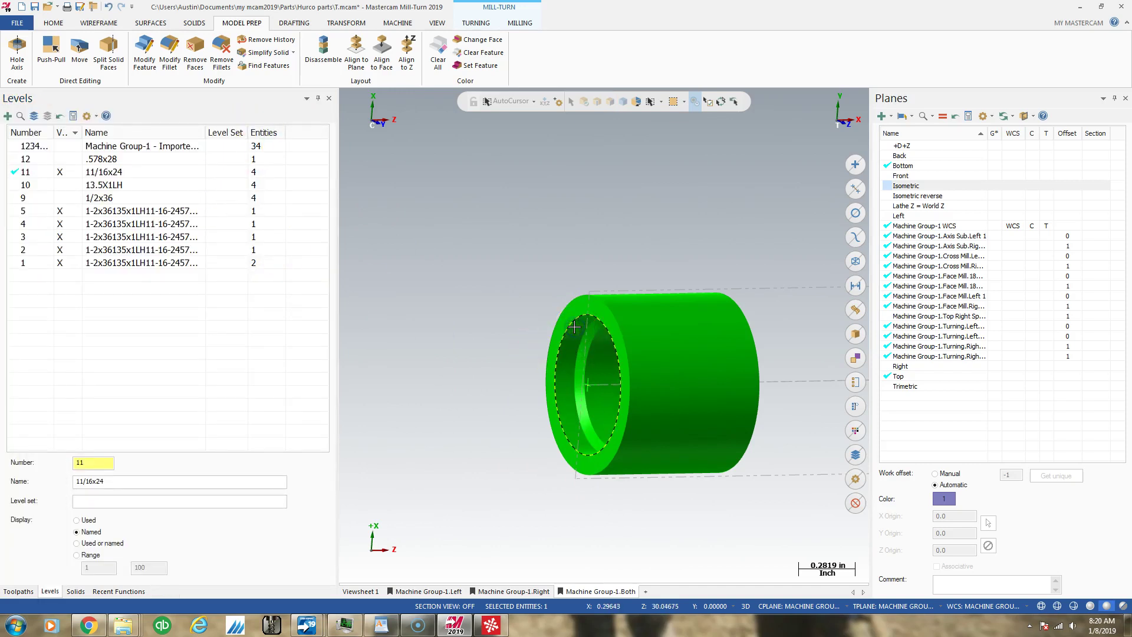
double_click(574, 326)
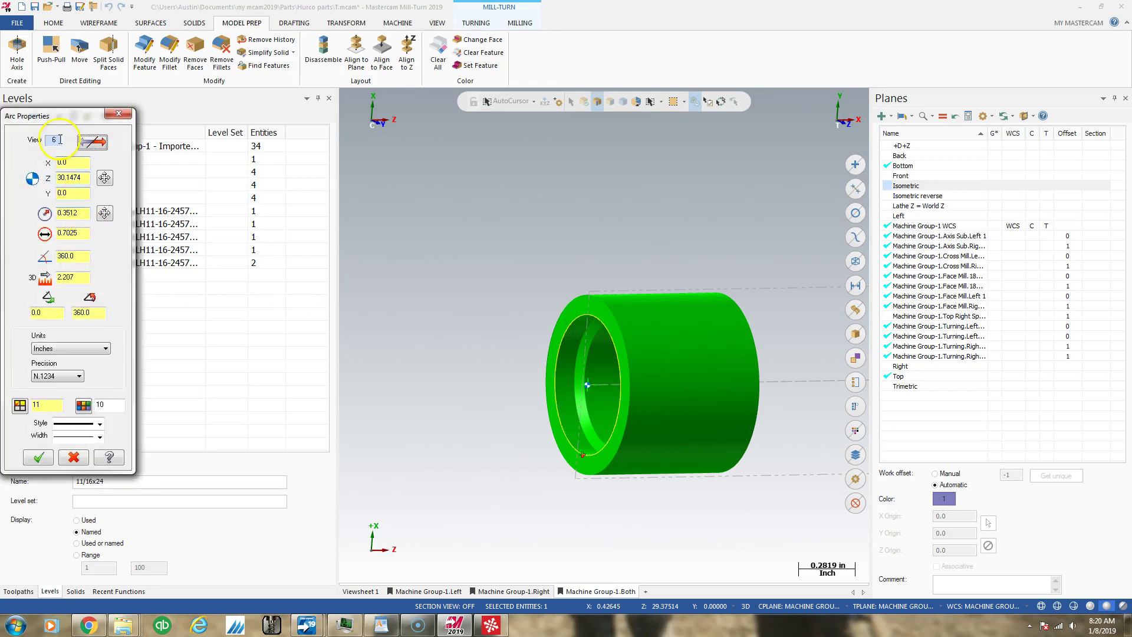
left_click_drag(66, 123, 387, 181)
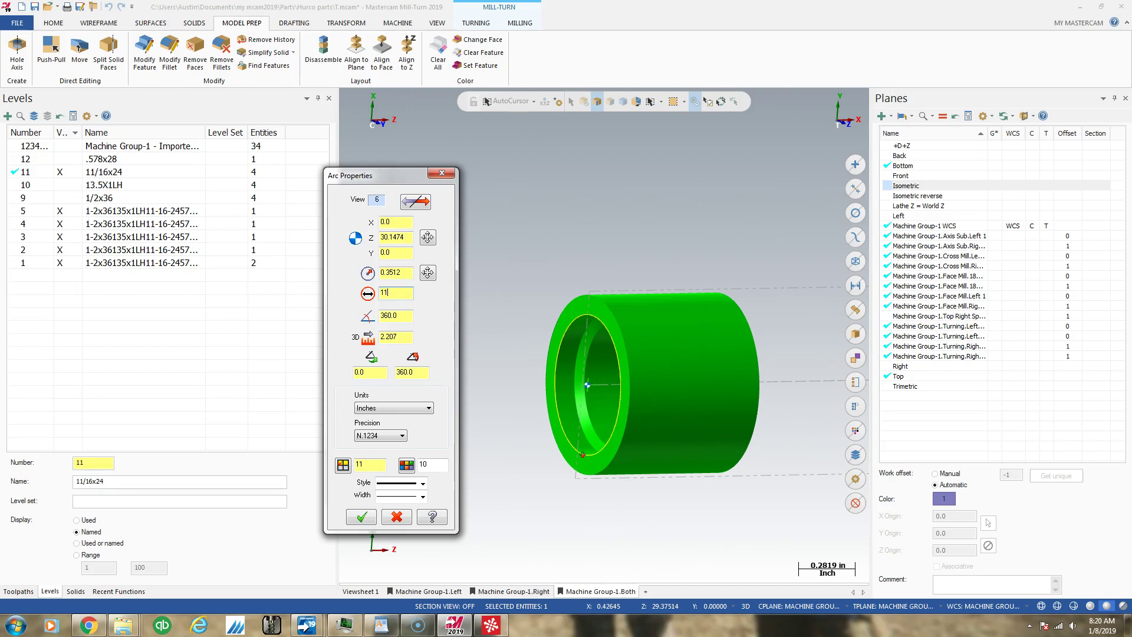
key("Return")
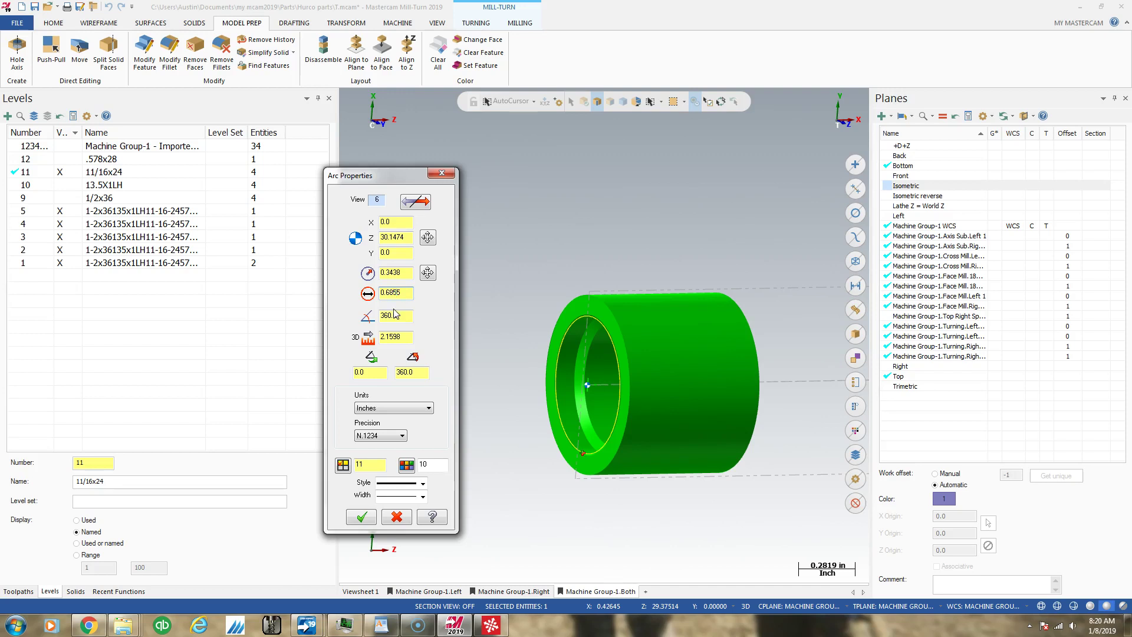
left_click(360, 517)
left_click(363, 516)
left_click(307, 352)
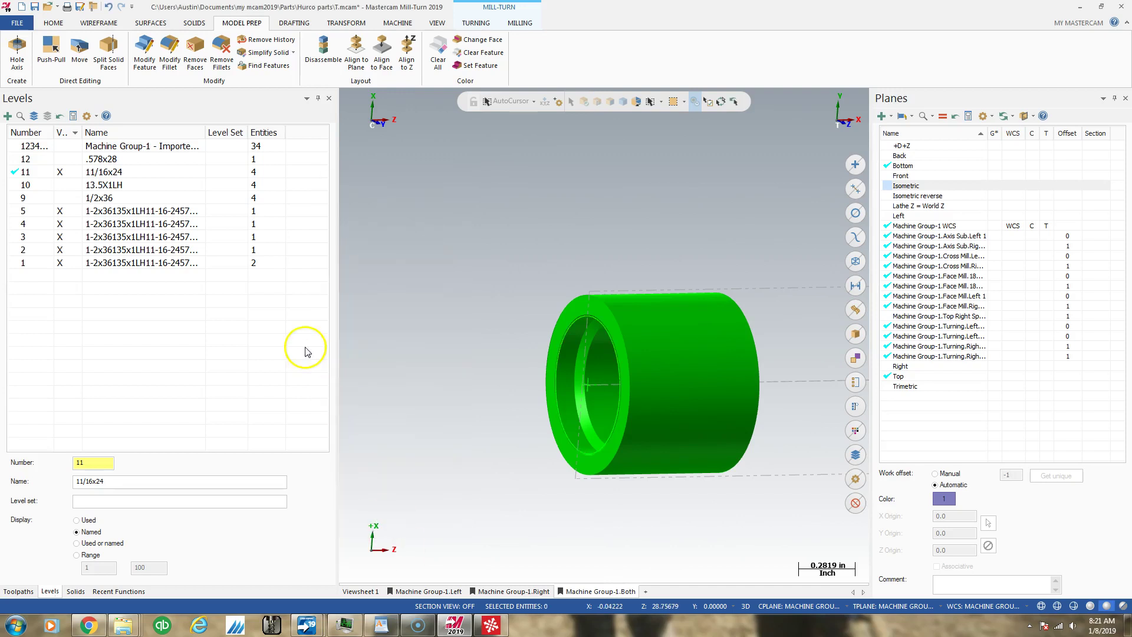
Step: Display the .578x28 level instead of 11/16x24 and create hole axis geometry on its front bore, keeping level 11 active
left_click(58, 159)
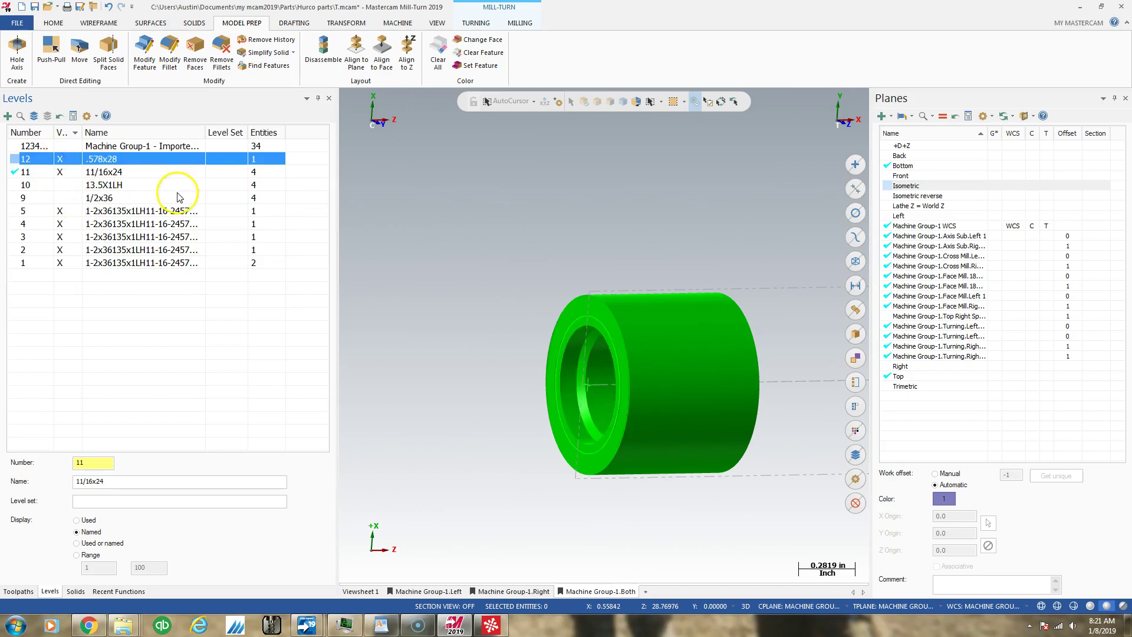
left_click(58, 171)
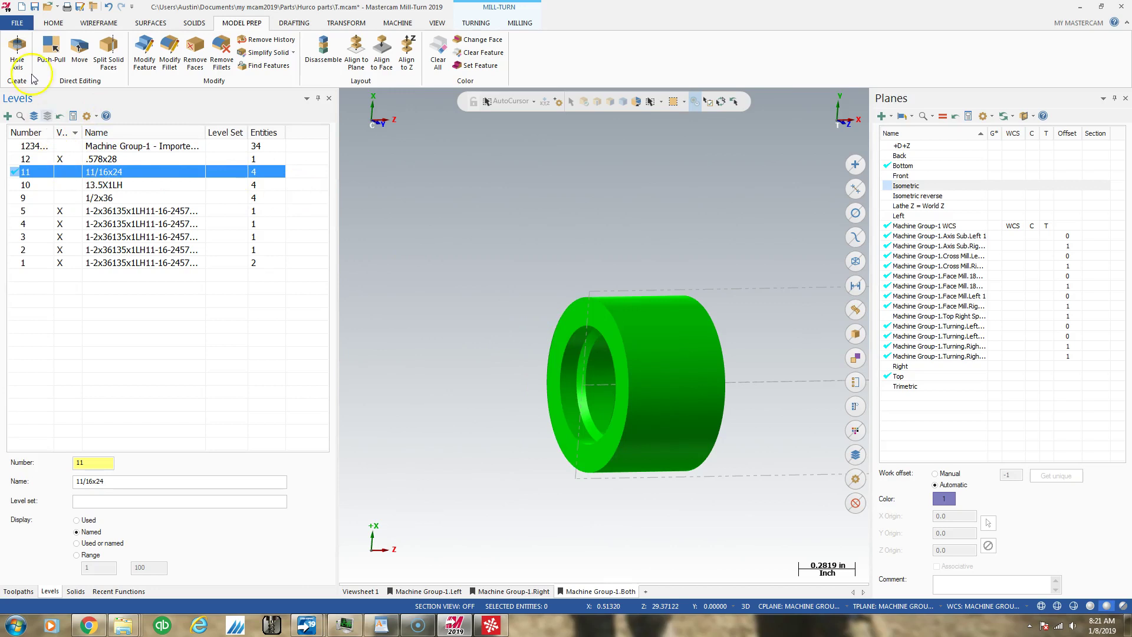
left_click(17, 55)
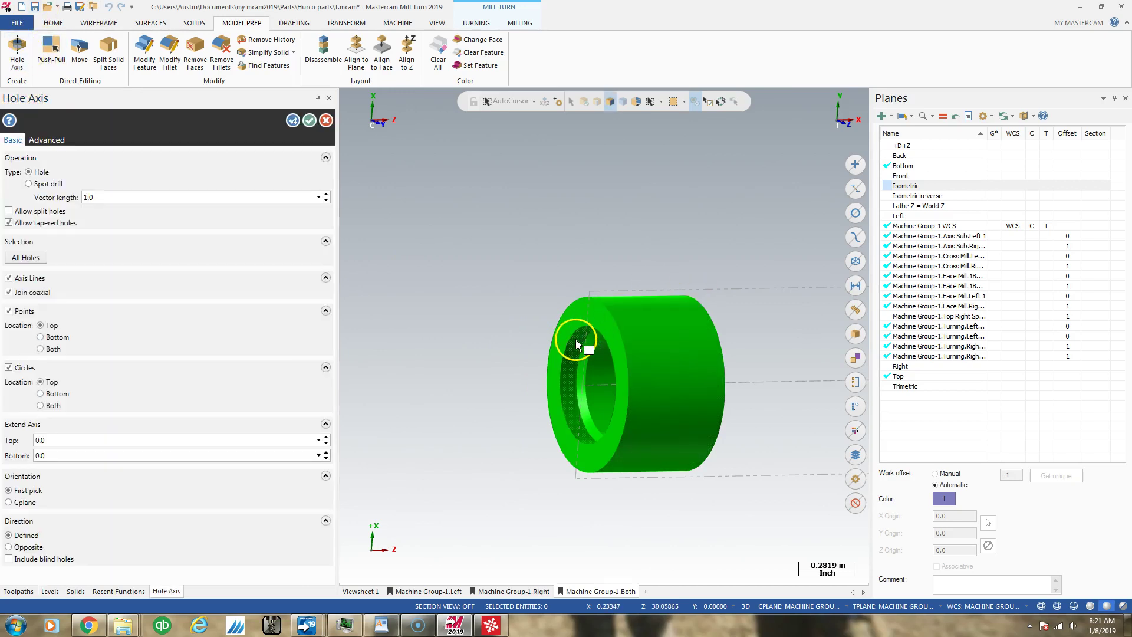
left_click(575, 338)
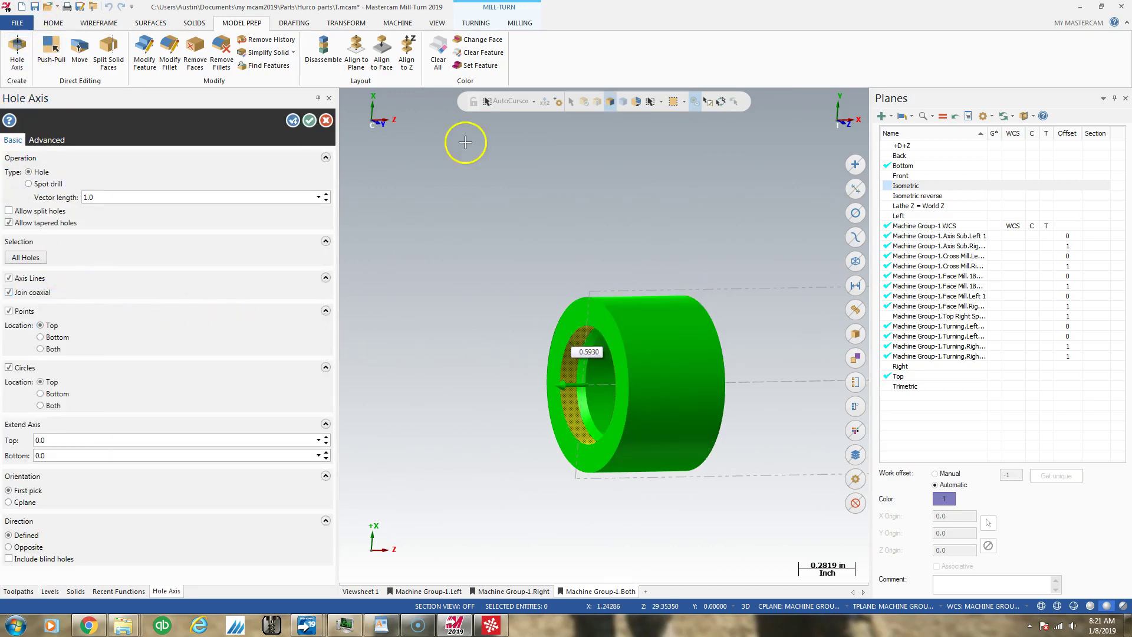
left_click(309, 122)
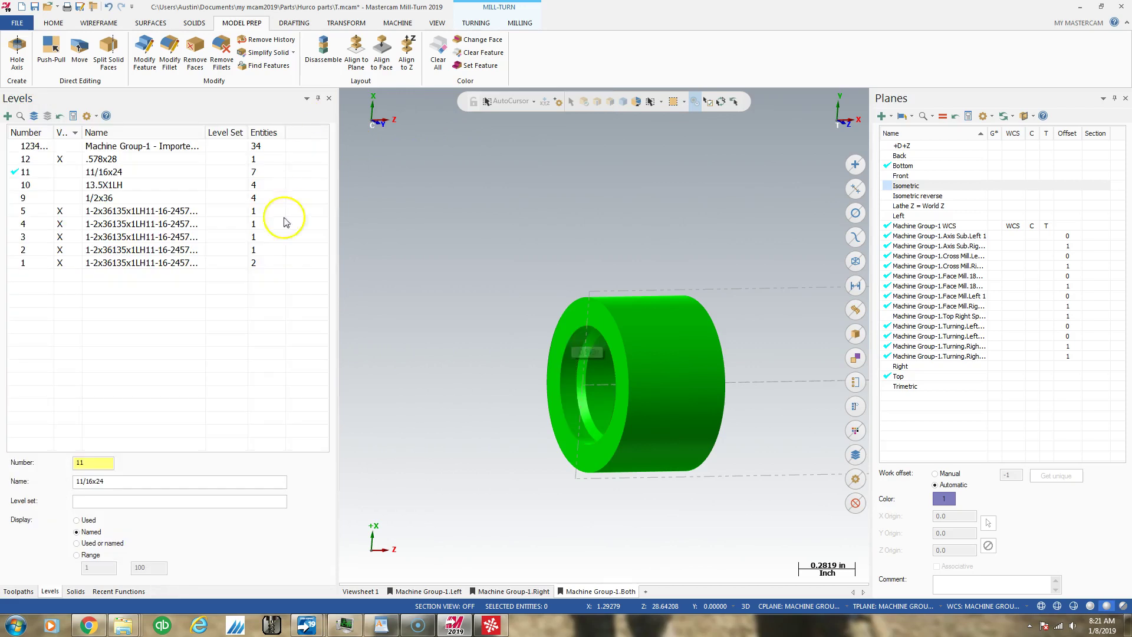
Step: Show level 11/16x24, hide .578x28, and delete the misplaced smaller bore circle from level 11
left_click(69, 172)
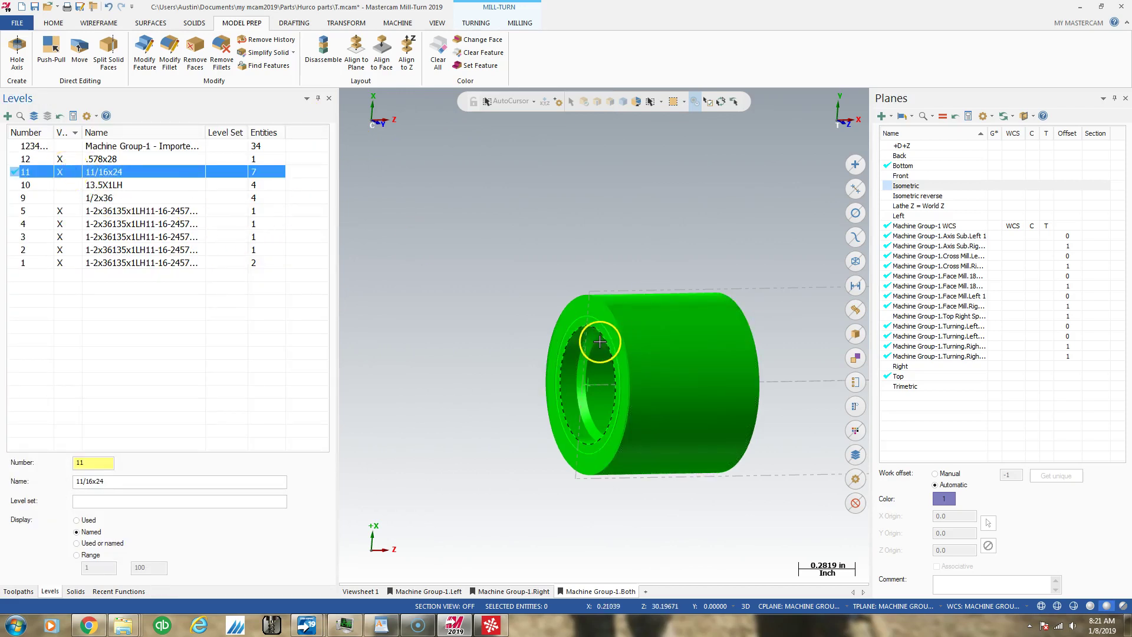
left_click(60, 159)
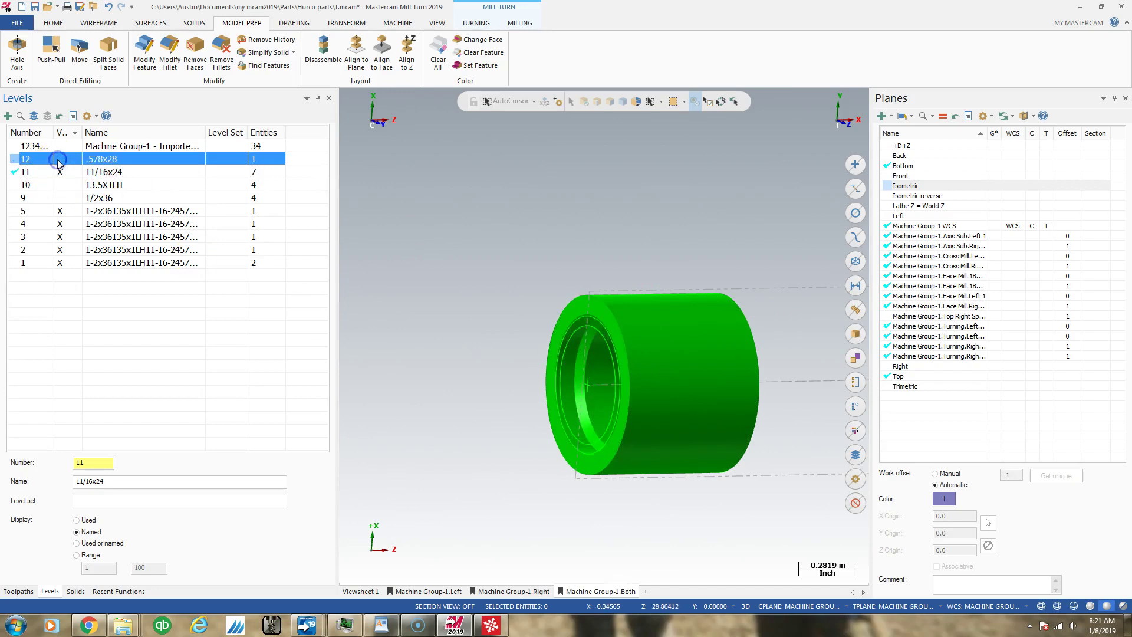
left_click(590, 329)
left_click(628, 458)
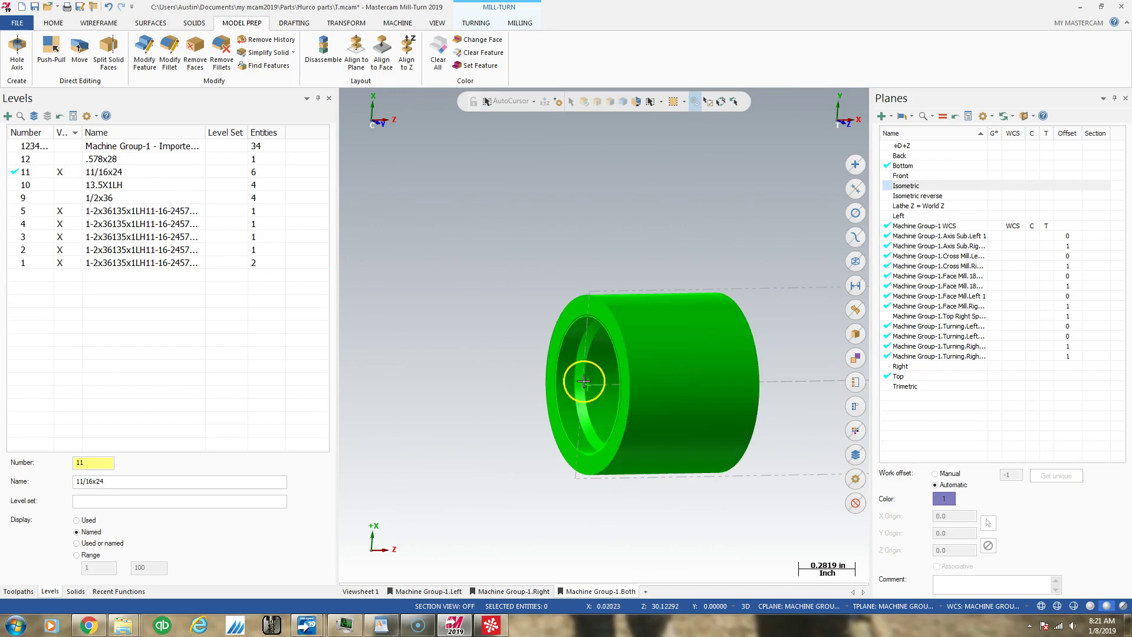
Step: Make level .578x28 active with 11/16x24 hidden, and create hole axis geometry on its front bore
left_click(62, 159)
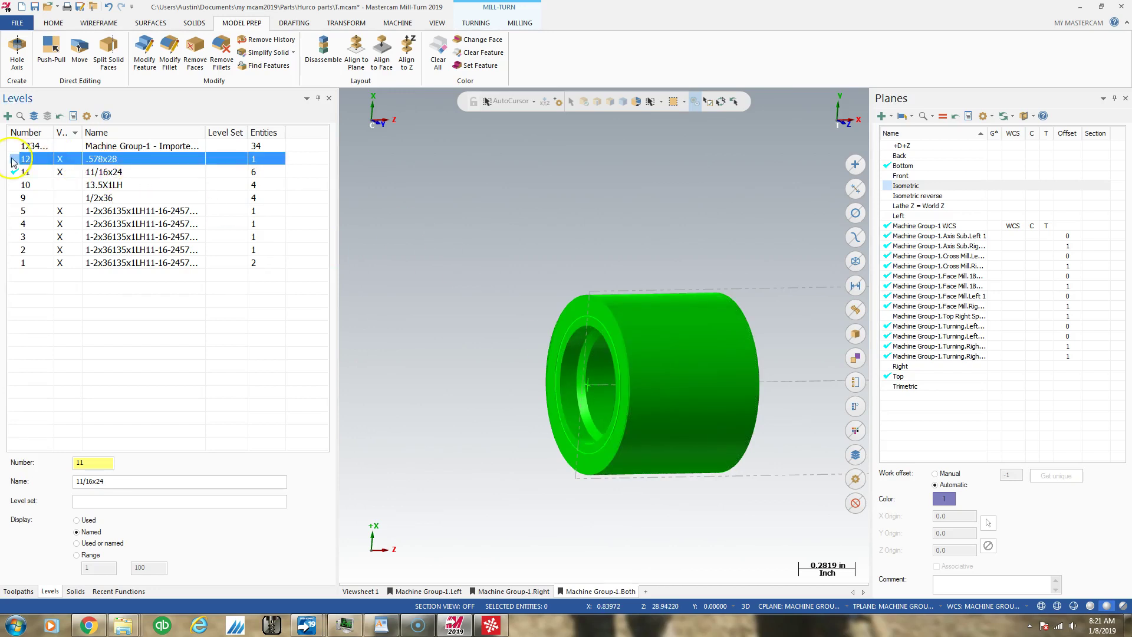
left_click(60, 172)
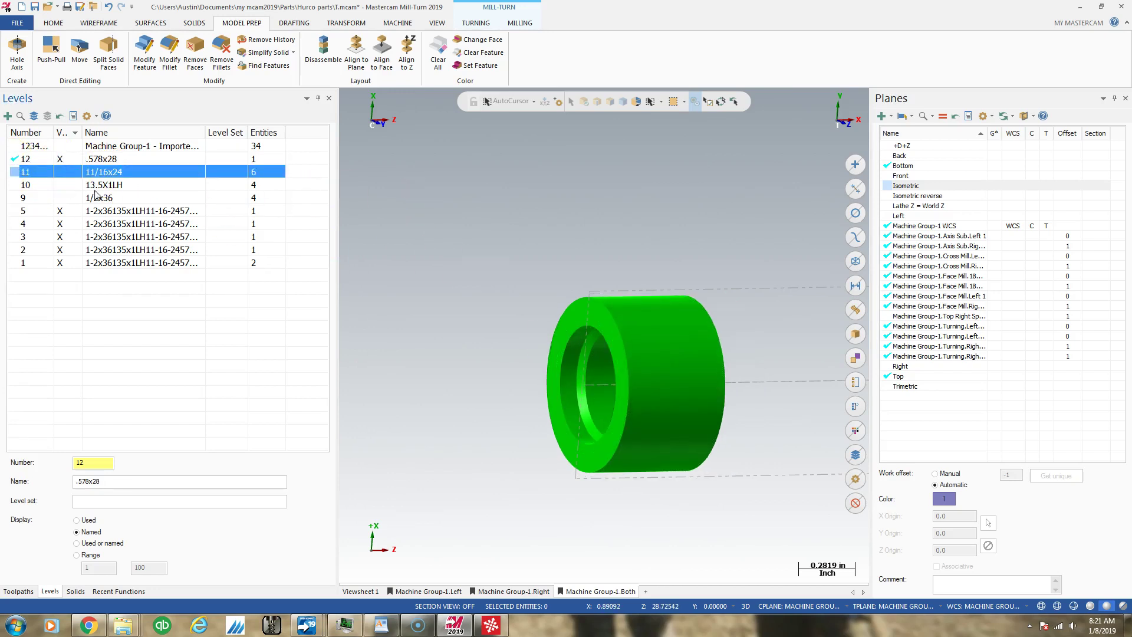
left_click(17, 52)
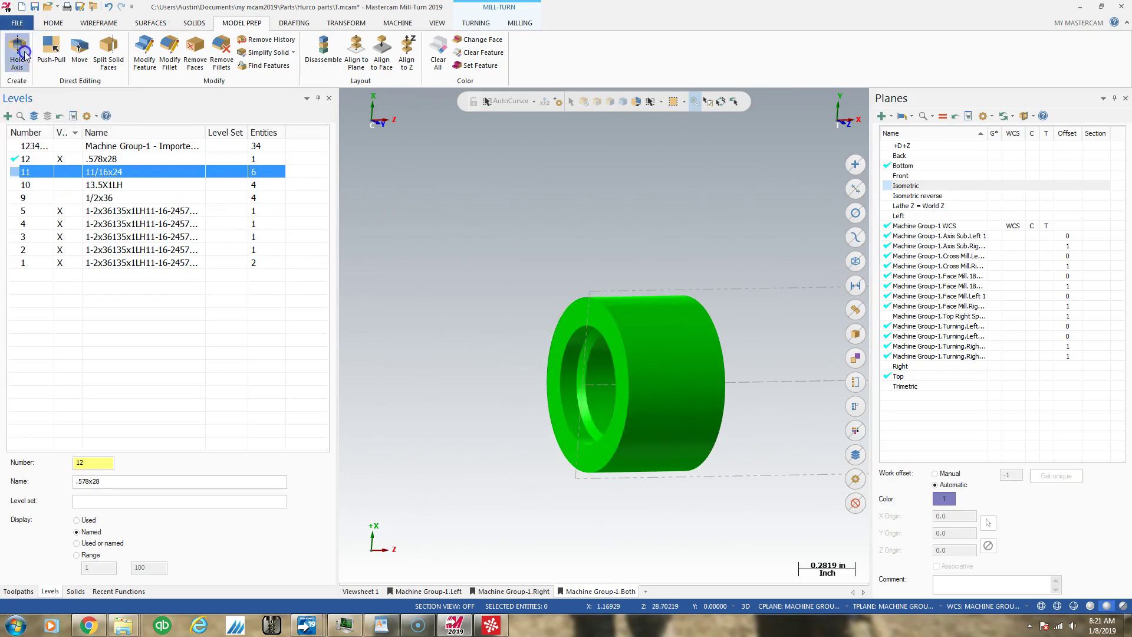
left_click(553, 361)
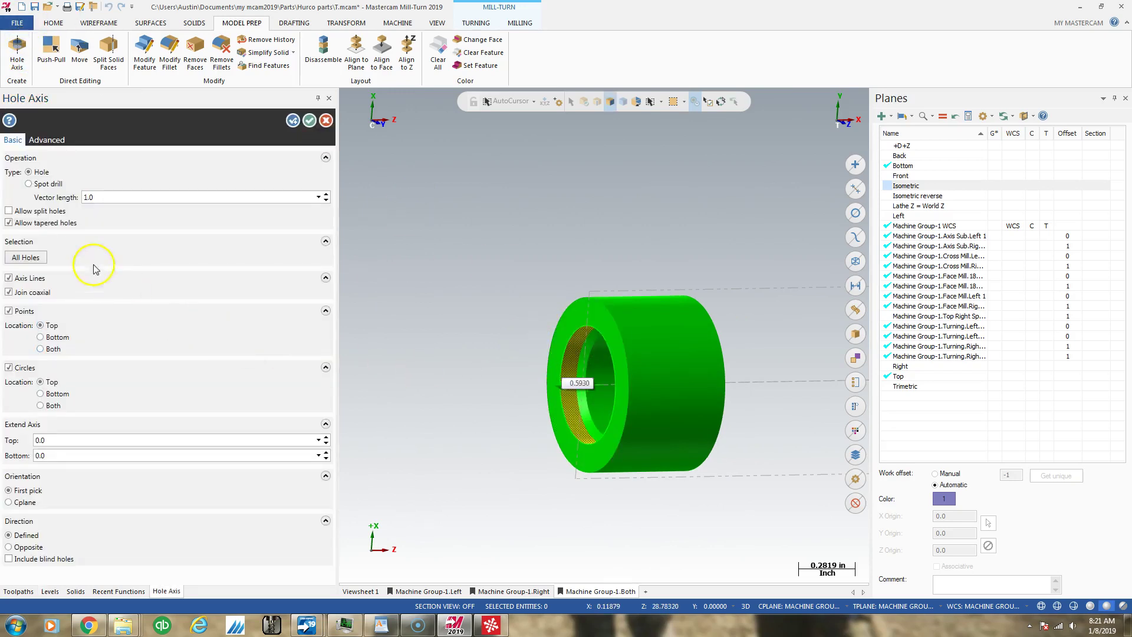
left_click(309, 120)
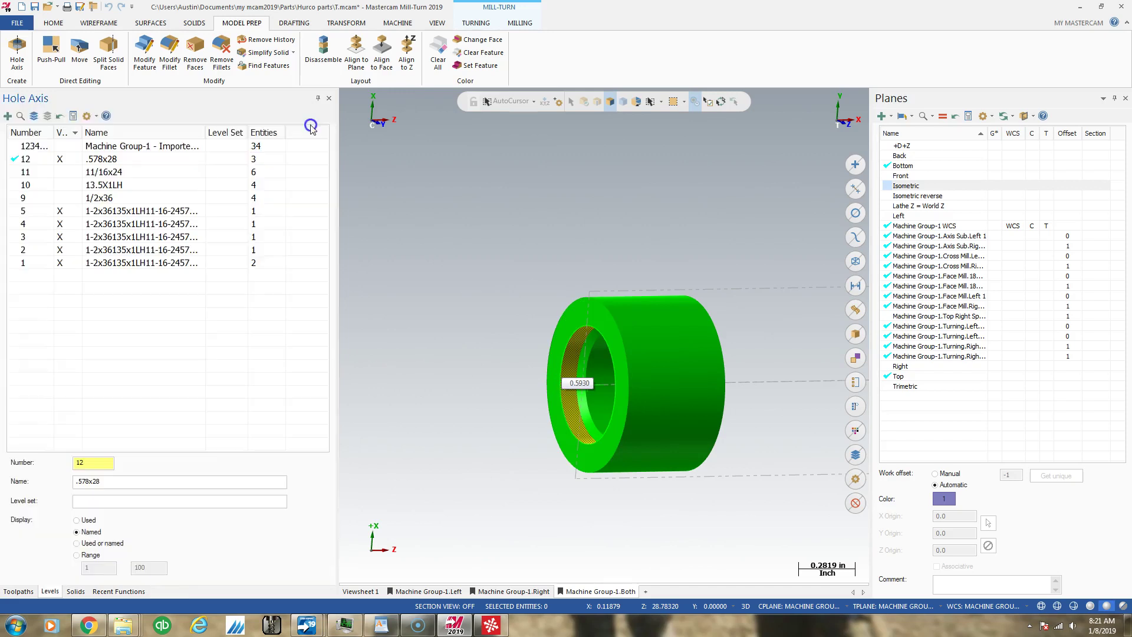
Step: Set the diameter of the .578x28 part's bore circle to 0.578 inches
left_click(569, 347)
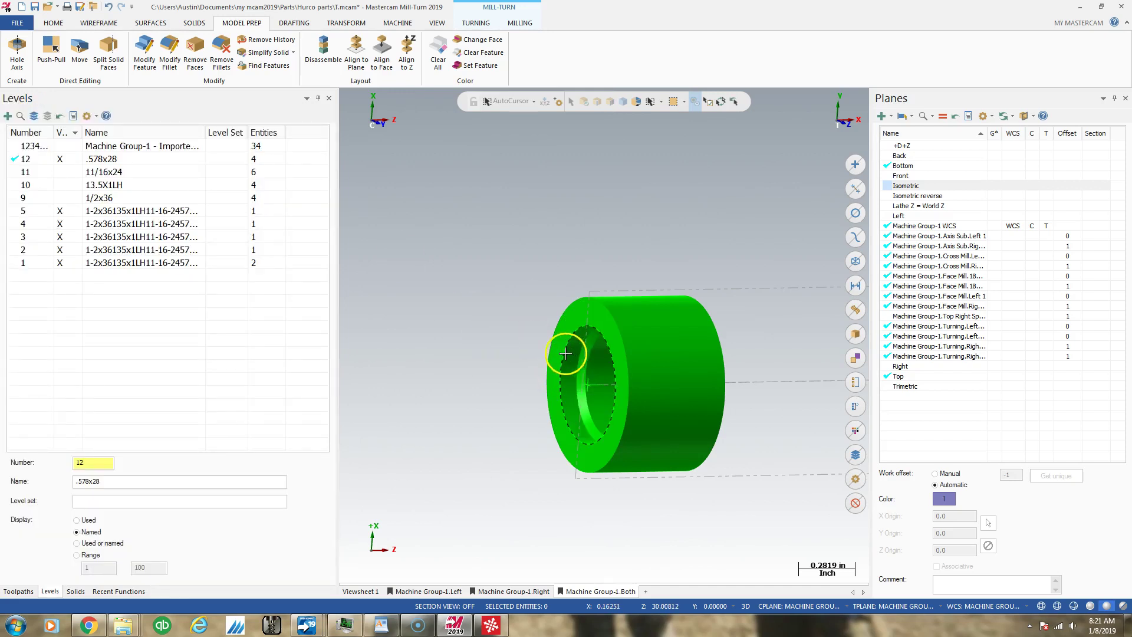
double_click(575, 382)
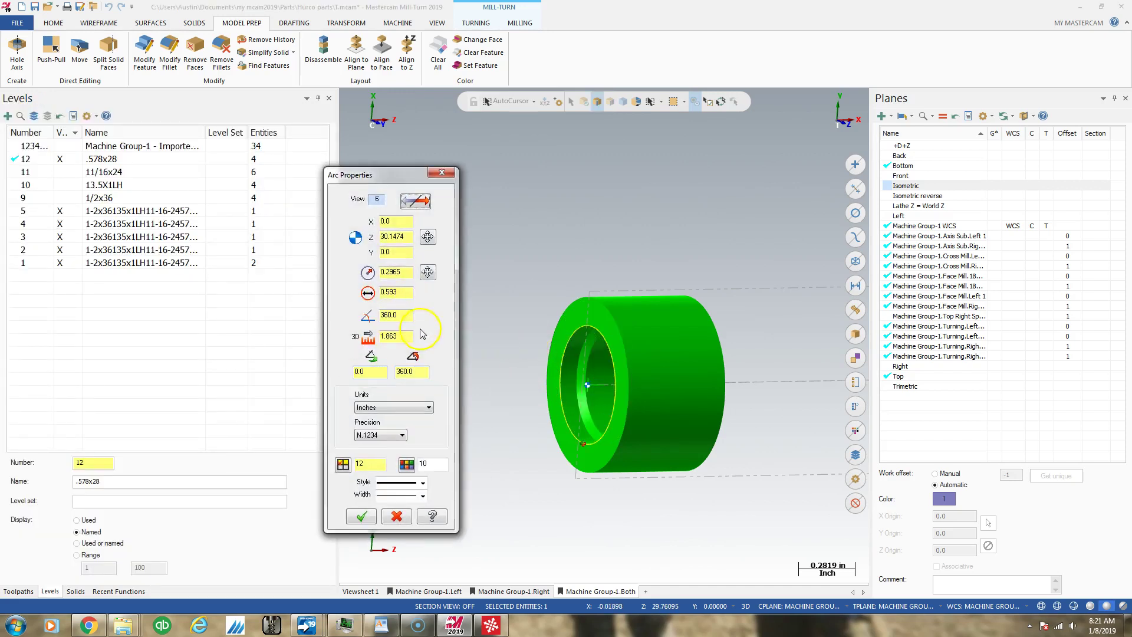
left_click_drag(398, 290, 327, 295)
key("Return")
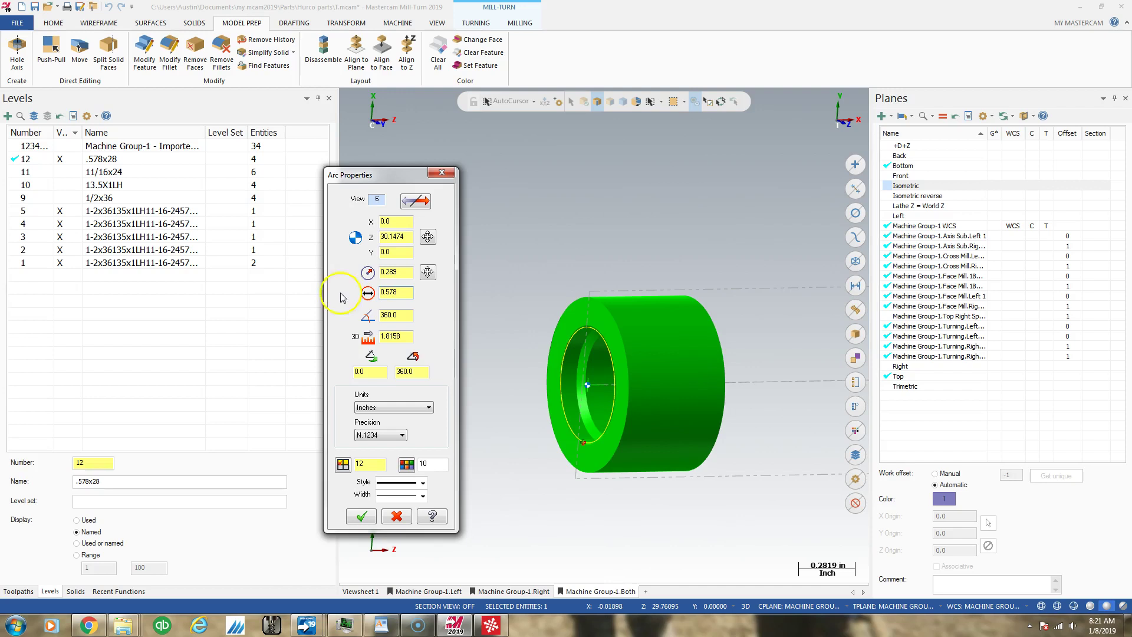
left_click(361, 516)
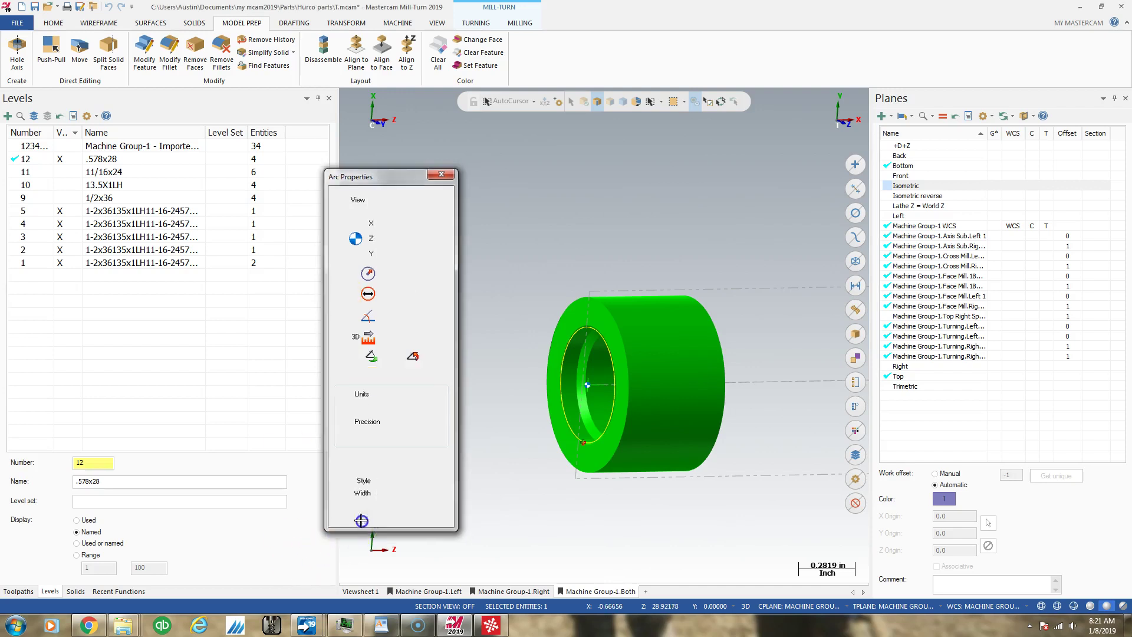
Step: Switch from level .578x28 to 13.5X1LH as the active level and set its bore circle's diameter to 0.5315 inches
left_click(59, 158)
left_click(60, 184)
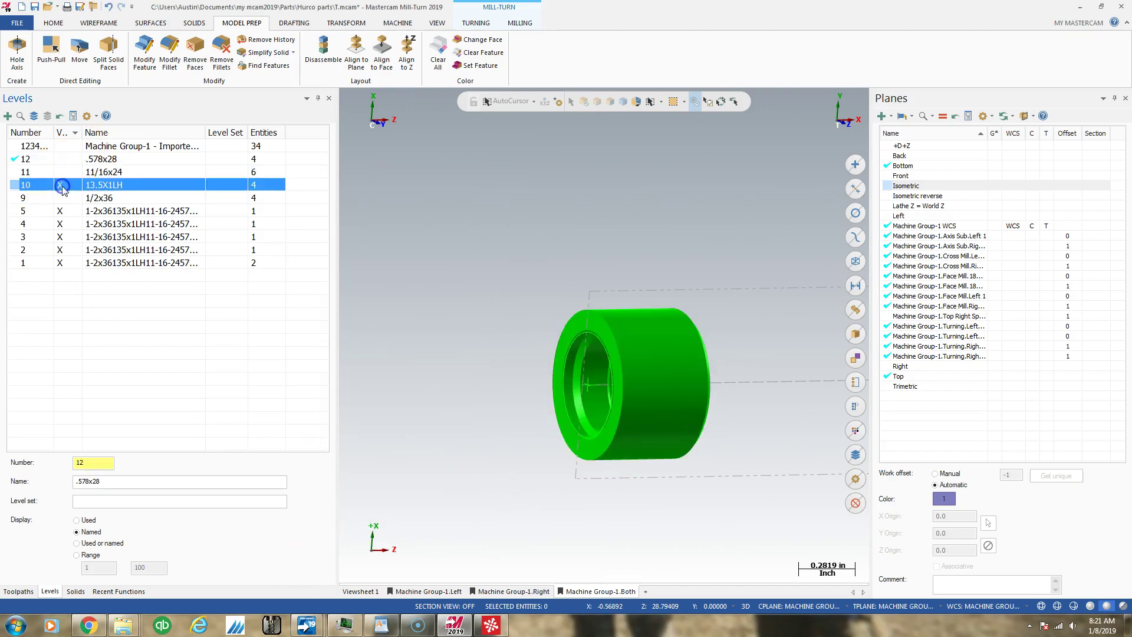
left_click(10, 186)
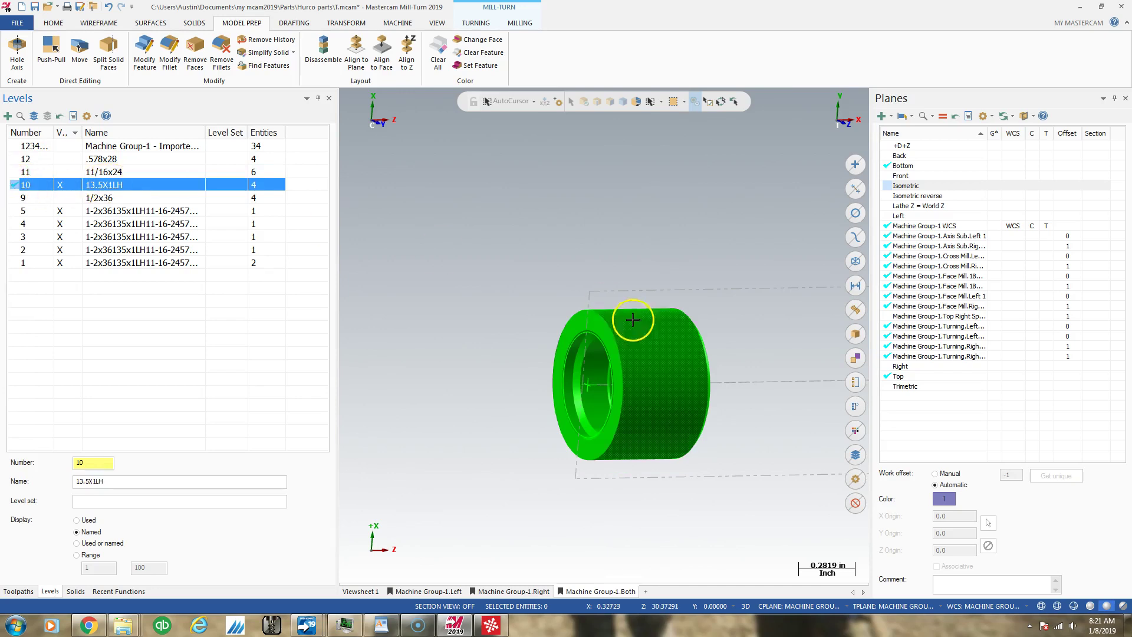
left_click(572, 342)
double_click(567, 343)
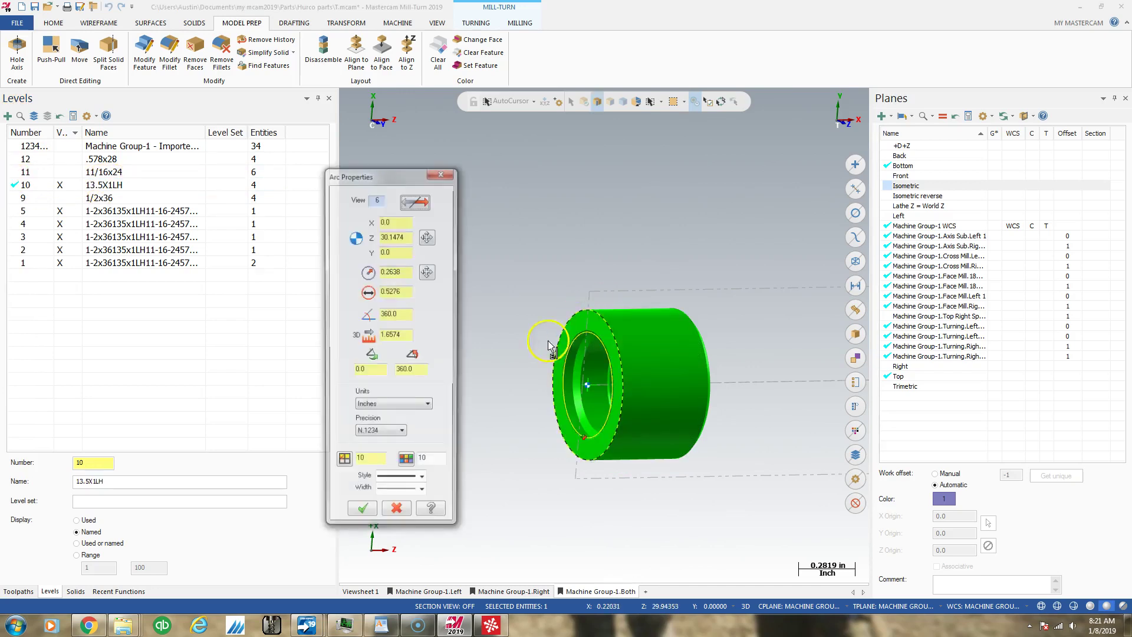
double_click(407, 293)
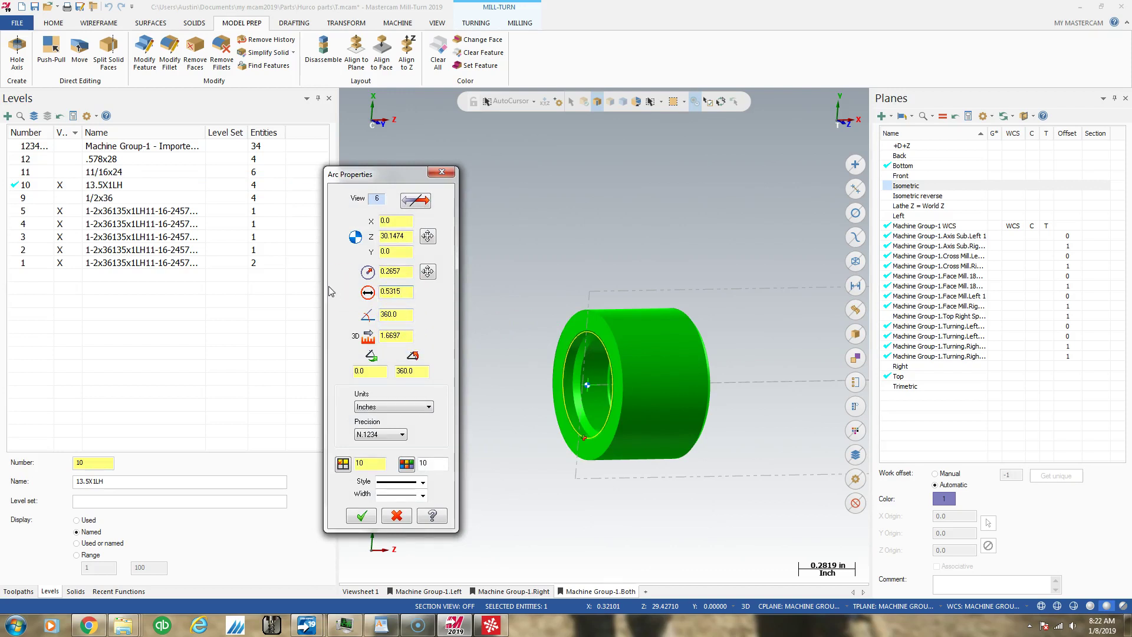
left_click(362, 515)
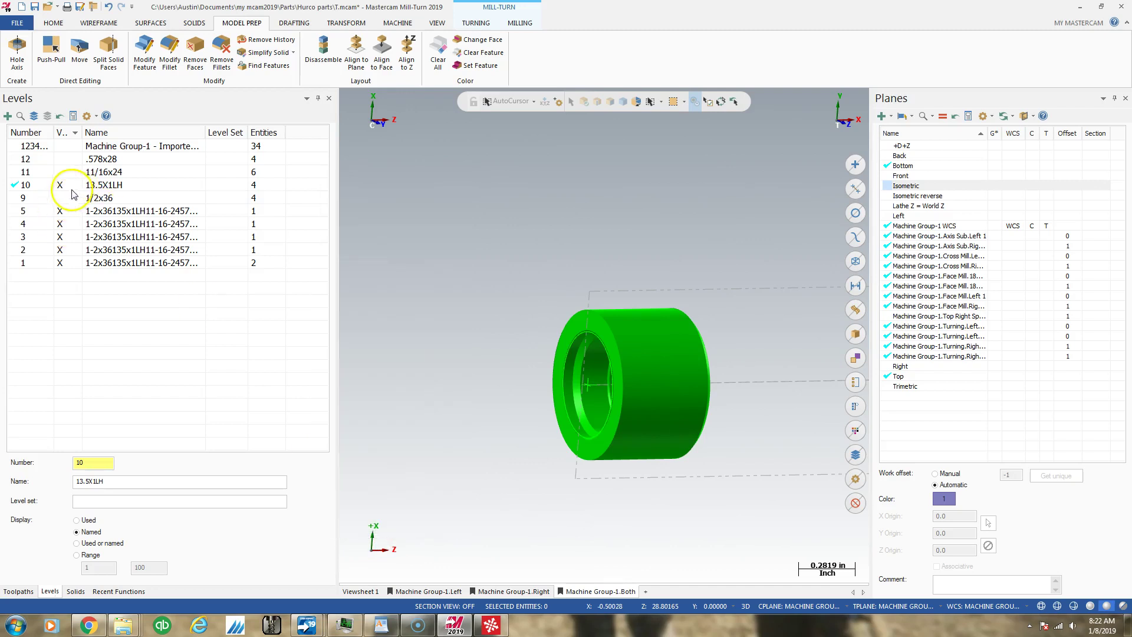
Step: Show level 1/2x36, hide 13.5X1LH, and set the 1/2x36 part's bore circle diameter to 0.5 inches
left_click(55, 200)
left_click(59, 184)
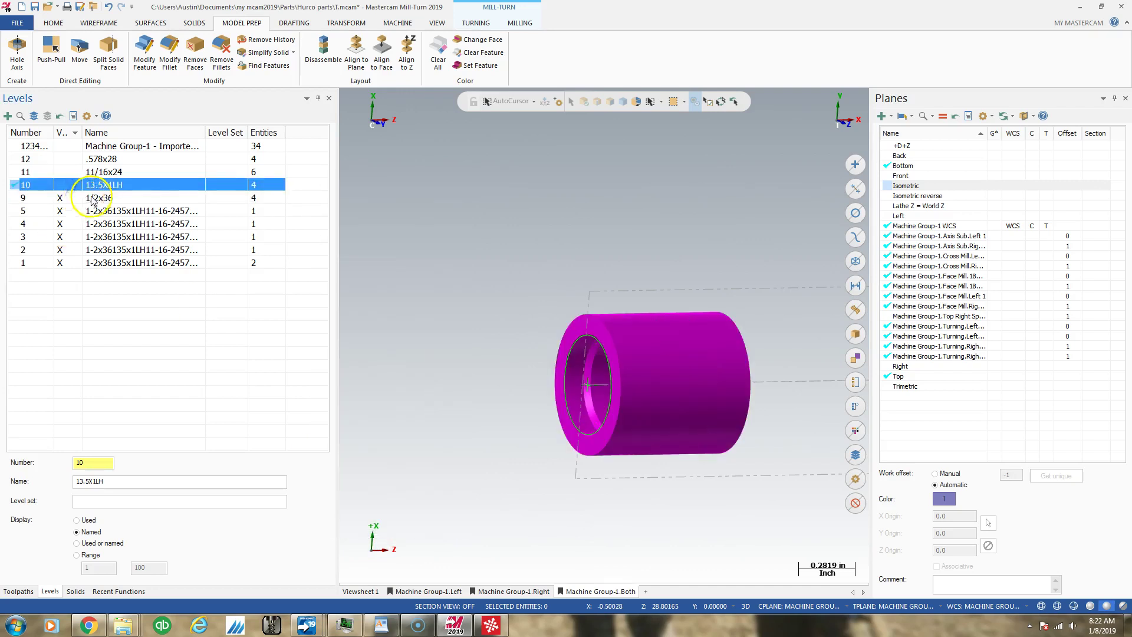
left_click(559, 375)
double_click(560, 374)
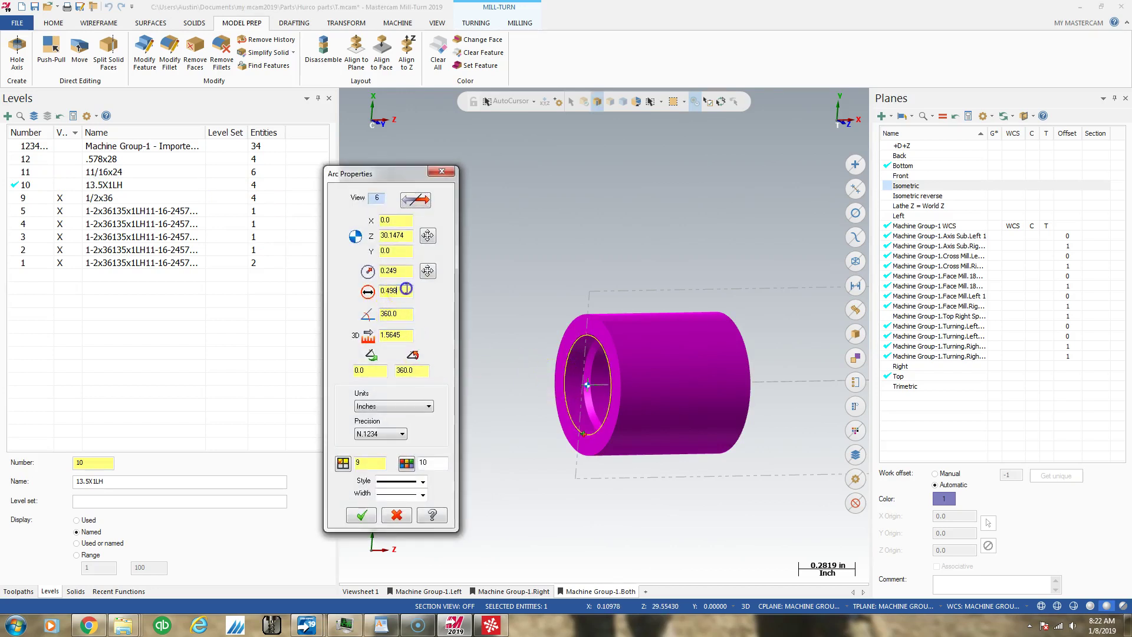
type("0.5")
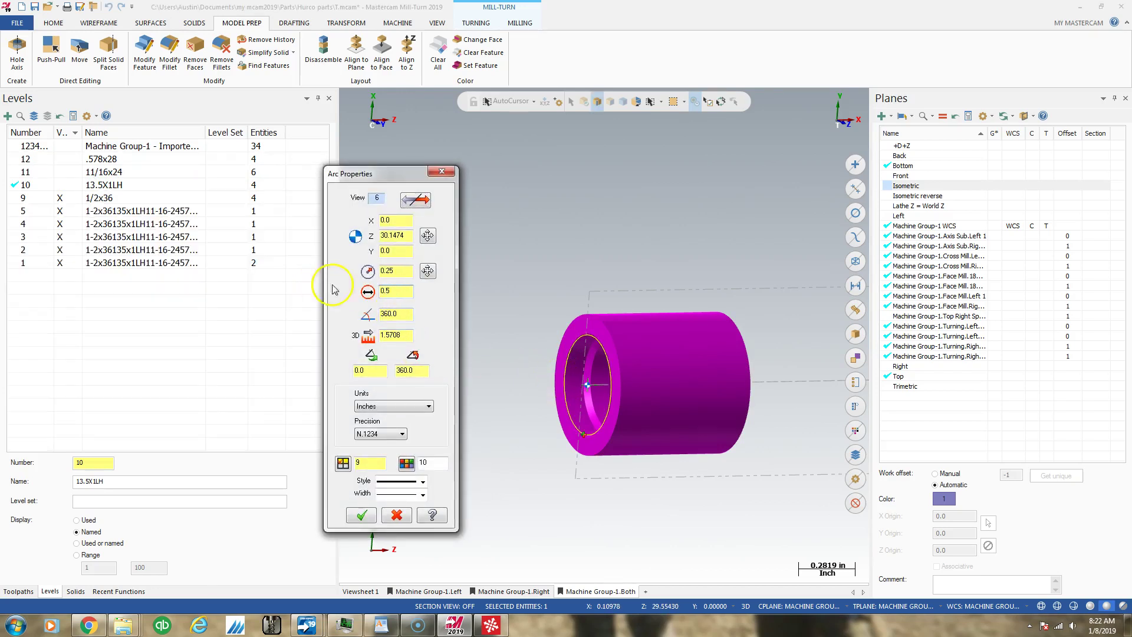
left_click(361, 515)
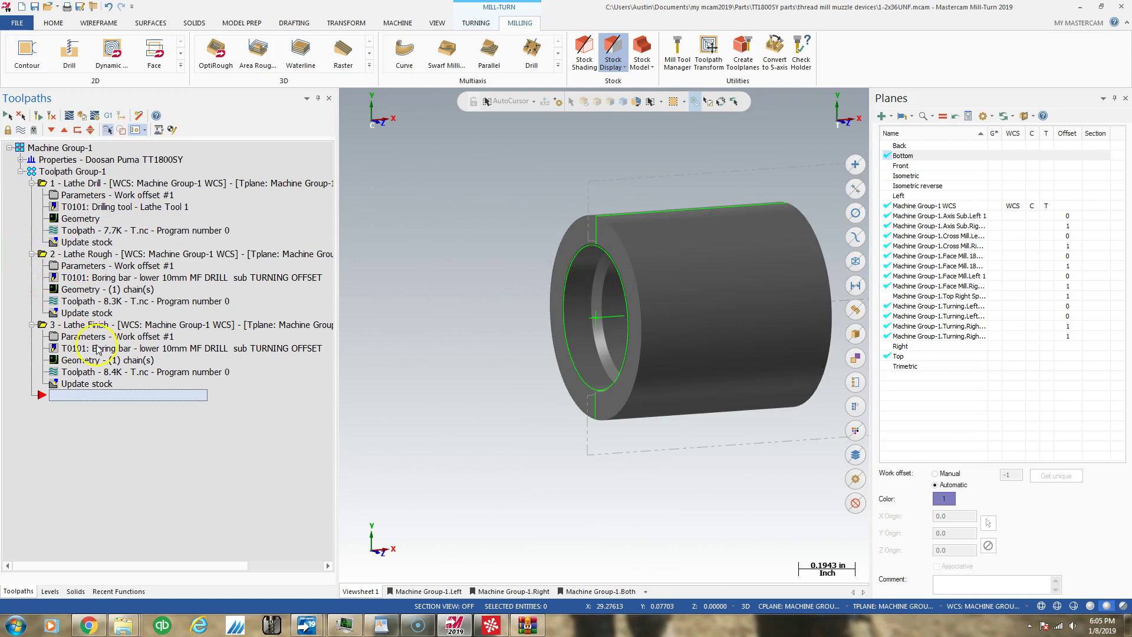
Step: Put away the Carmex holder page and create a Thread Mill toolpath from the front bore circle of the 1-2x36UNF part
middle_click_drag(605, 384, 655, 391)
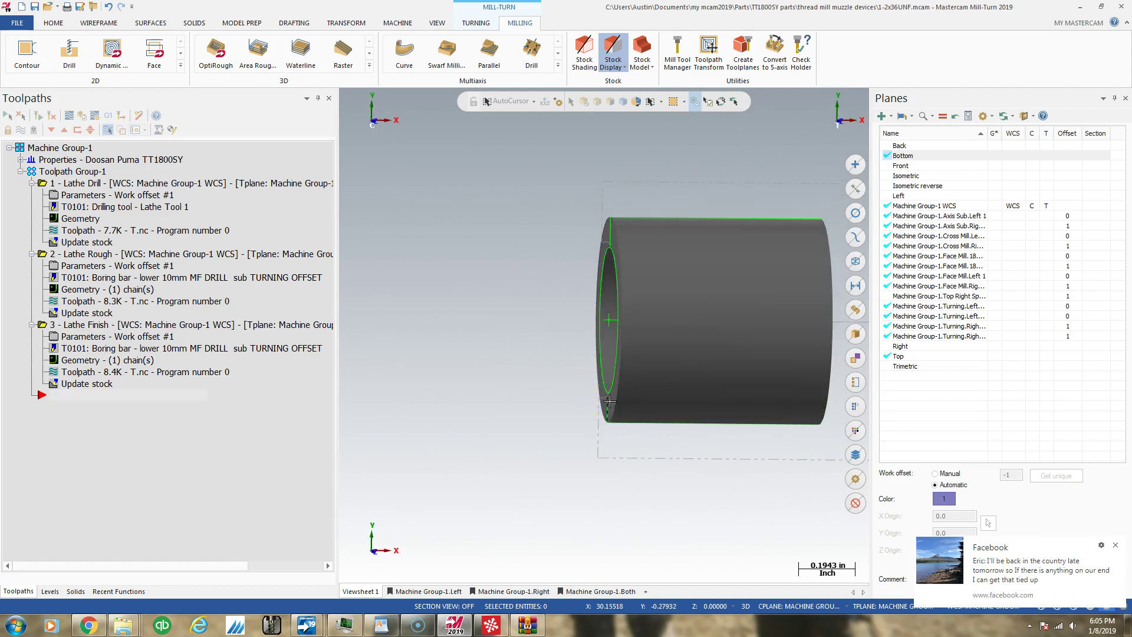
middle_click_drag(596, 366, 652, 404)
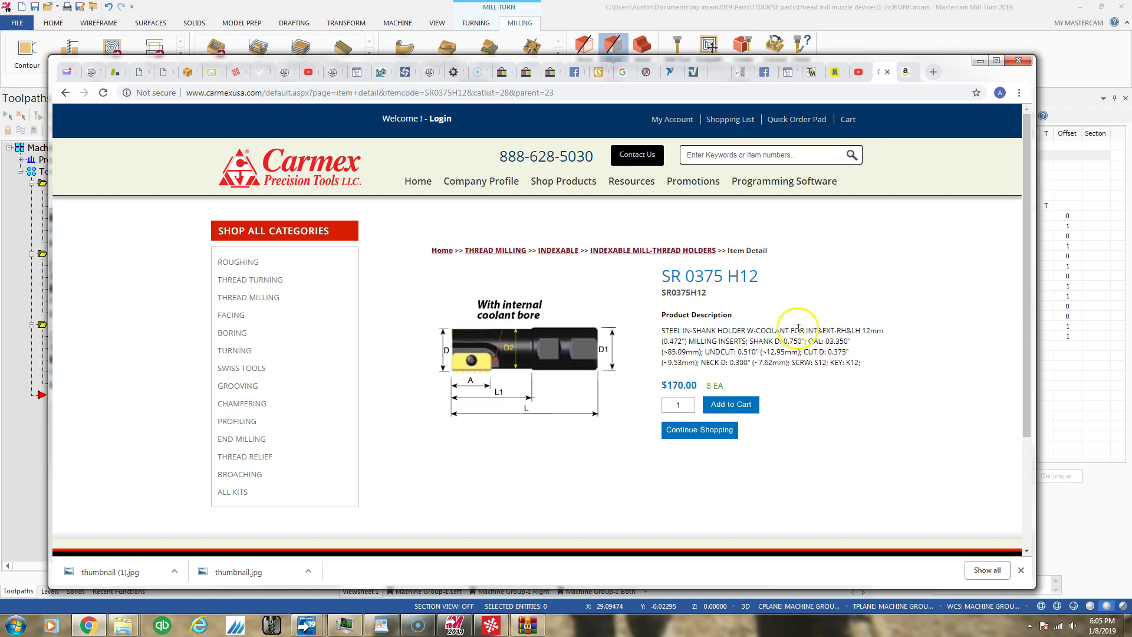
left_click(979, 61)
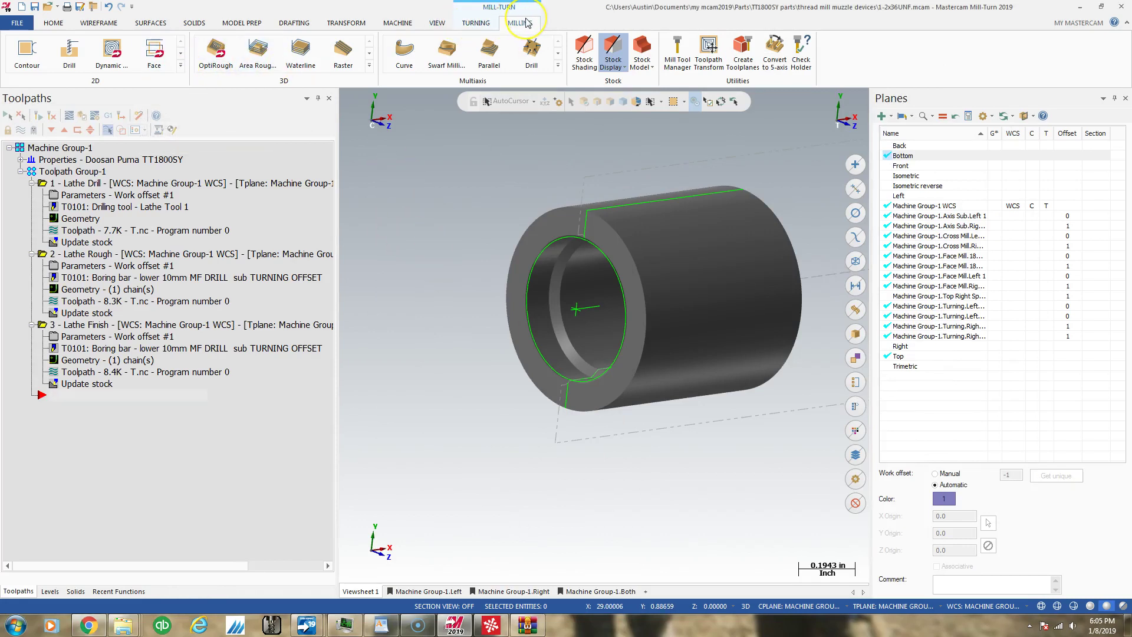
left_click(181, 67)
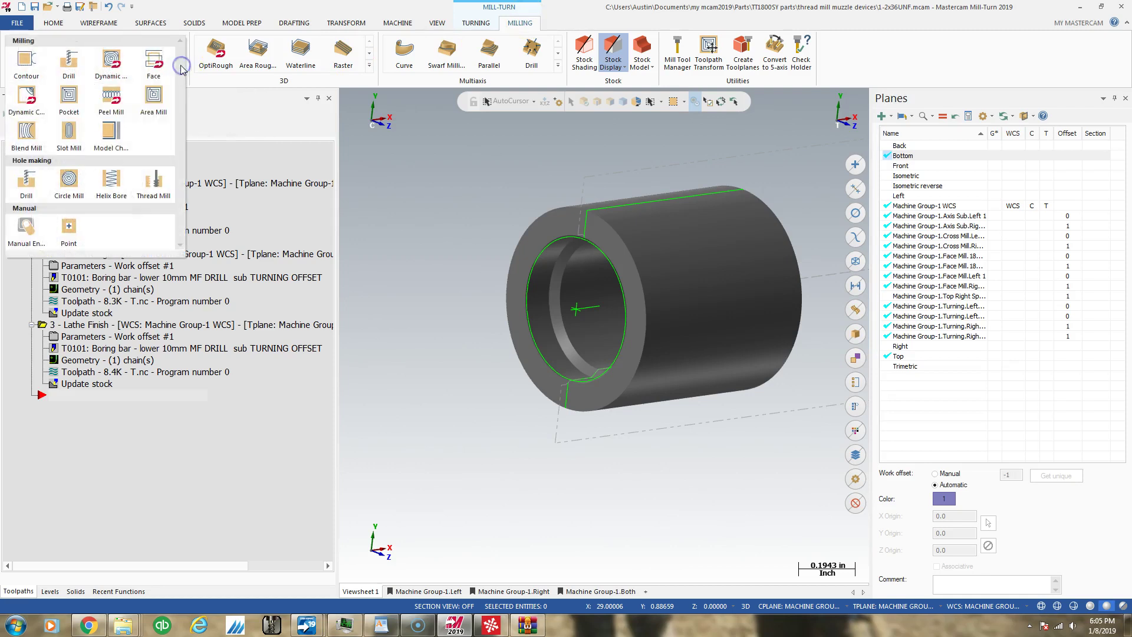
left_click(153, 184)
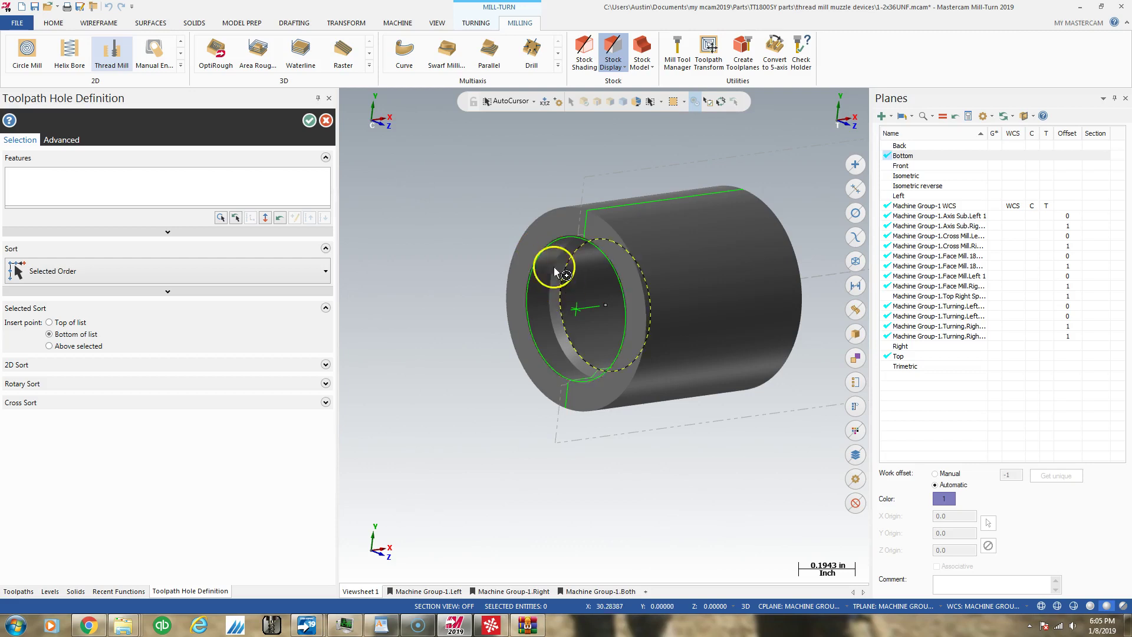
scroll(548, 254, "up", 2)
scroll(548, 255, "up", 1)
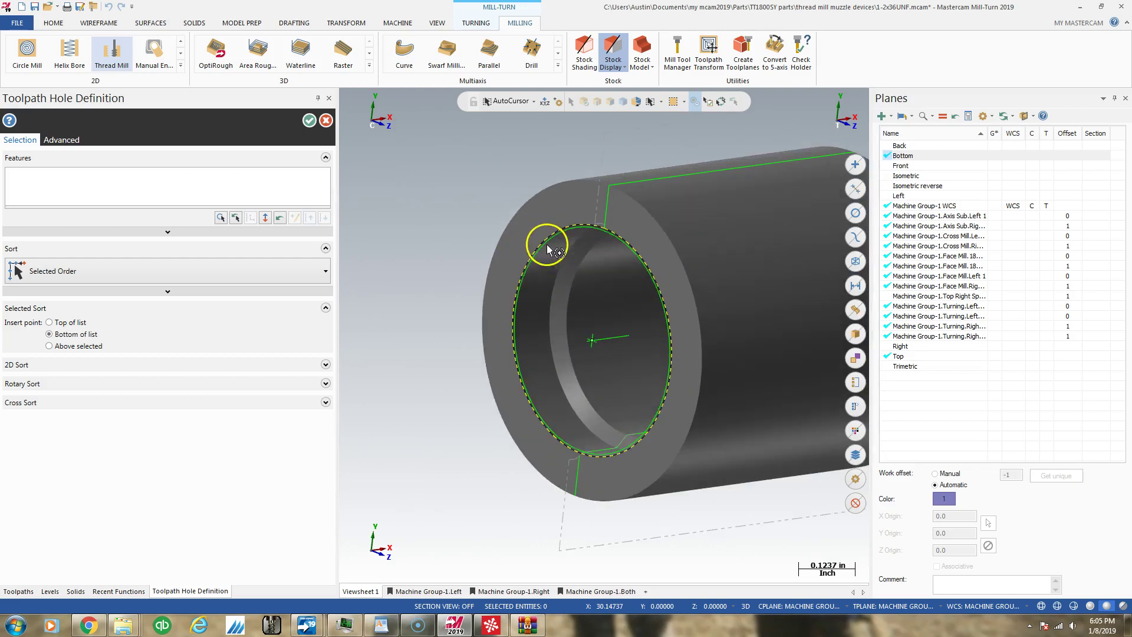
left_click(551, 245)
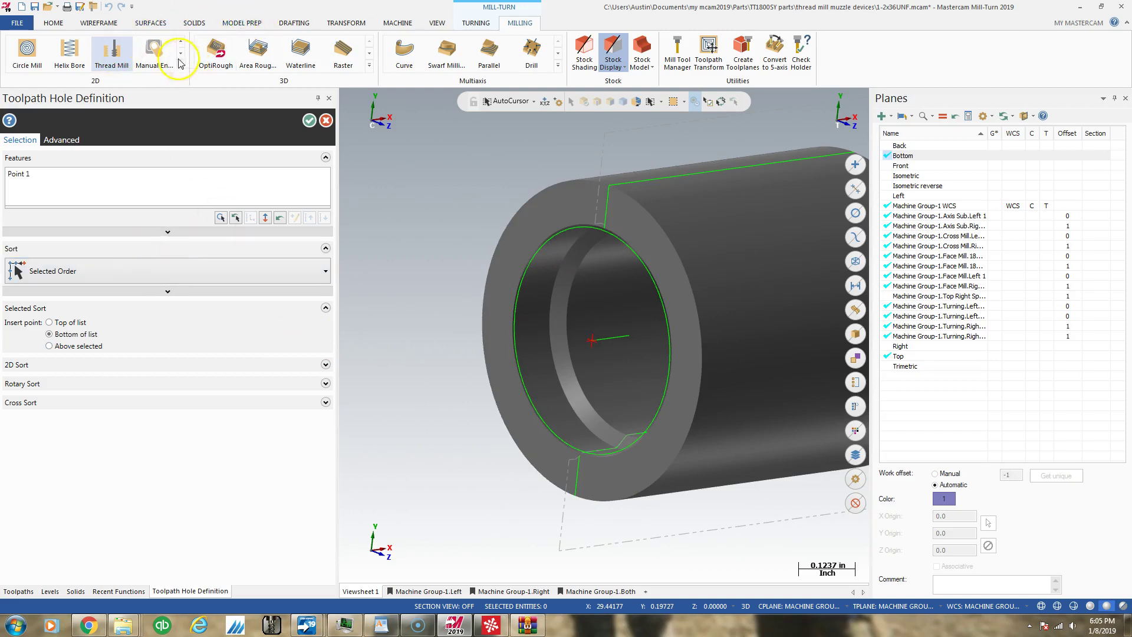
left_click(234, 23)
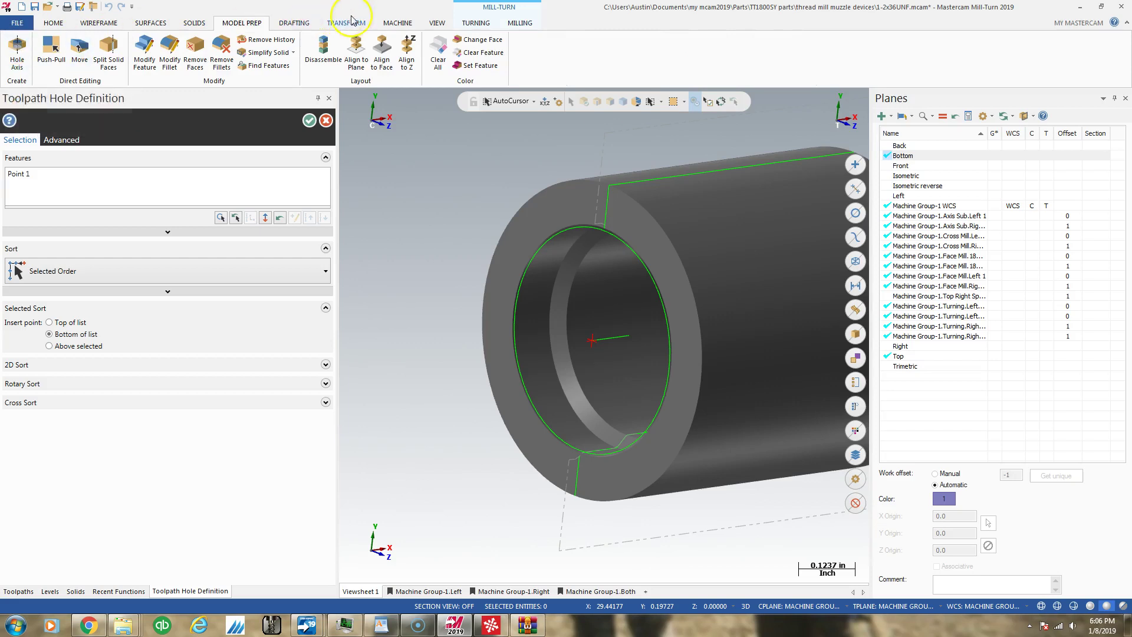
left_click(309, 121)
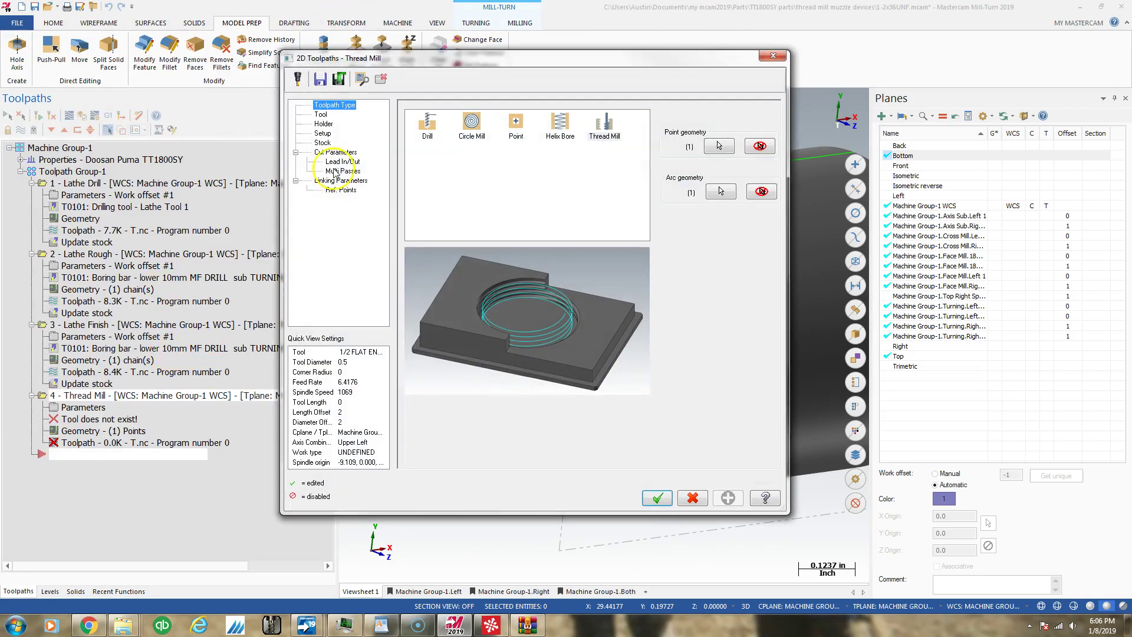
Step: Start defining a new tool of type Thread mill for the toolpath and proceed to its geometry
left_click(320, 115)
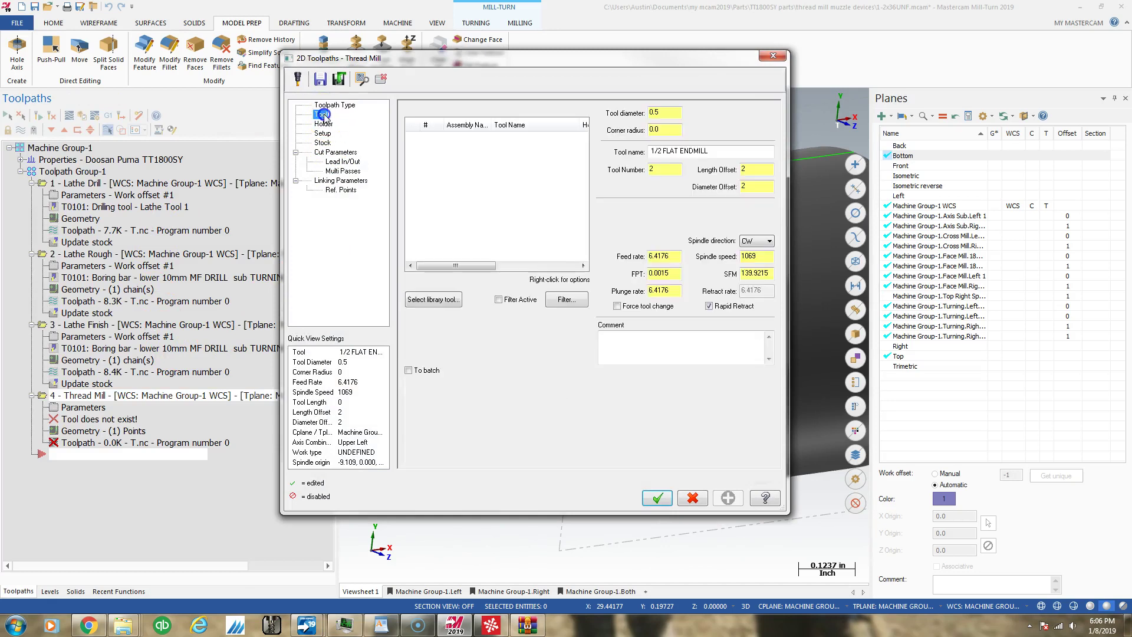
right_click(461, 170)
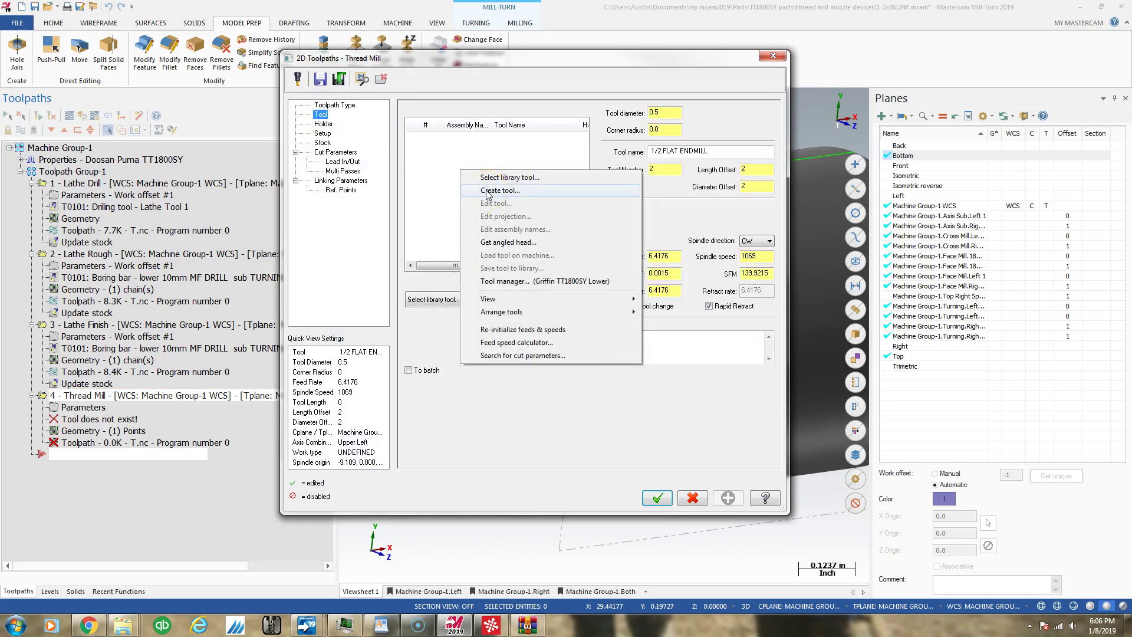
left_click(487, 191)
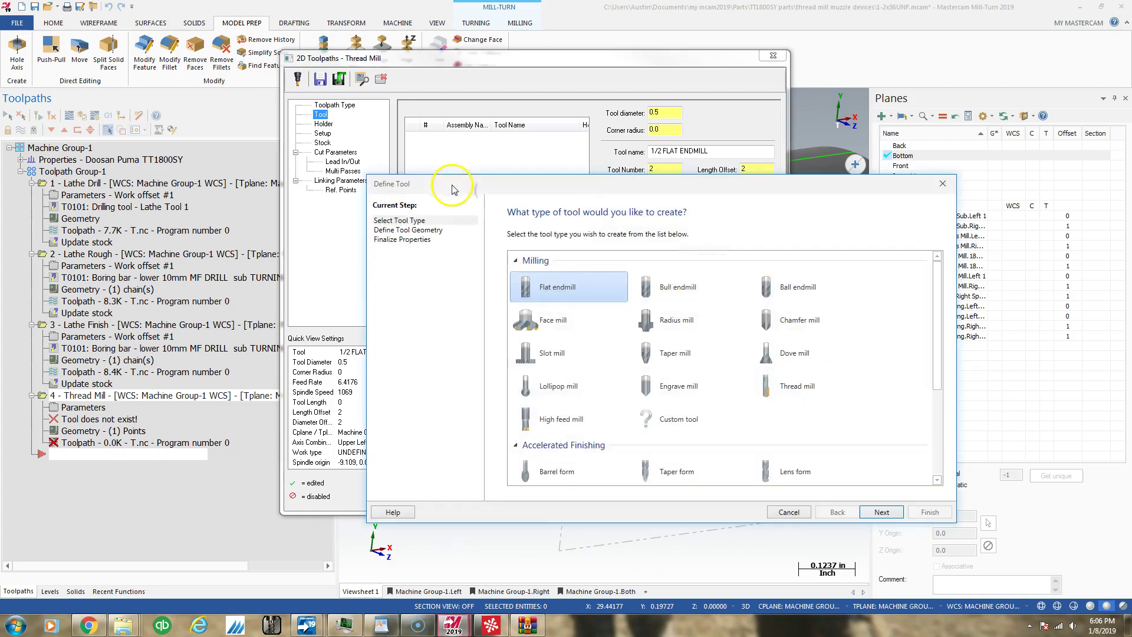
left_click(774, 386)
left_click(881, 512)
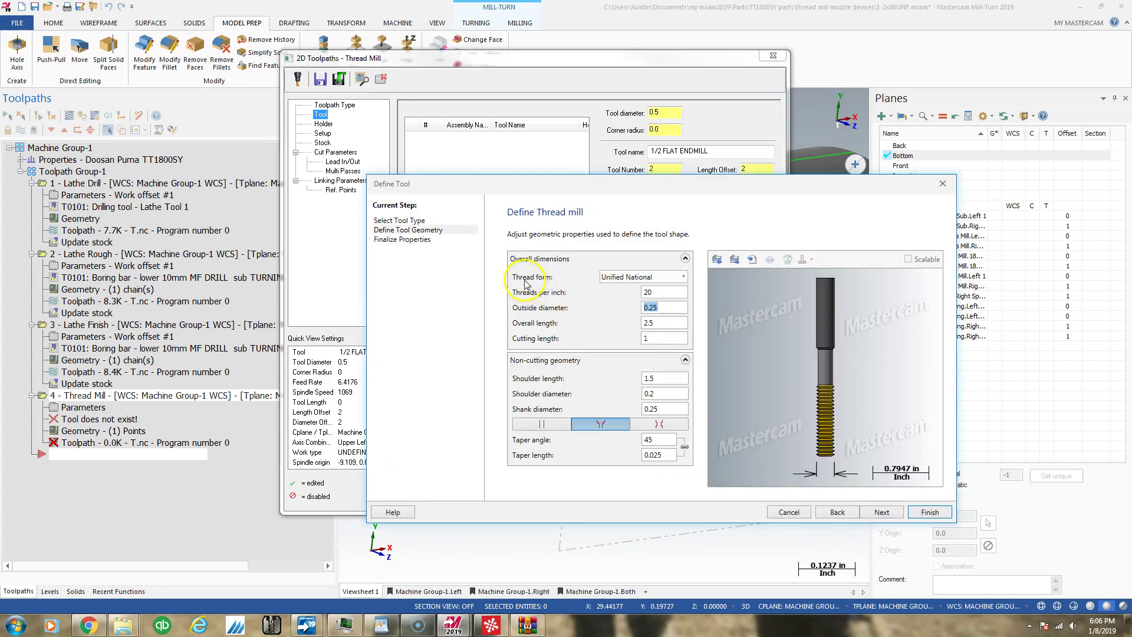
Step: Set the new thread mill to 36 threads per inch with an outside diameter of 0.375 inches
left_click(662, 290)
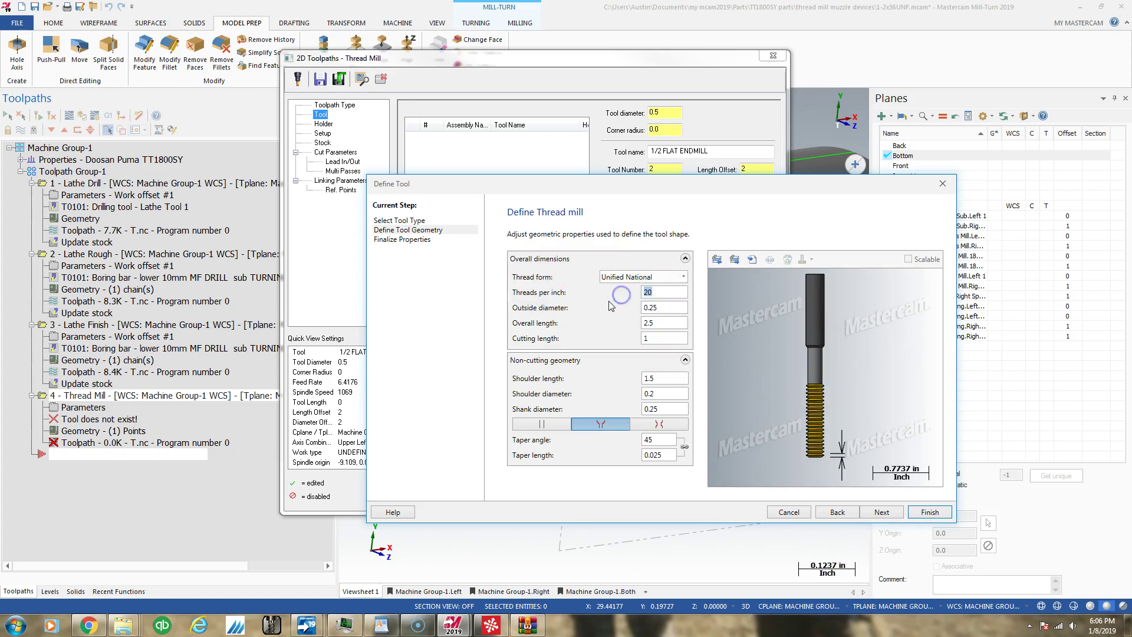
left_click(659, 307)
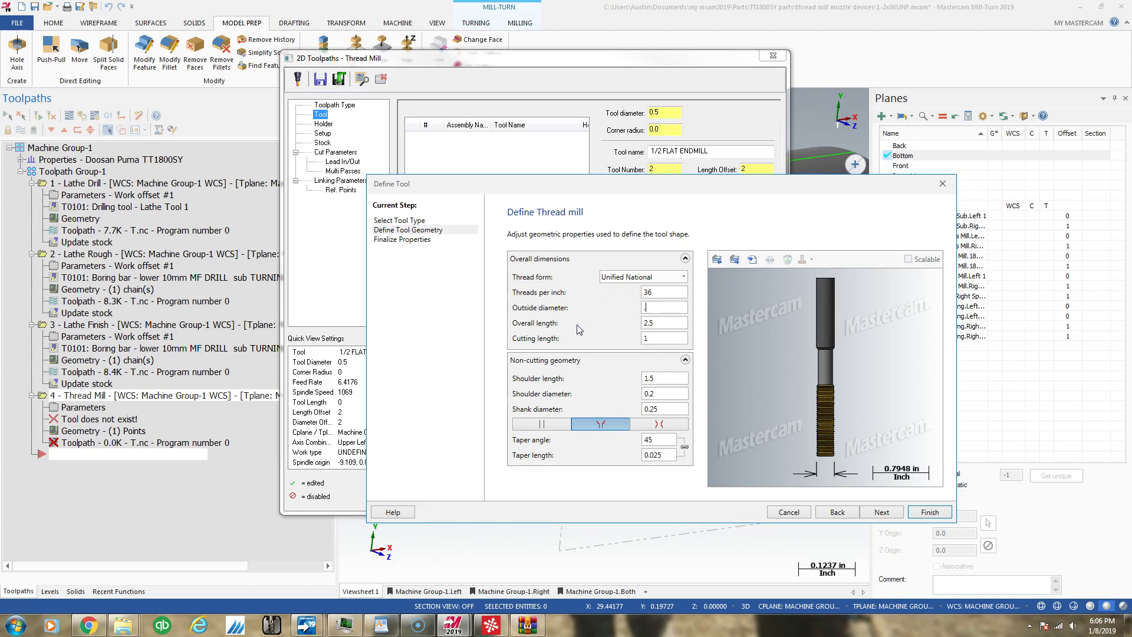
type(".350")
key("BackSpace")
key("BackSpace")
type("75")
Step: Set the thread mill's cutting length to 12 mm (0.472441 inches) and its shank diameter to 0.3 inches
left_click(658, 323)
double_click(658, 322)
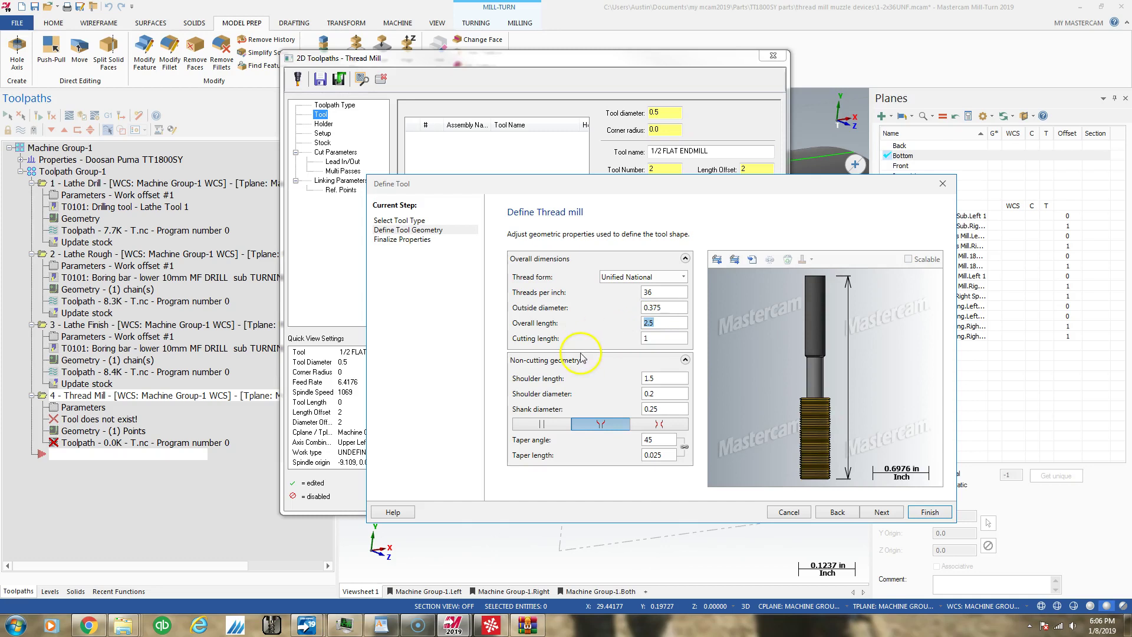
double_click(654, 339)
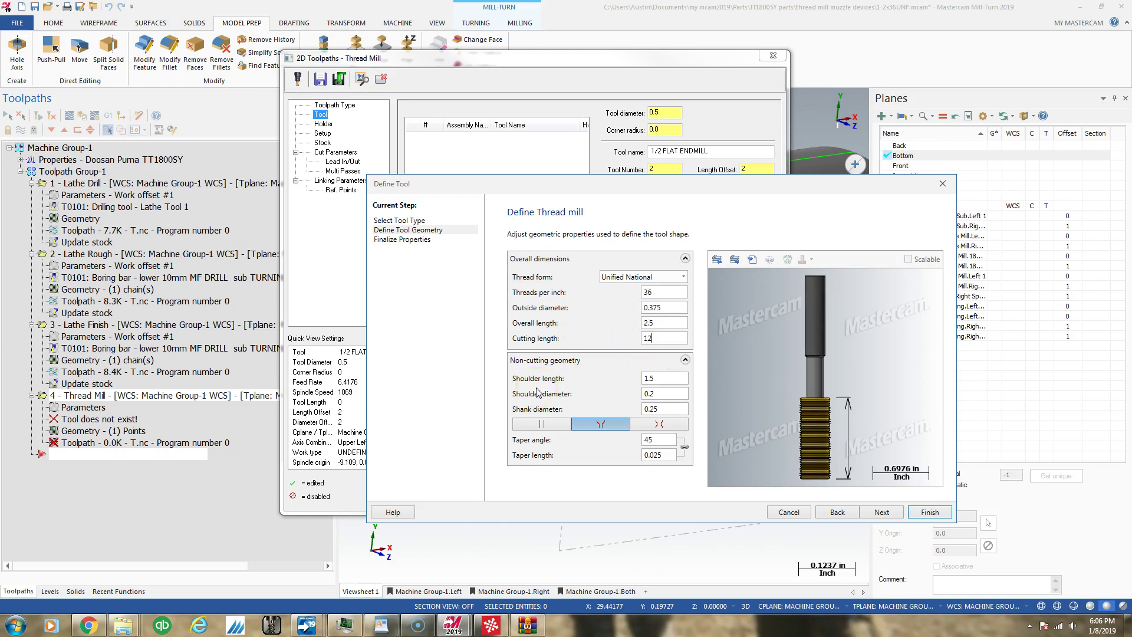
key("Return")
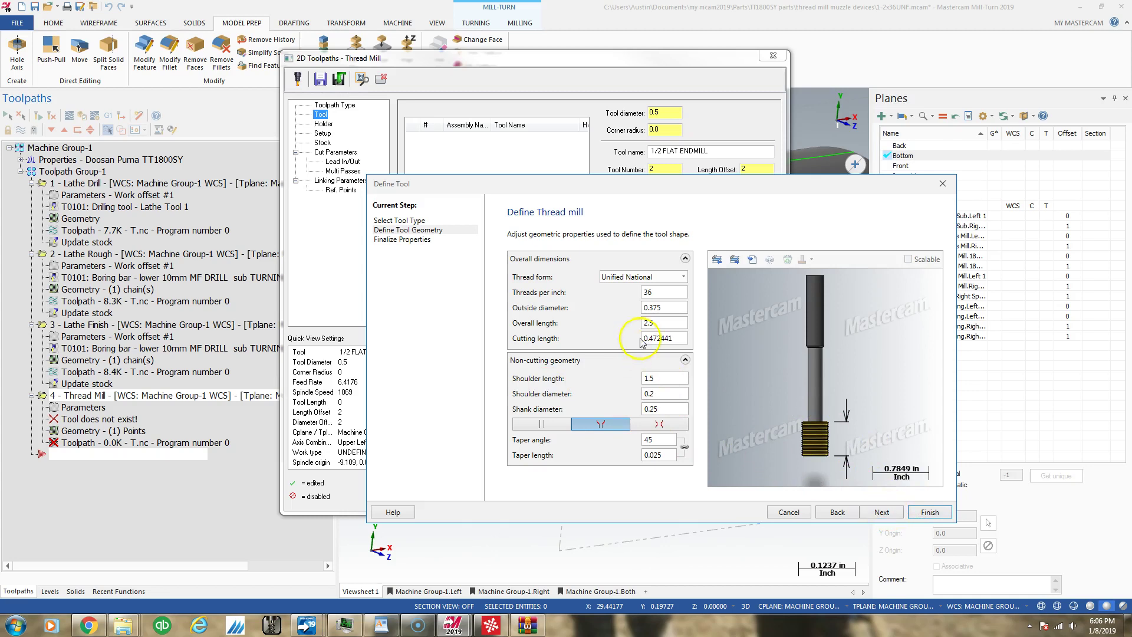
left_click(664, 413)
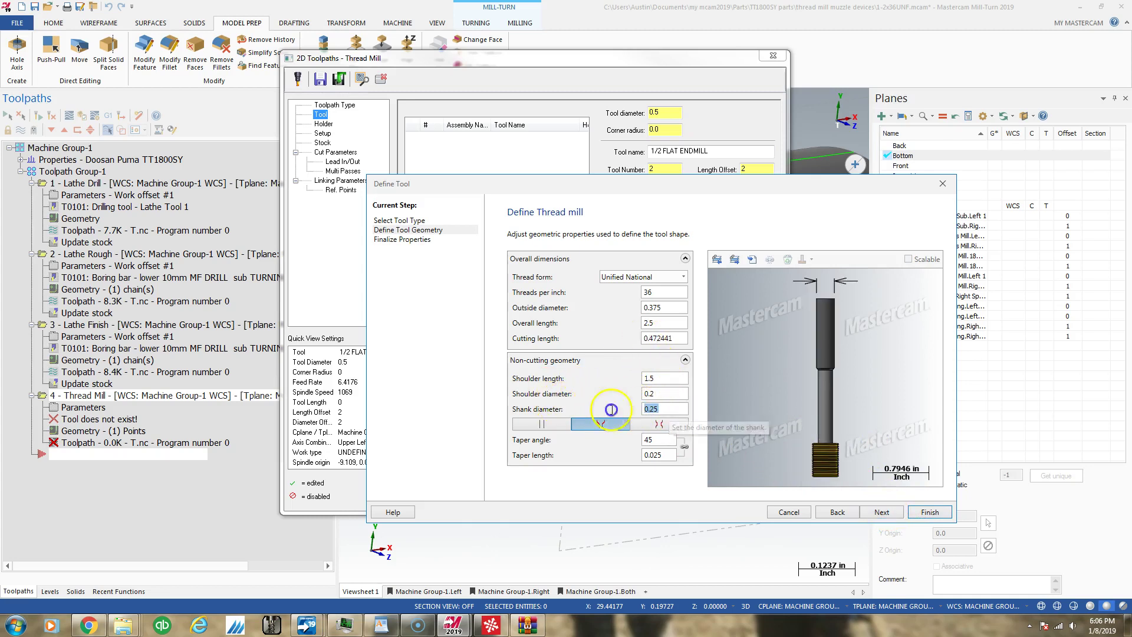
type(".300")
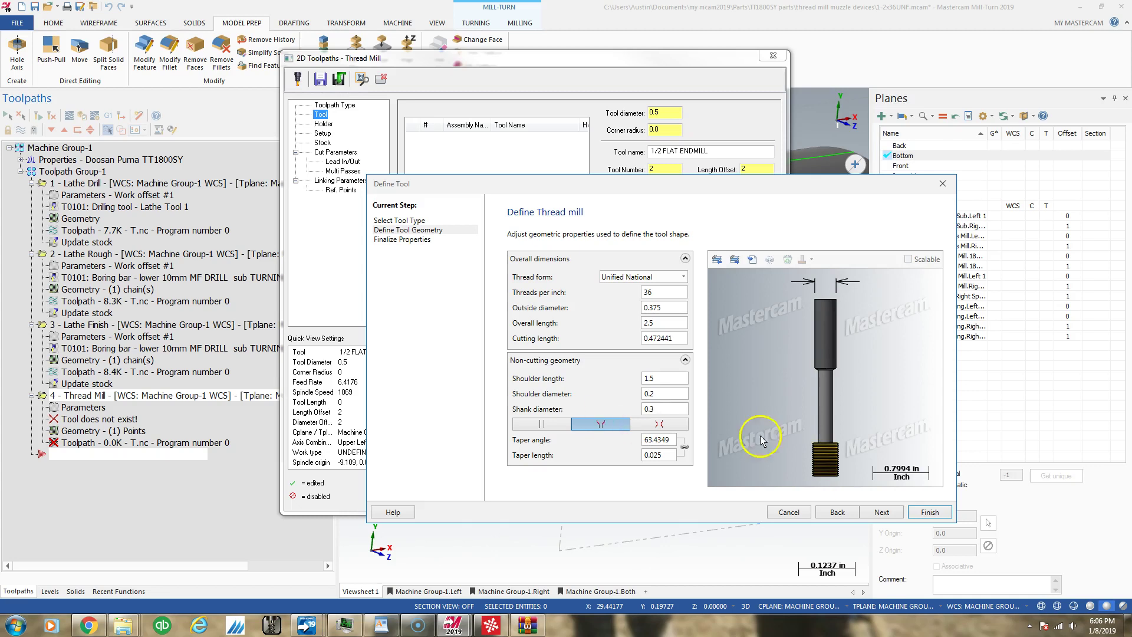
Step: Set the tool's number, length offset, diameter offset and head number to 6, and its feed rate and spindle speed to 4000
left_click(880, 511)
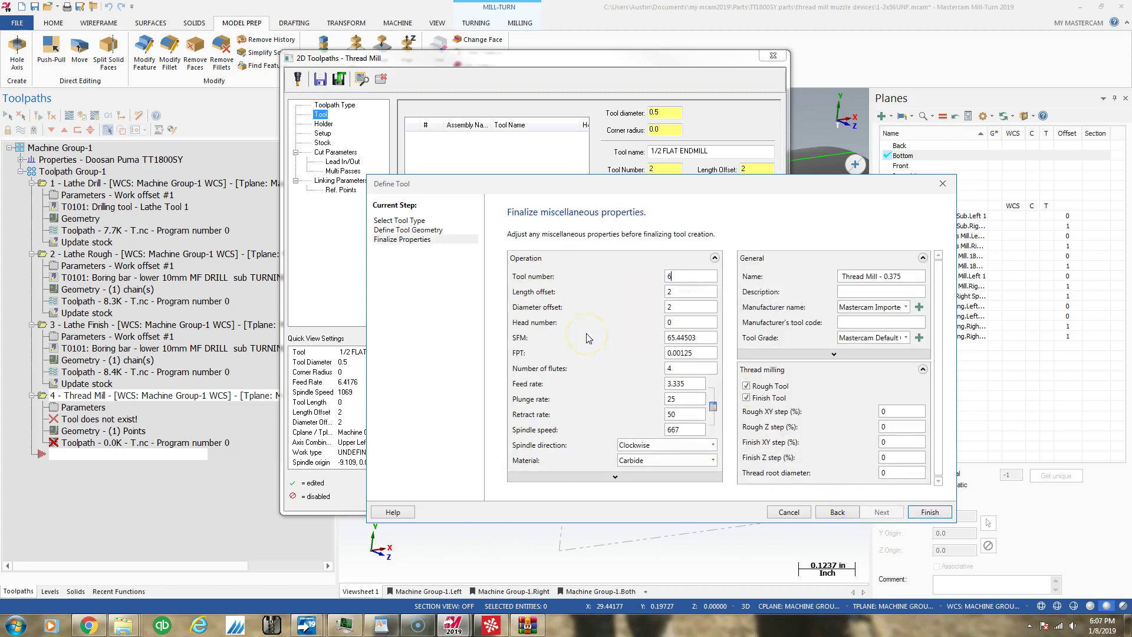
type("6")
left_click(678, 322)
left_click(676, 417)
left_click(691, 393)
left_click(683, 384)
left_click_drag(715, 430, 589, 430)
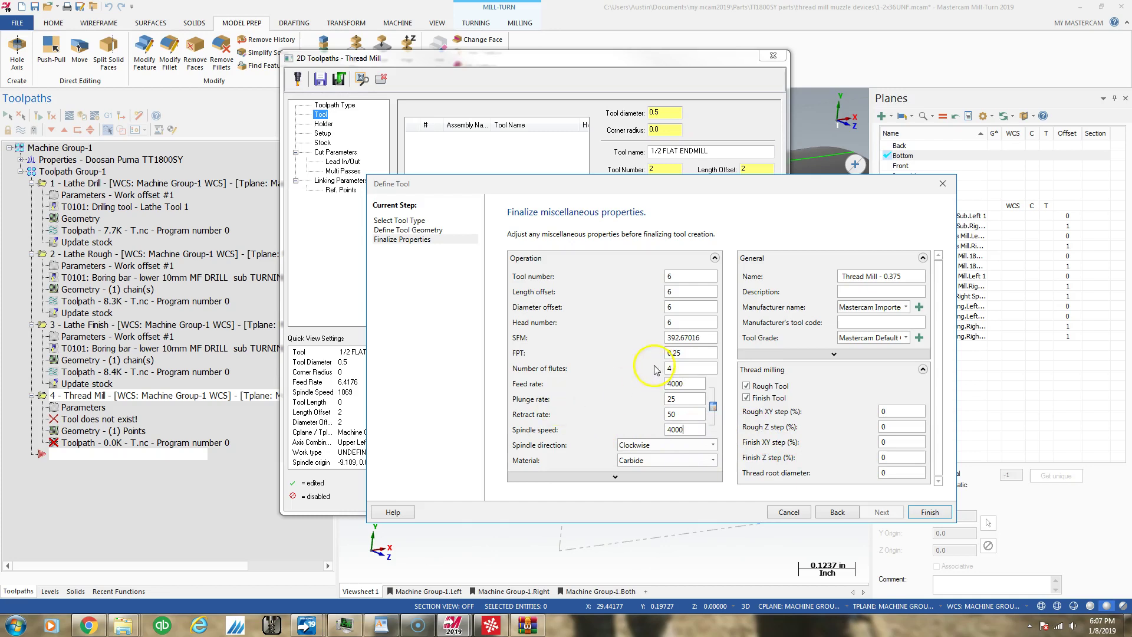
Step: Set the thread mill's number of flutes to 1 and feed rate to 10.5, and finish creating the tool
left_click_drag(678, 368, 638, 368)
left_click_drag(682, 381, 632, 384)
type("10.5")
left_click(683, 352)
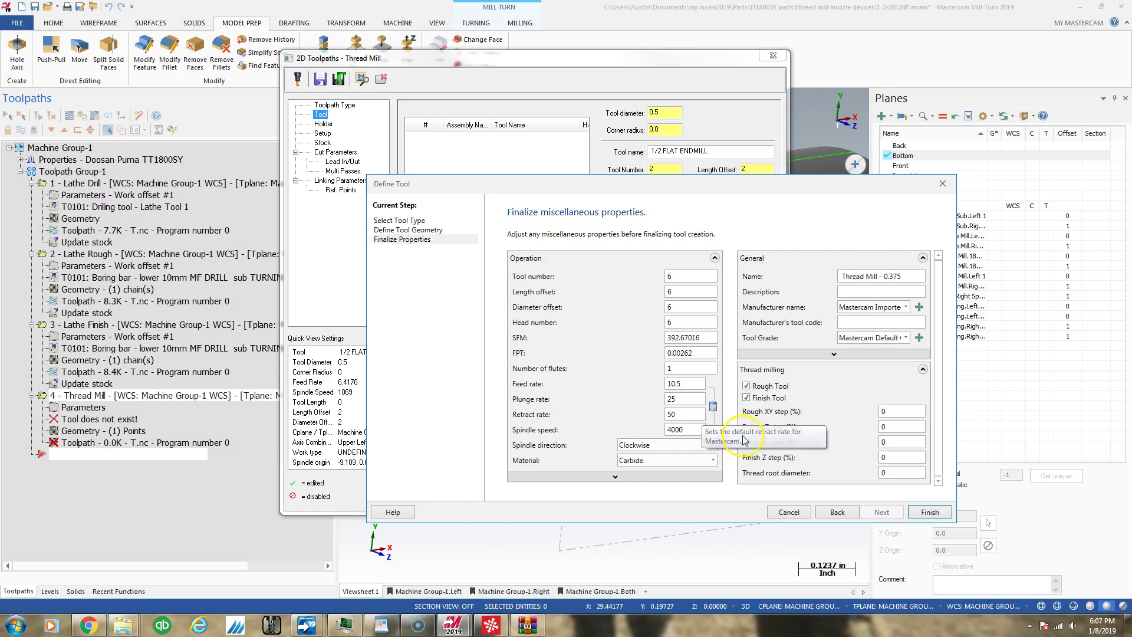
left_click(920, 512)
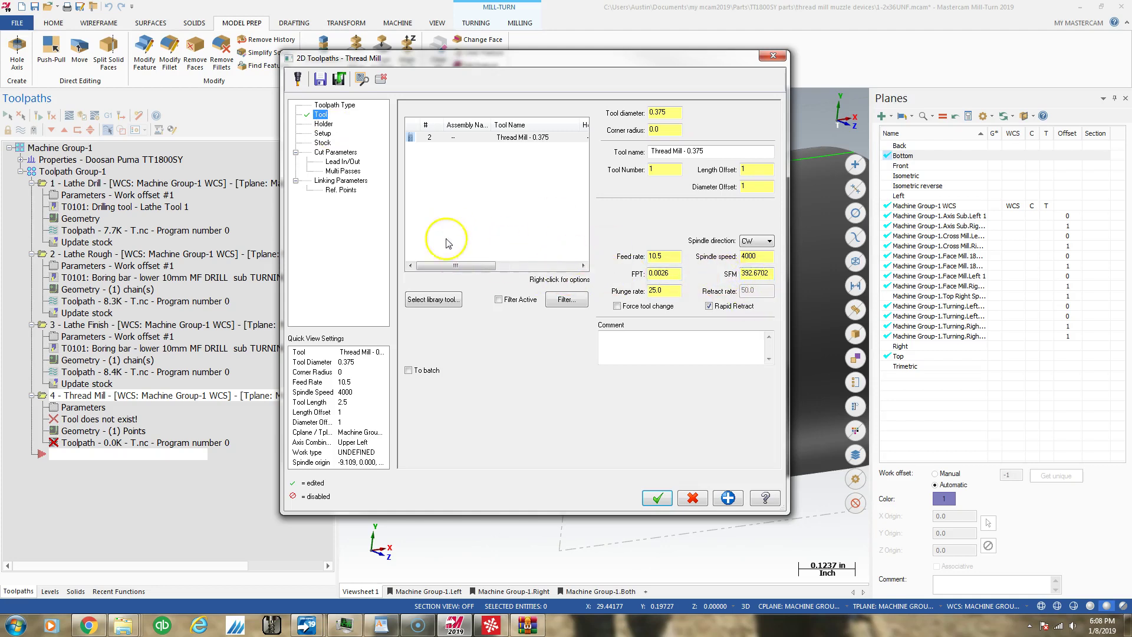
Step: Set the toolpath to C-Axis Face, Lower Right, with 17 active teeth and a right-hand ID thread cut bottom to top, starting and ending at center
left_click(324, 124)
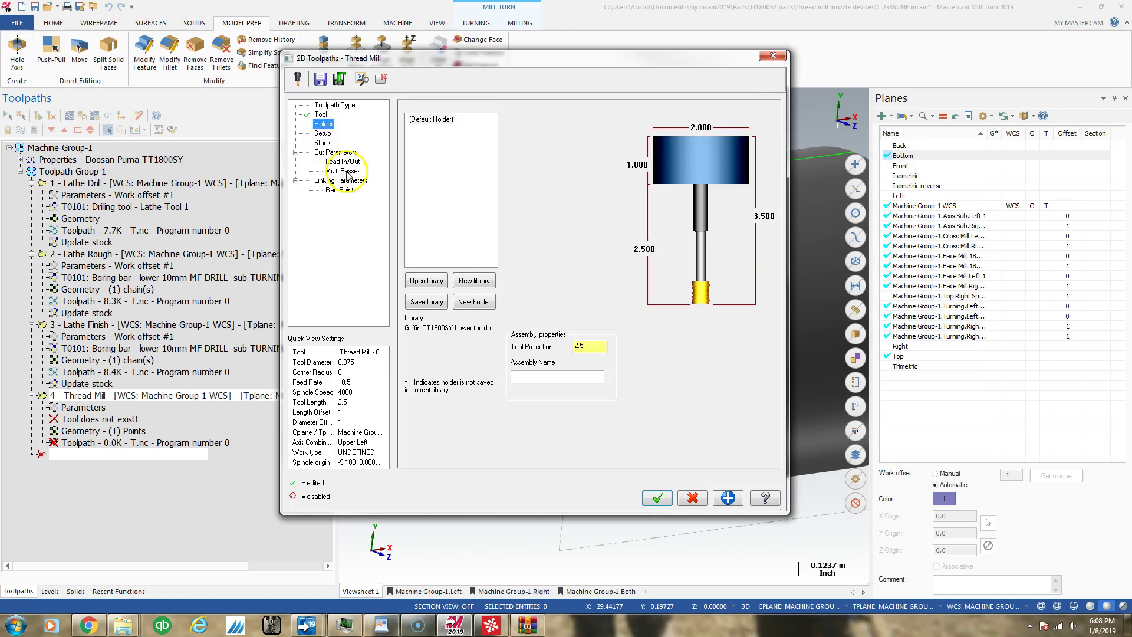
left_click(322, 134)
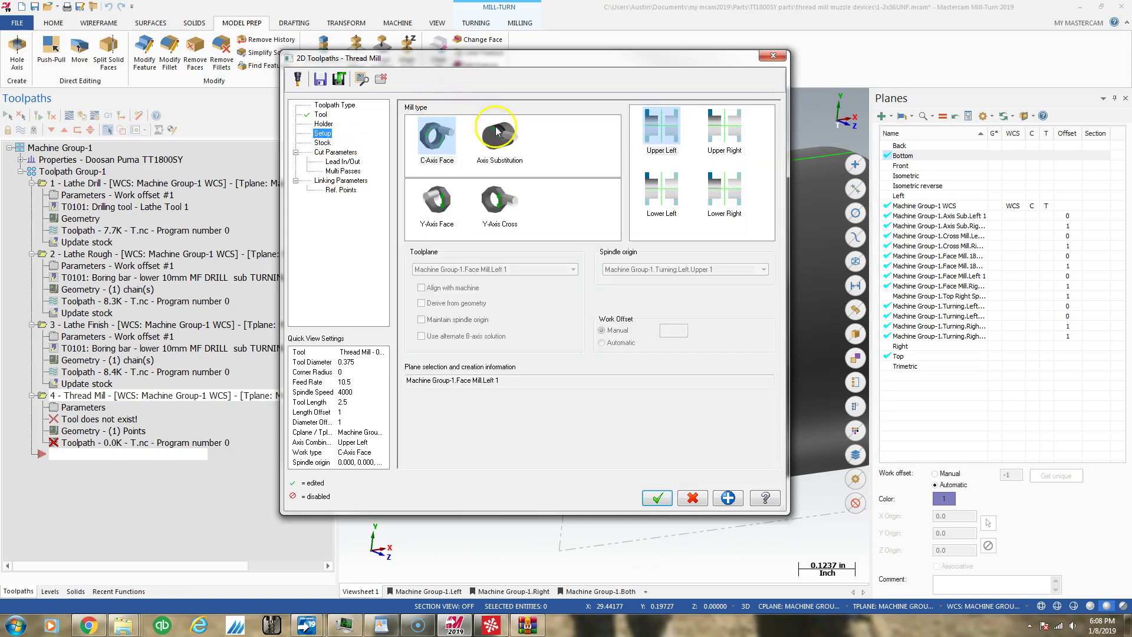
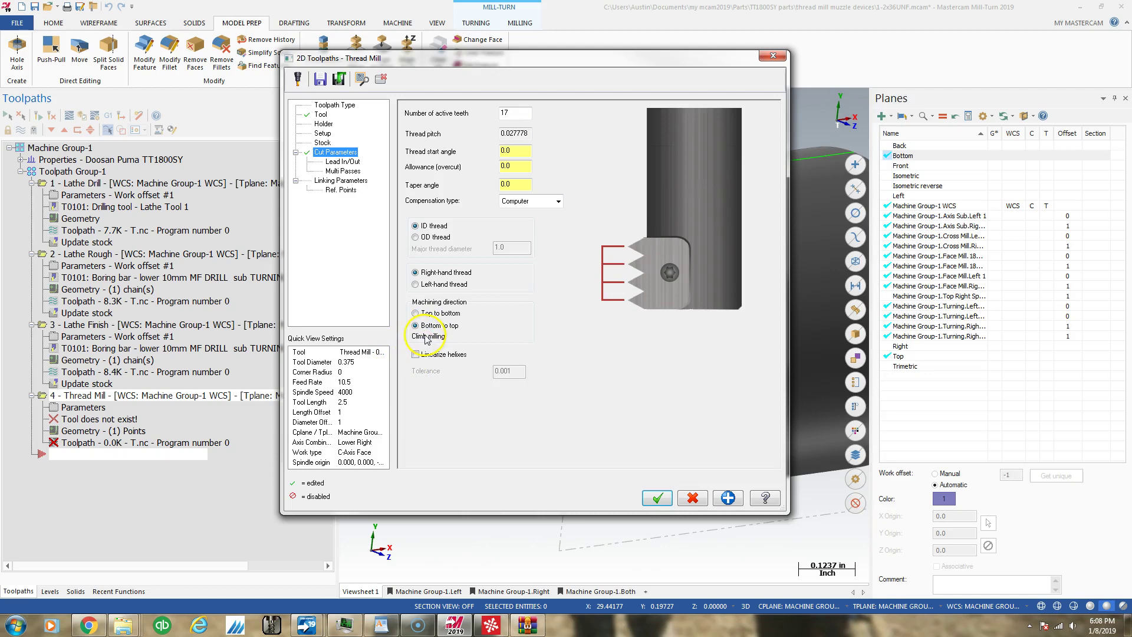
left_click(342, 162)
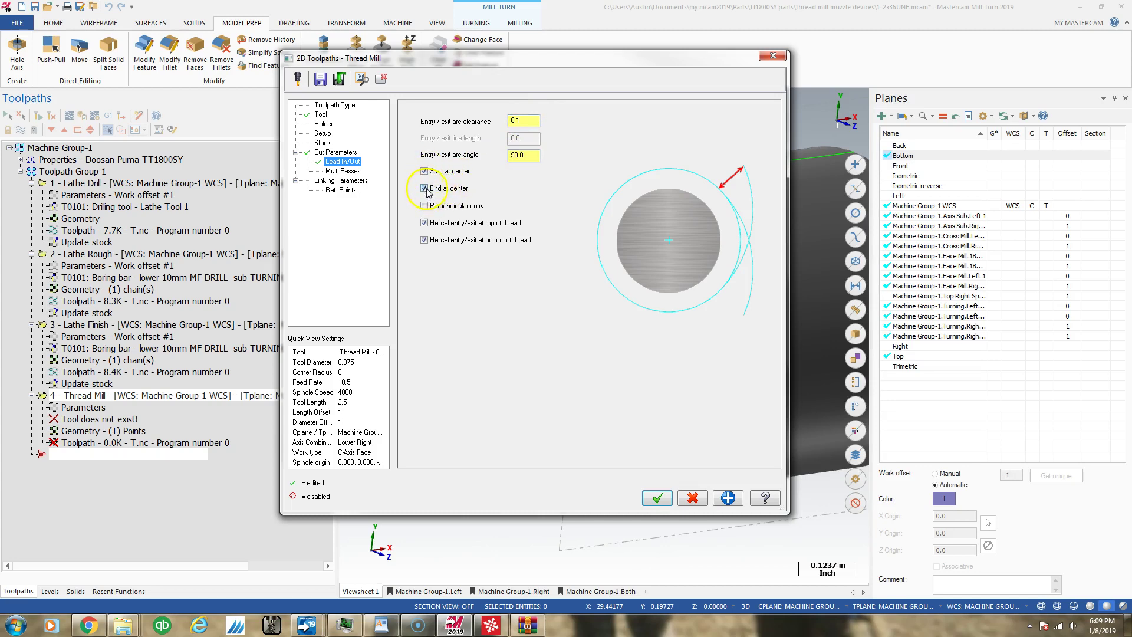
left_click(342, 172)
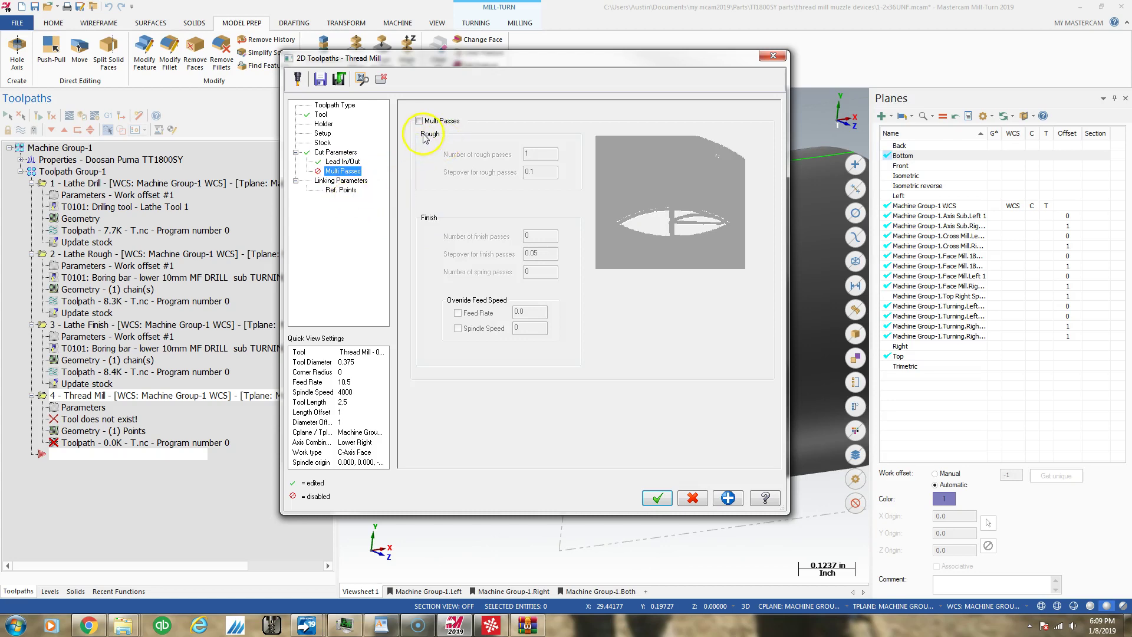
Step: Set the thread mill's linking heights: clearance -0.3 absolute, feed plane -0.1 incremental, and an enabled retract of -0.3 absolute
left_click(340, 181)
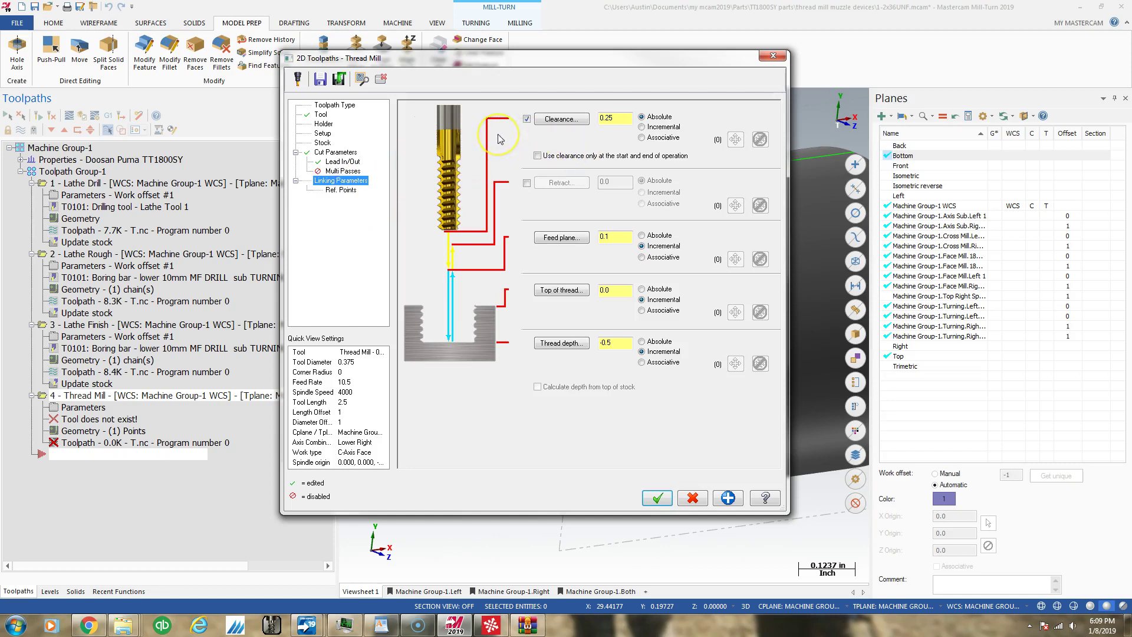
left_click(613, 119)
left_click(597, 237)
left_click(527, 184)
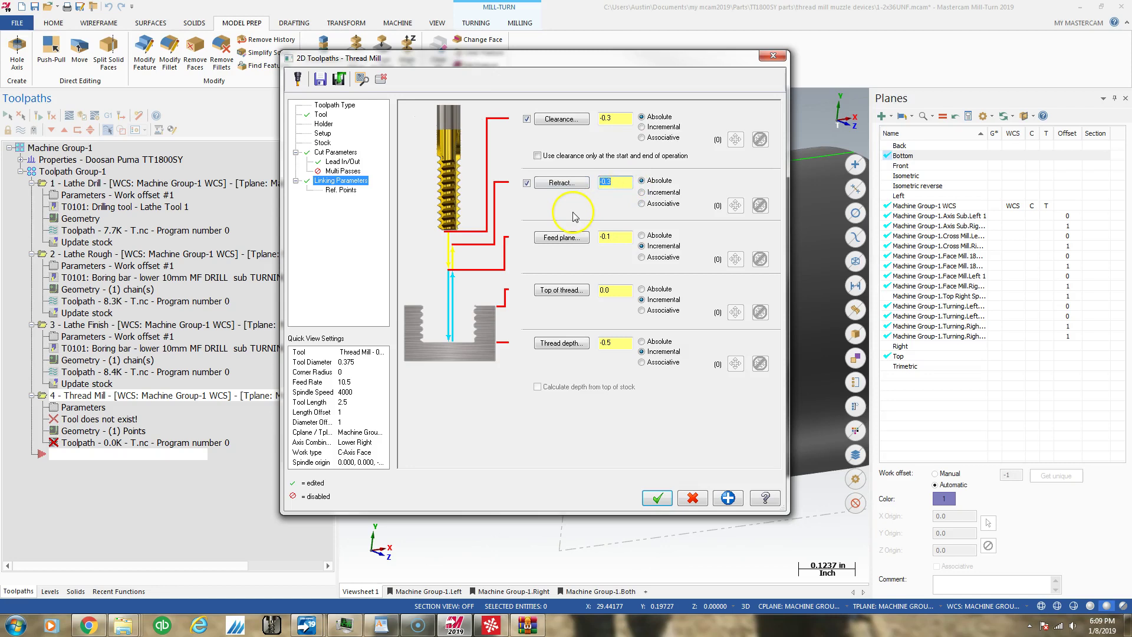
Step: Pick the thread depth from the bore geometry in the model and adjust its value to -0.615
left_click(567, 344)
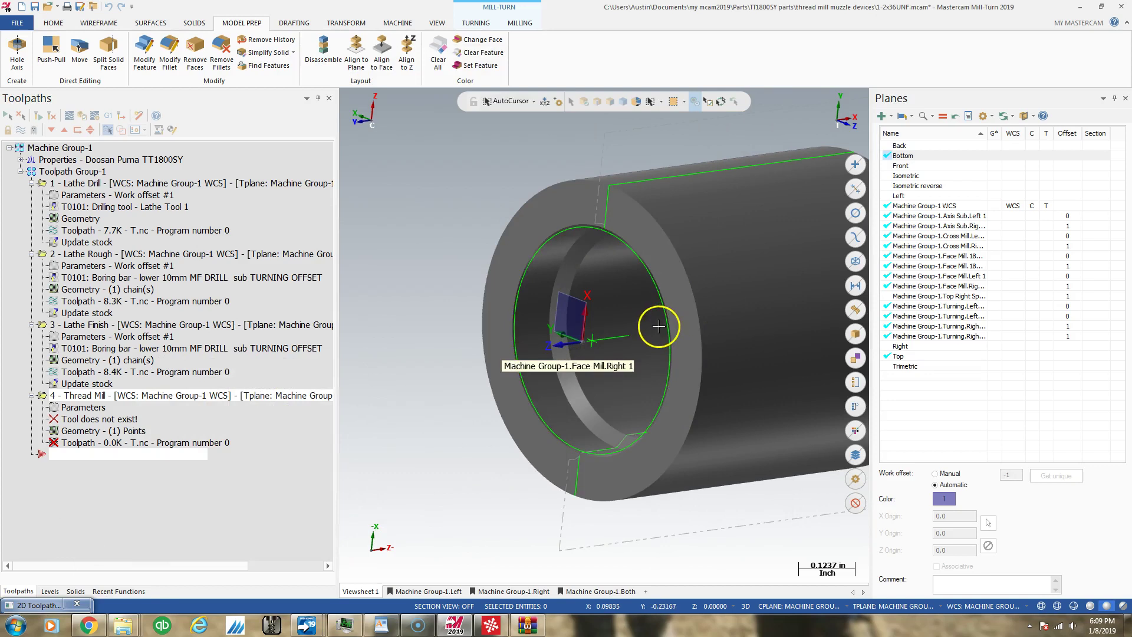
middle_click_drag(697, 338, 694, 334)
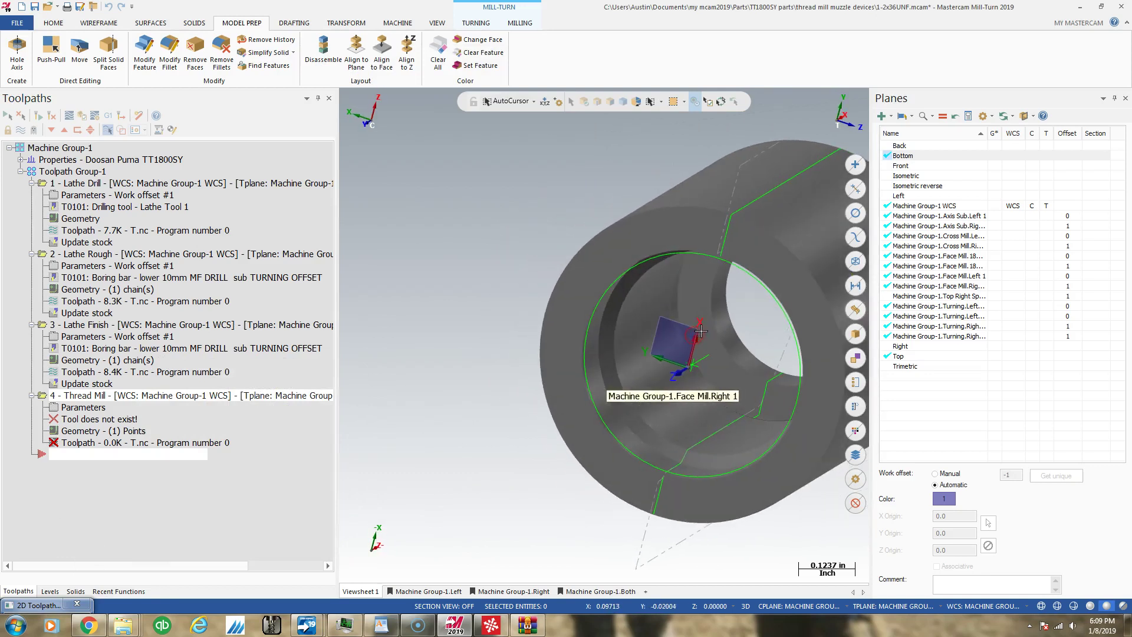
left_click(678, 312)
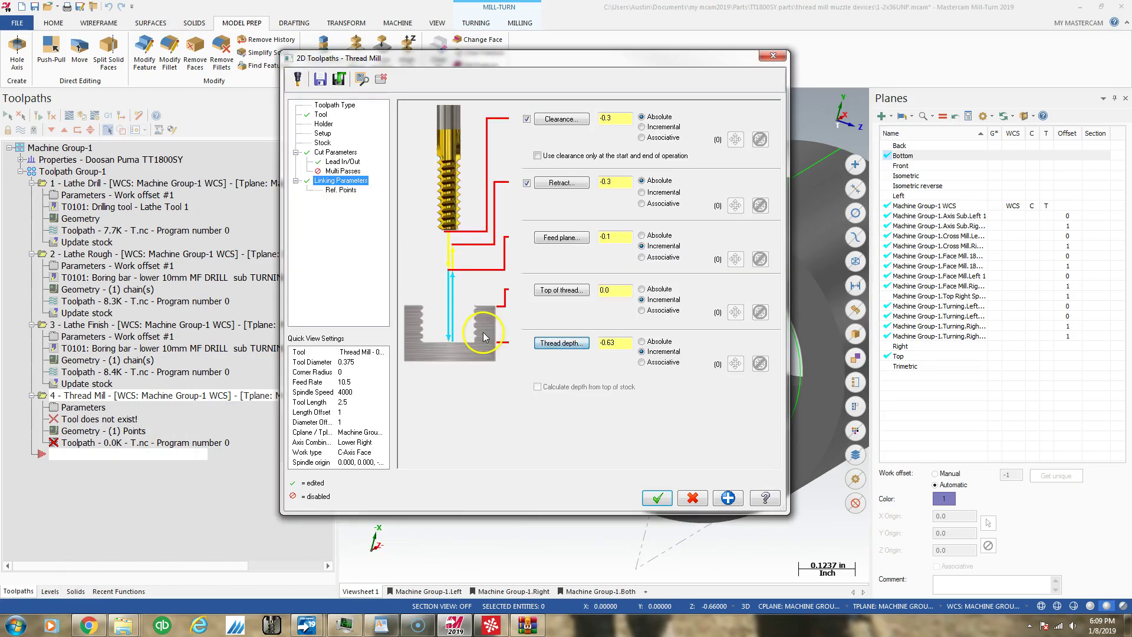
double_click(614, 344)
key("BackSpace")
type("-0.63")
left_click_drag(609, 343, 614, 342)
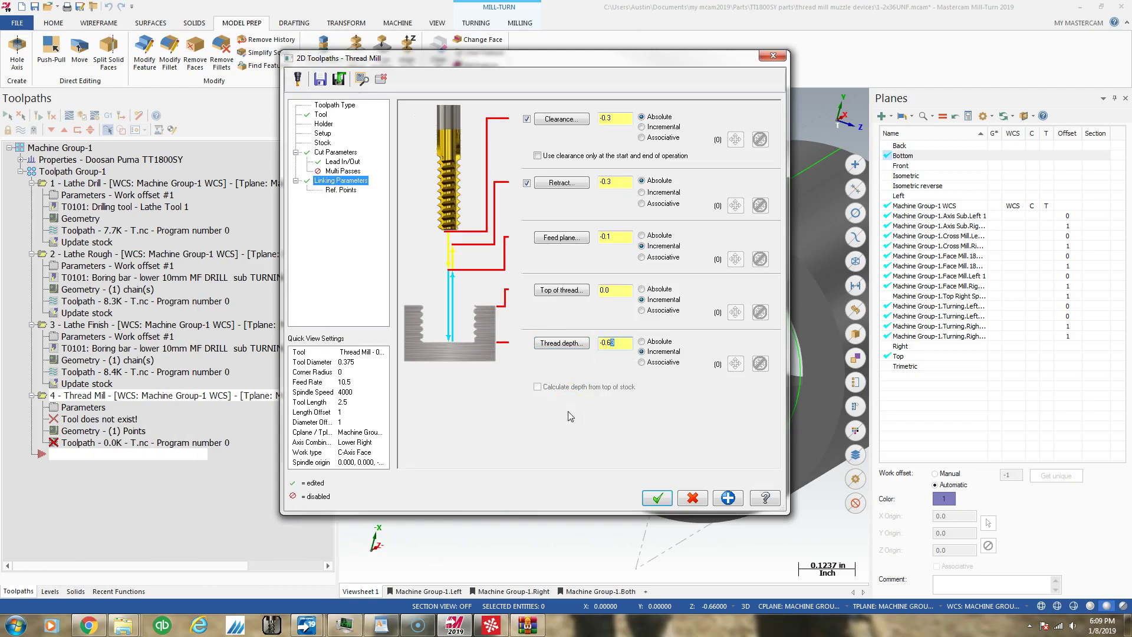
type("15")
key("shift+Home")
Step: Pick the top of thread from the bore geometry at -0.11 and accept the thread mill toolpath
left_click(559, 291)
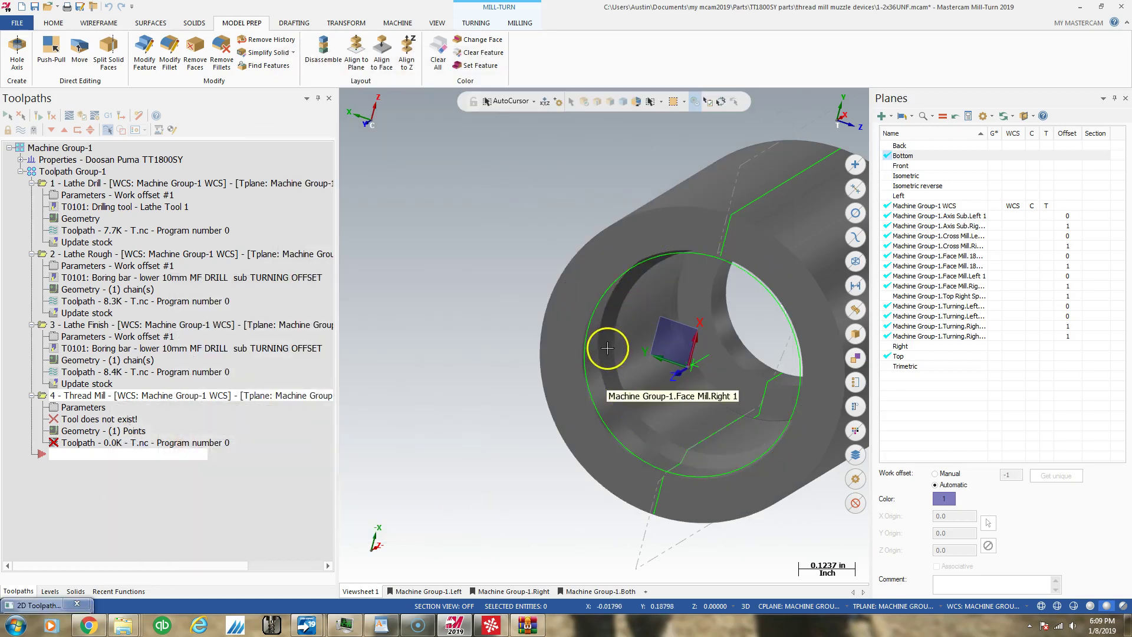
left_click(608, 349)
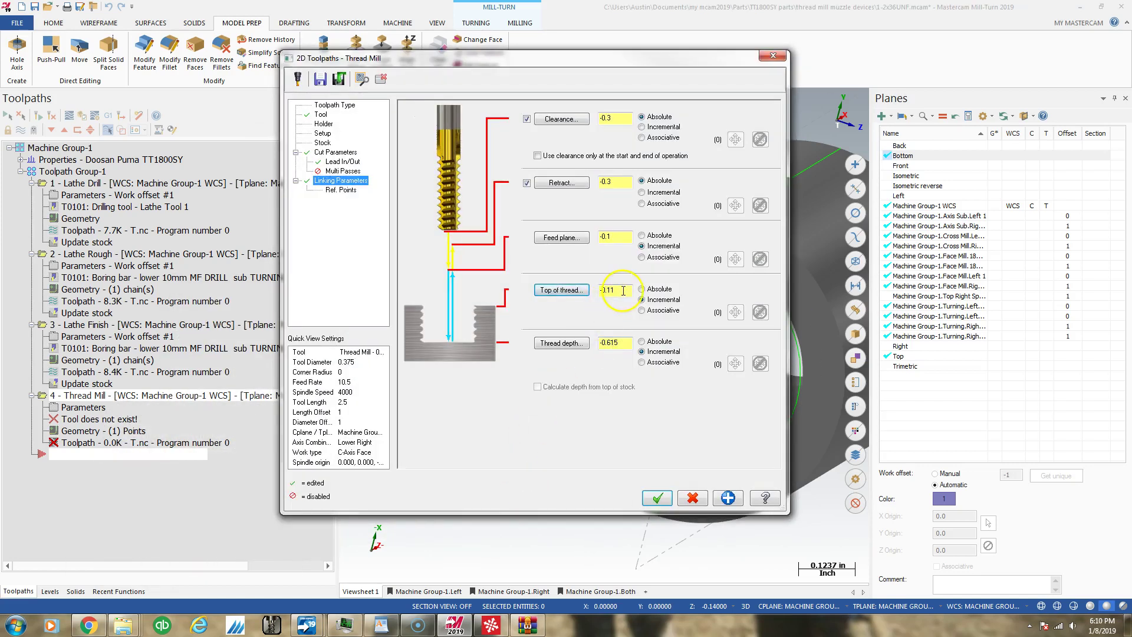
left_click(560, 293)
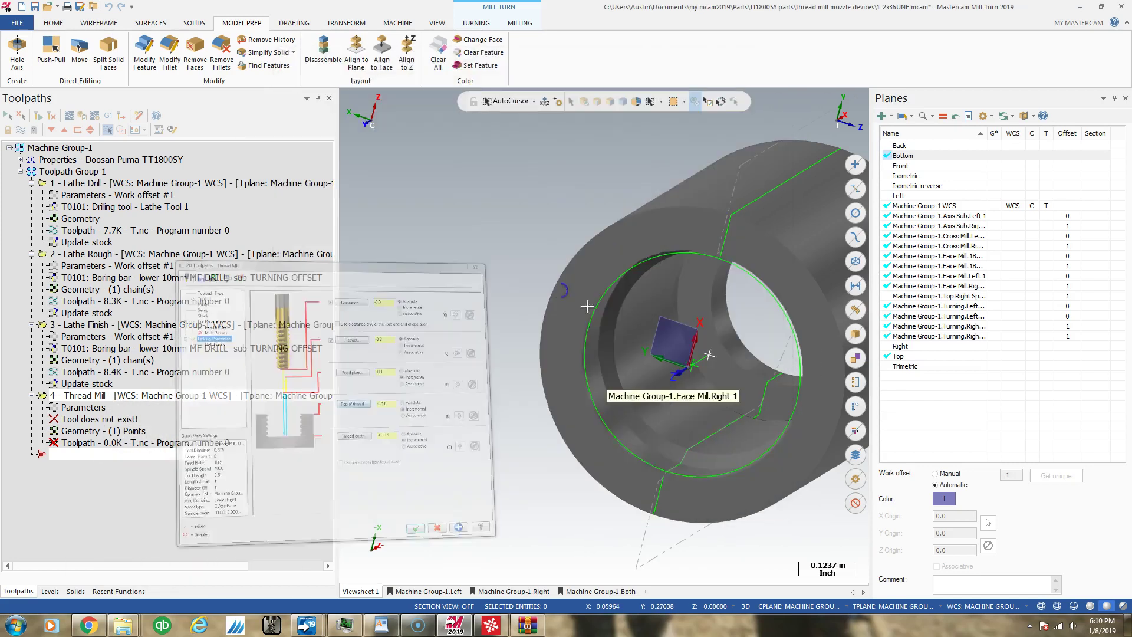
left_click(602, 346)
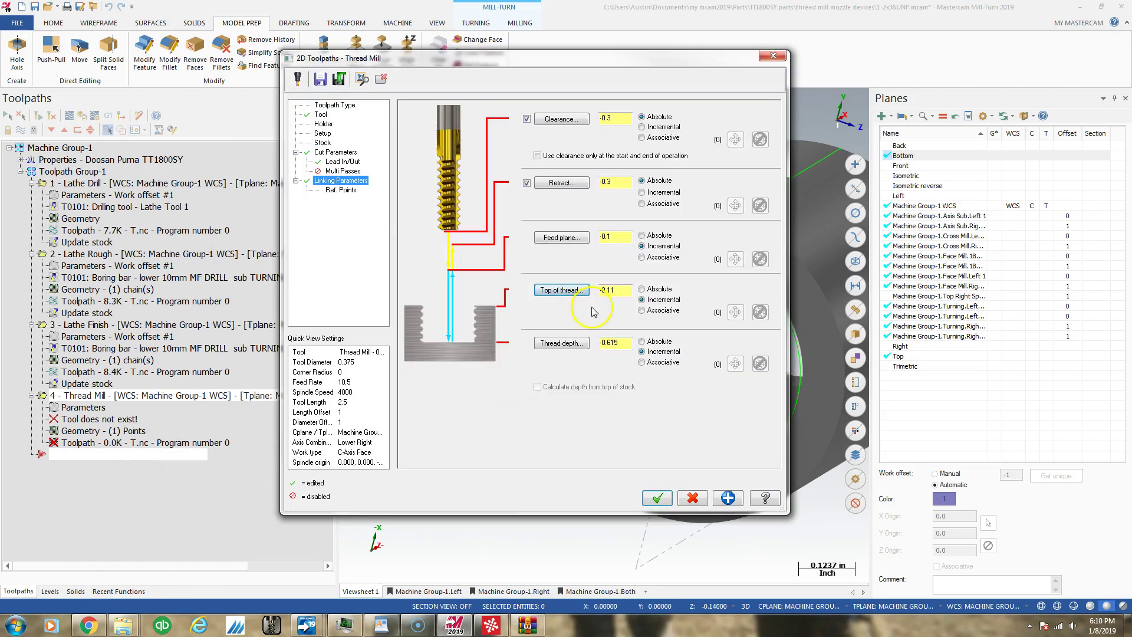
left_click(346, 191)
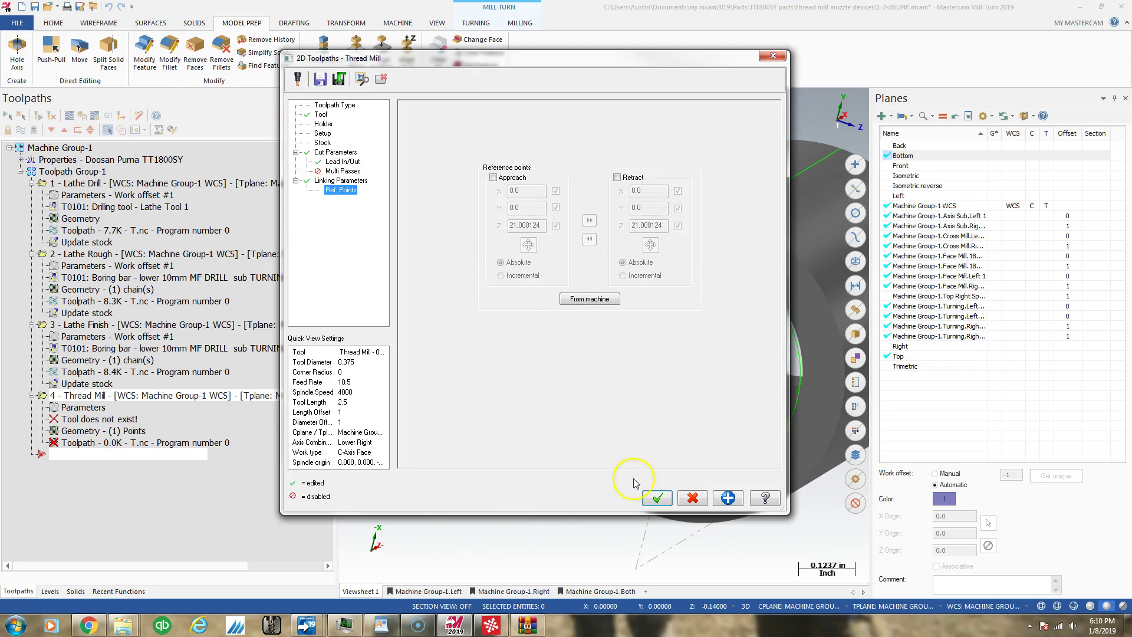
left_click(658, 500)
Step: Backplot the thread mill operation to check where the tool approaches the part, and close the backplot
middle_click_drag(569, 347, 498, 356)
scroll(497, 357, "down", 2)
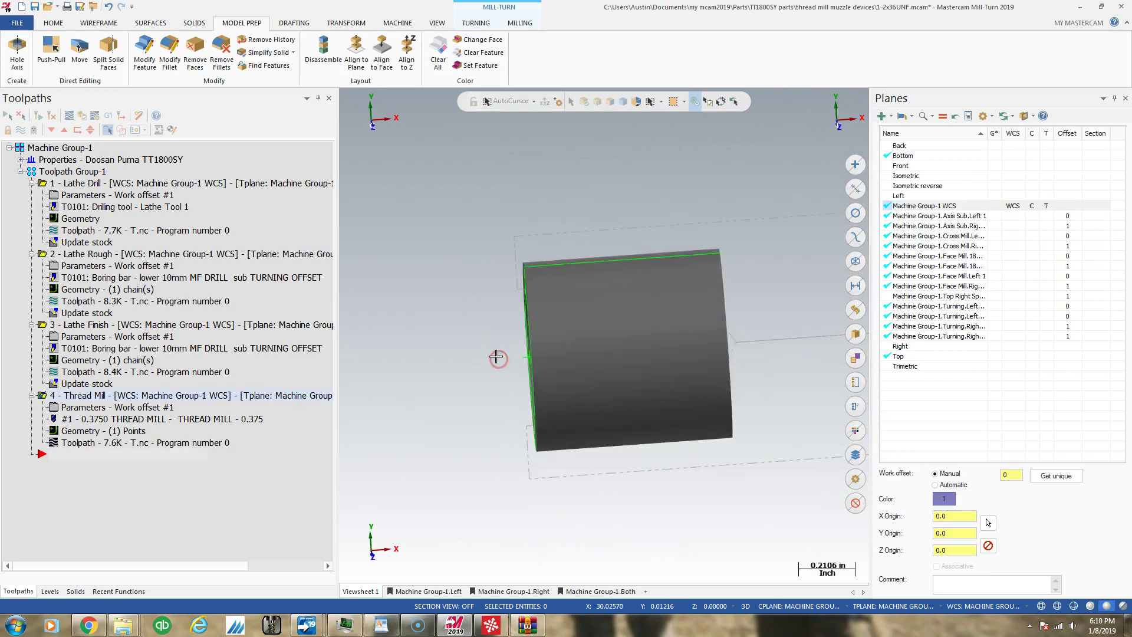
scroll(497, 357, "down", 2)
left_click(51, 121)
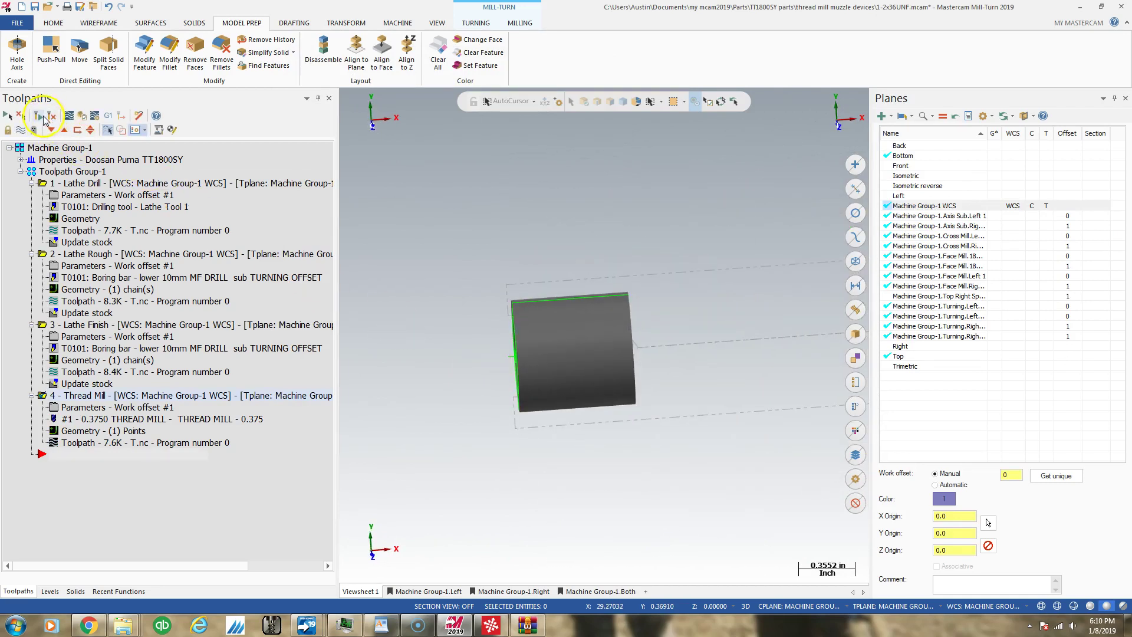
left_click(67, 117)
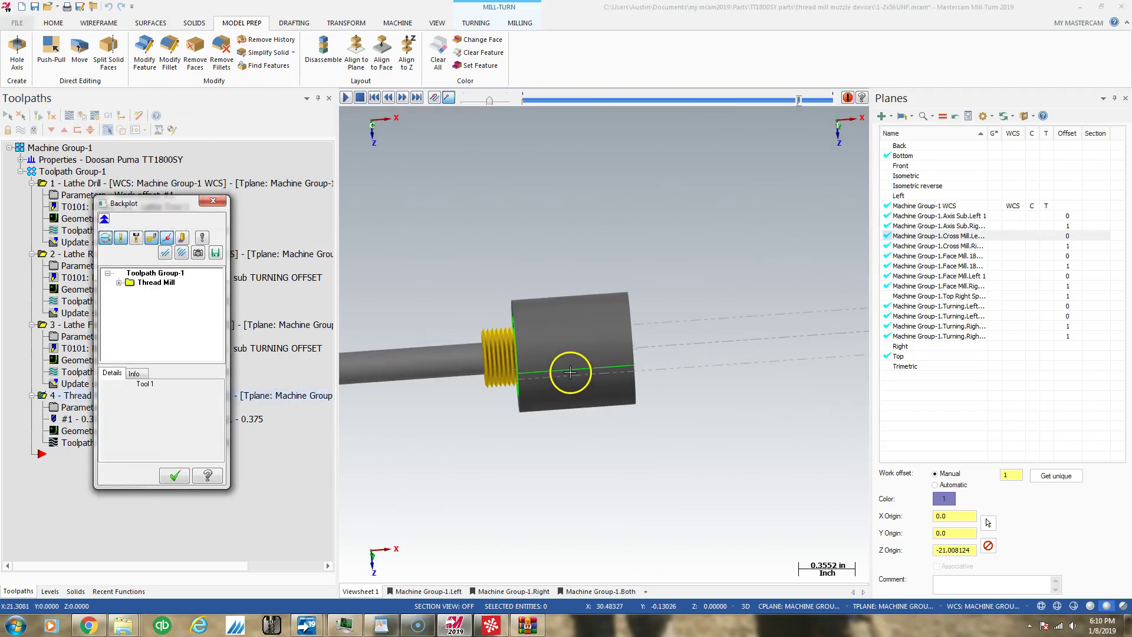
left_click(212, 201)
Step: Reopen the thread mill's linking parameters, set the clearance to .30, revise the retract height and accept the changes
left_click(74, 407)
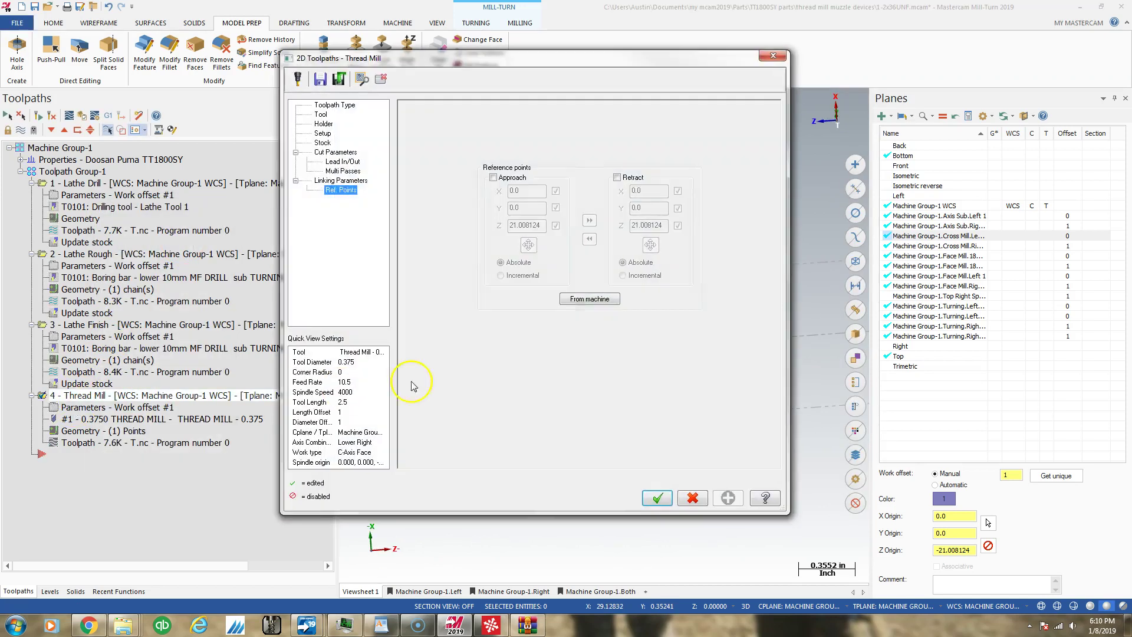
left_click(335, 161)
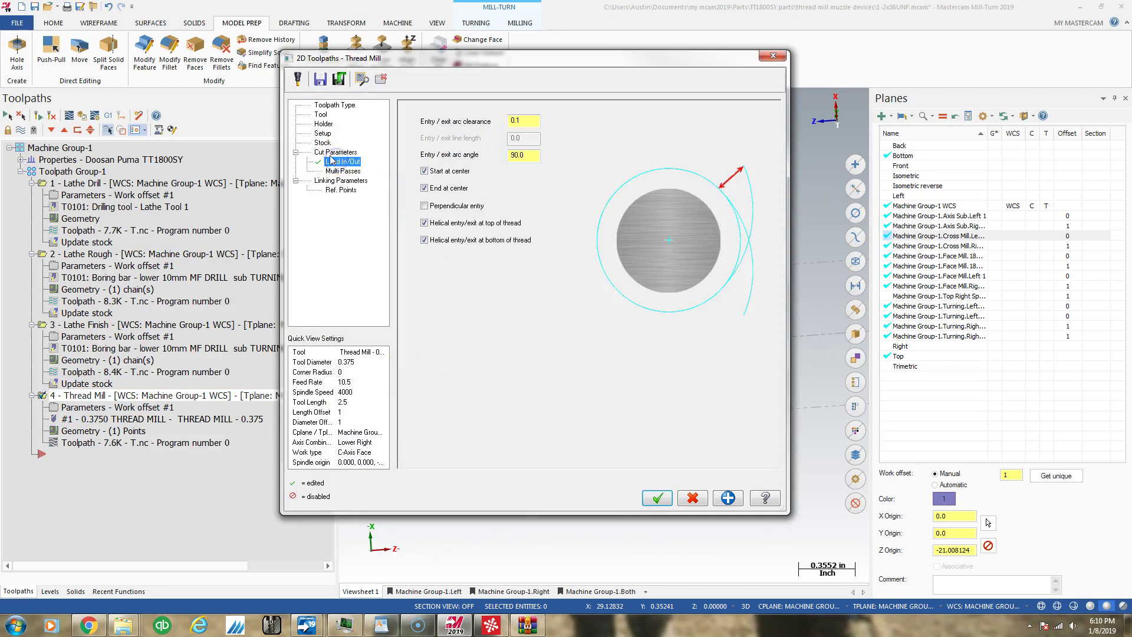
left_click(341, 180)
left_click(613, 118)
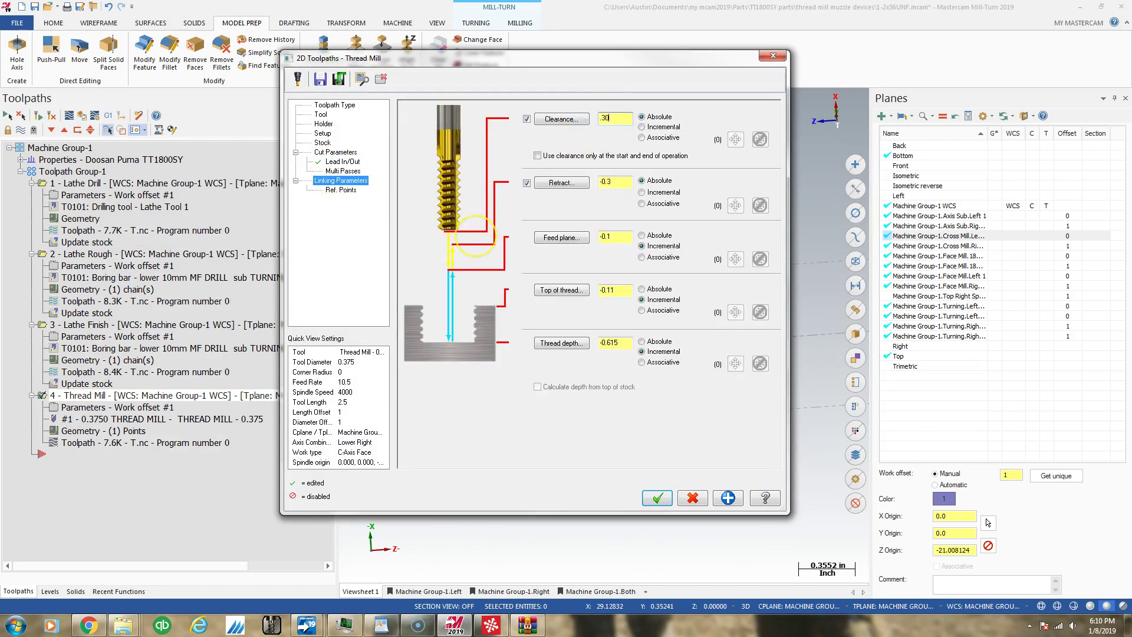
left_click(611, 185)
left_click(657, 498)
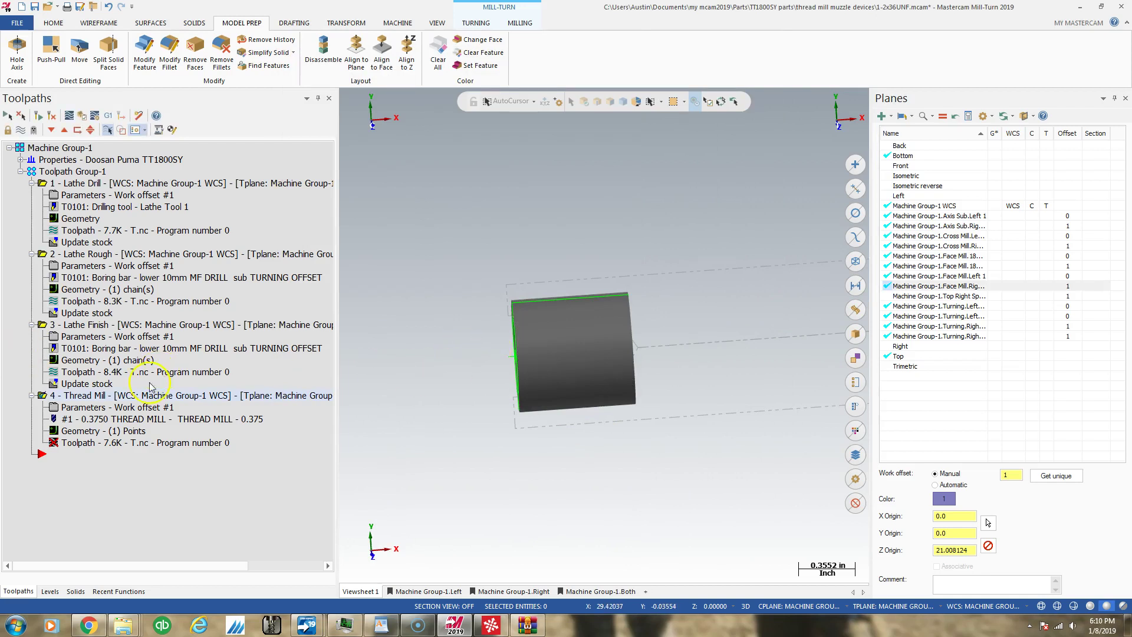
Step: Regenerate the thread mill operation and backplot it to check the tool's position in front of the bore
left_click(37, 114)
left_click(69, 114)
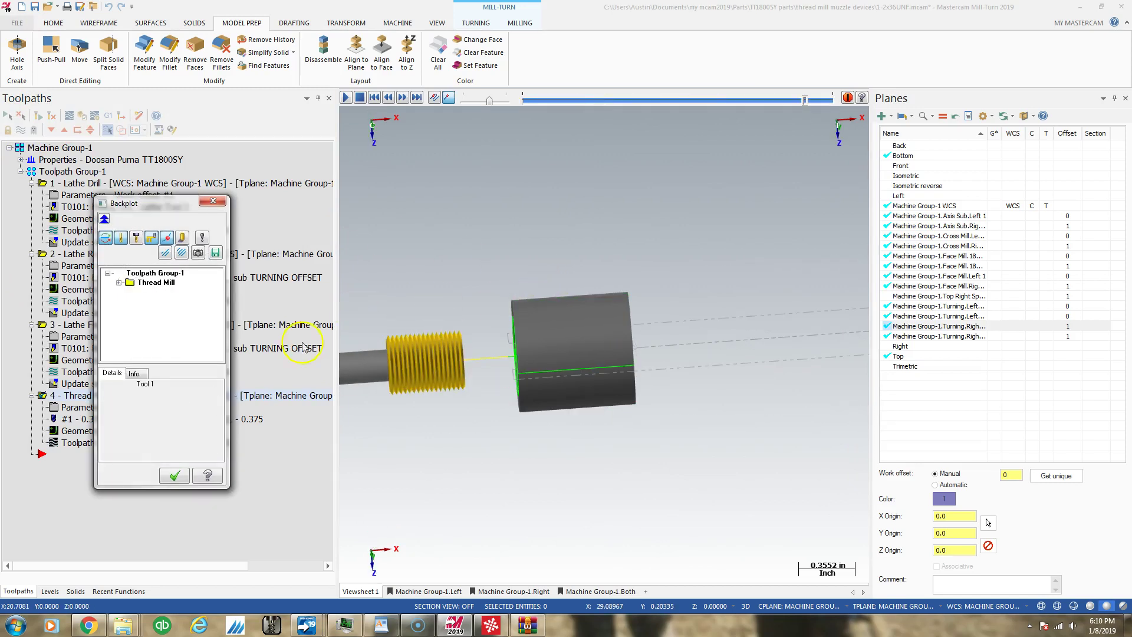
middle_click_drag(481, 306, 509, 303)
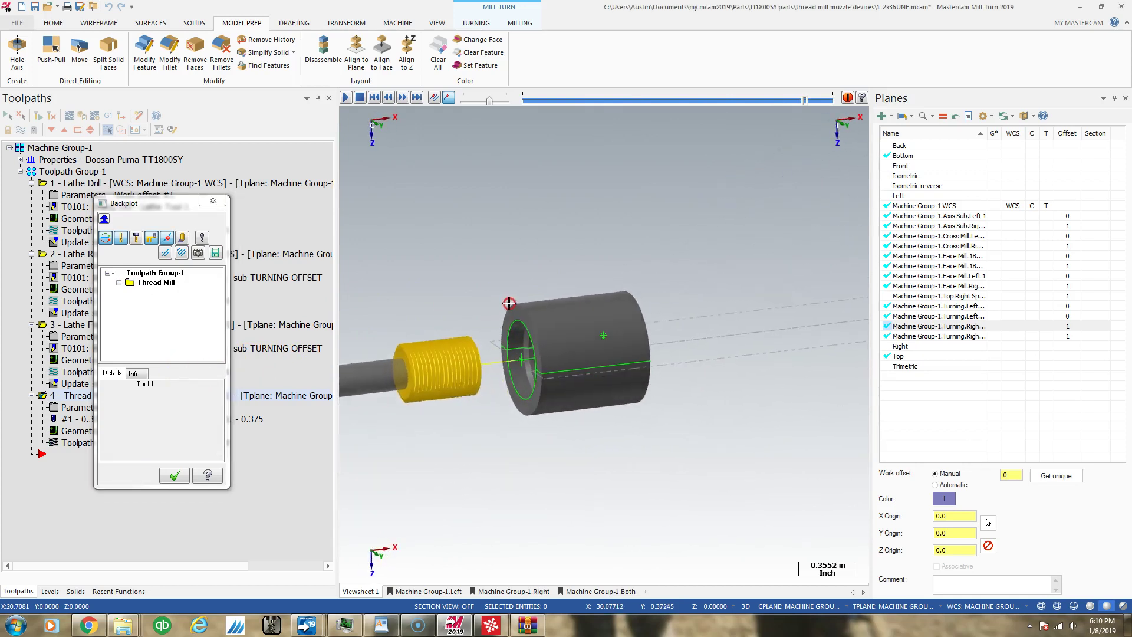
left_click(213, 201)
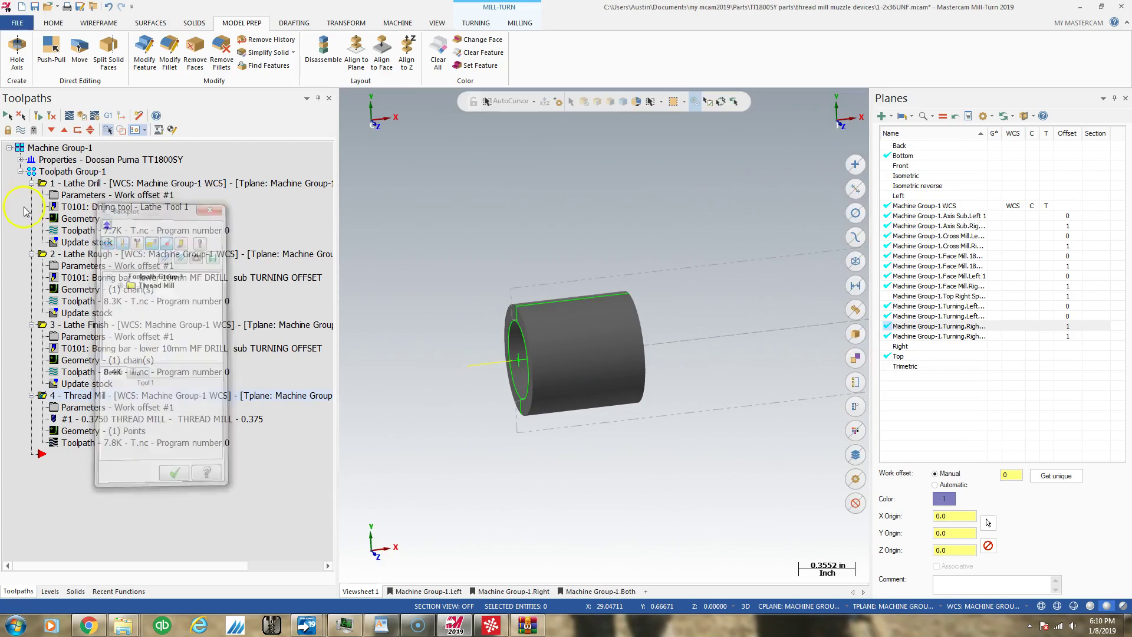
Step: Verify all four operations in Mastercam Simulator, inspect the threaded bore on the stock, and put the simulator away
left_click(42, 183)
left_click(37, 396, "shift")
left_click(121, 130)
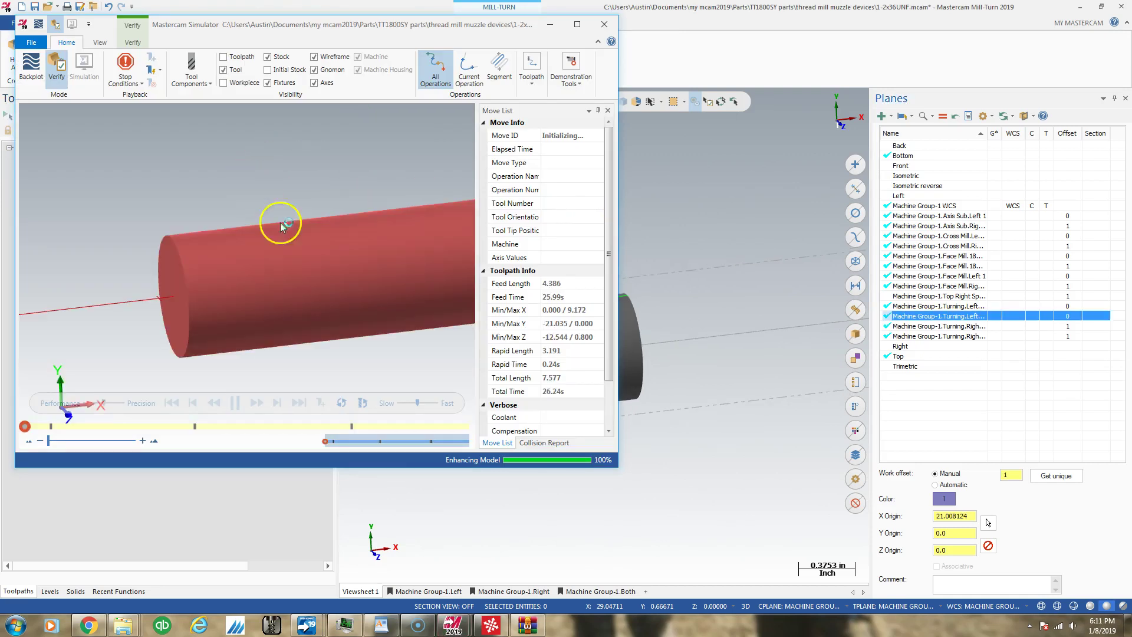
left_click(235, 401)
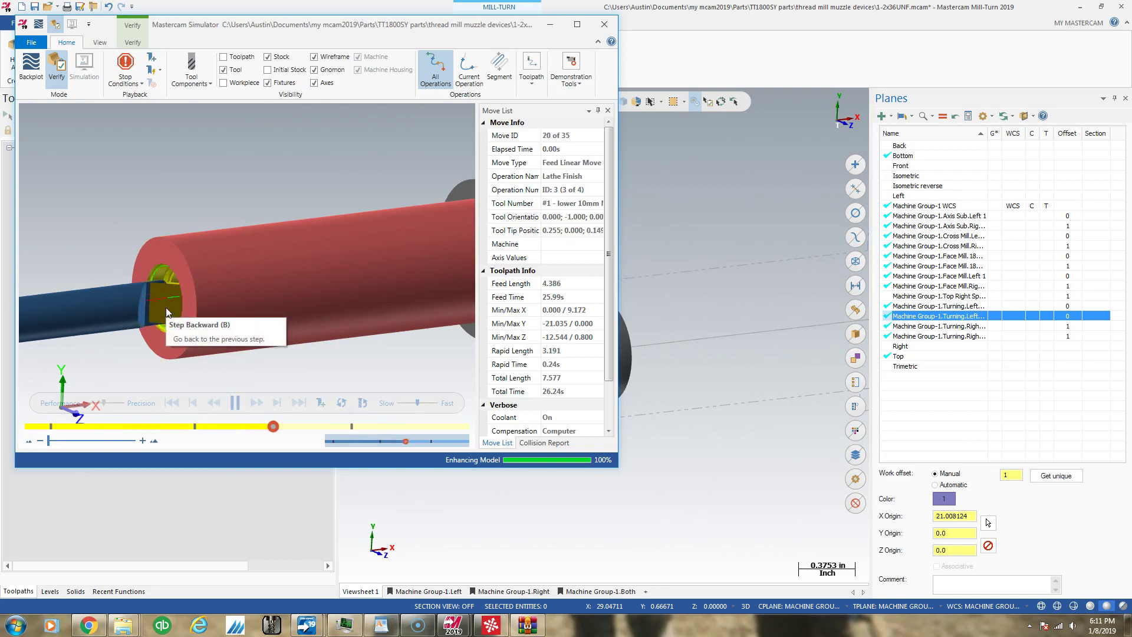
left_click(165, 298)
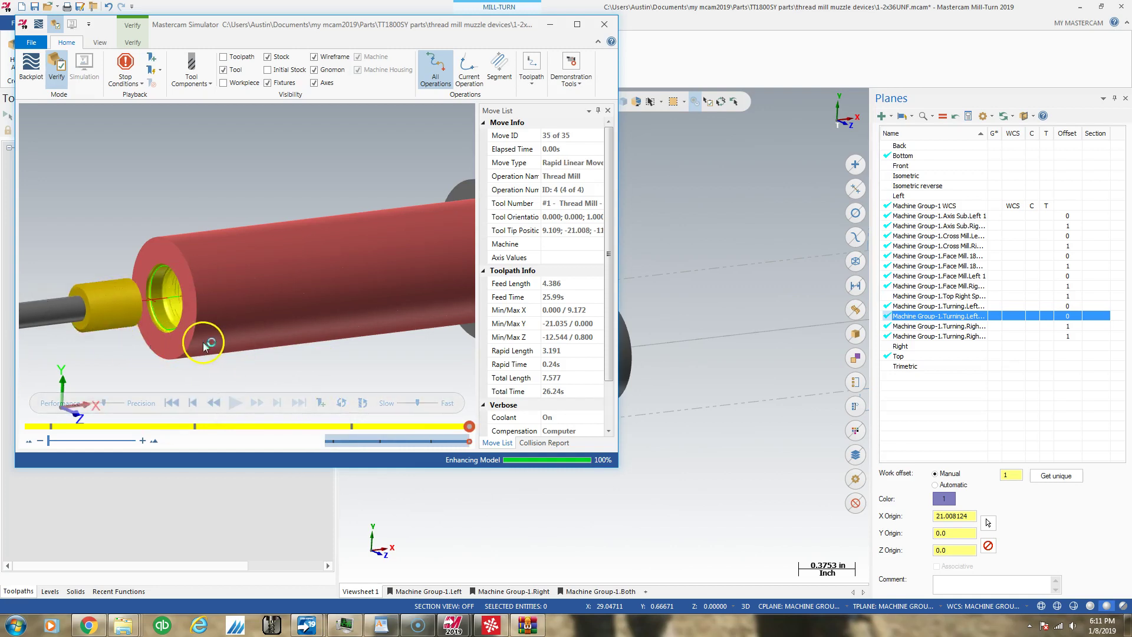
mouse_move(205, 345)
middle_mouse_down()
mouse_move(240, 325)
mouse_move(222, 323)
mouse_move(218, 346)
mouse_move(255, 374)
mouse_move(277, 335)
mouse_move(226, 362)
mouse_move(209, 340)
middle_mouse_up()
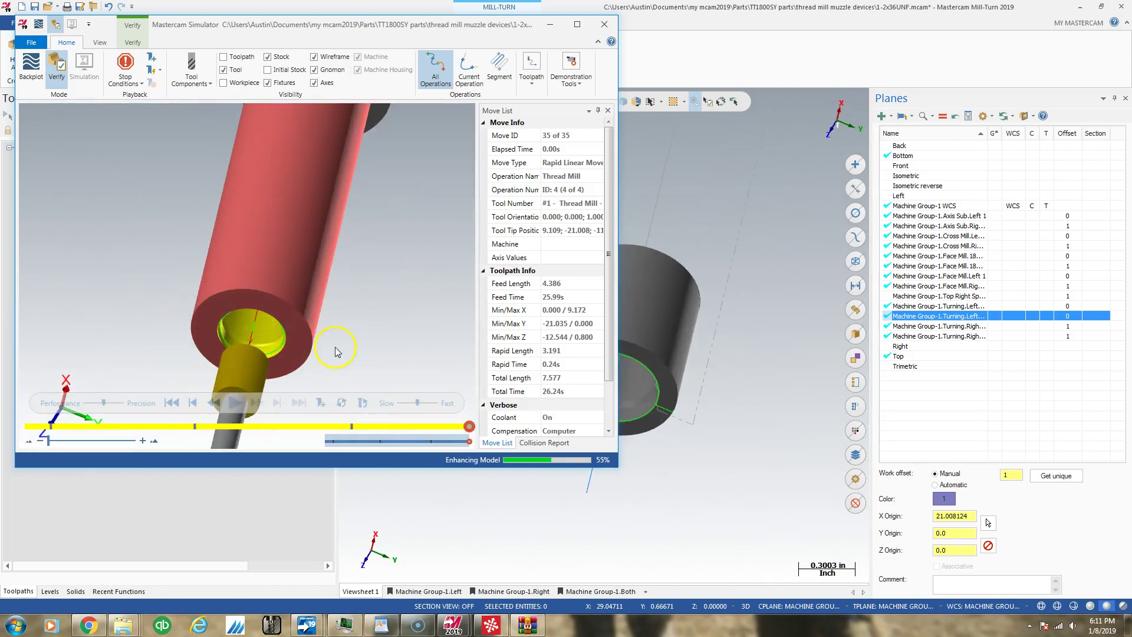
middle_click_drag(296, 332, 246, 303)
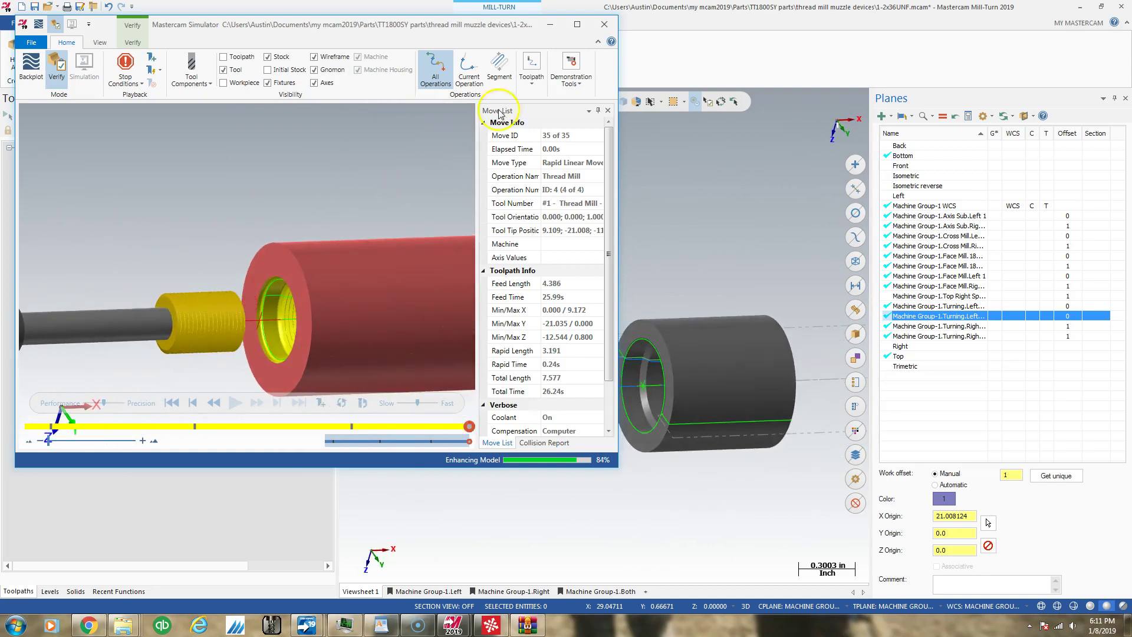
left_click(550, 27)
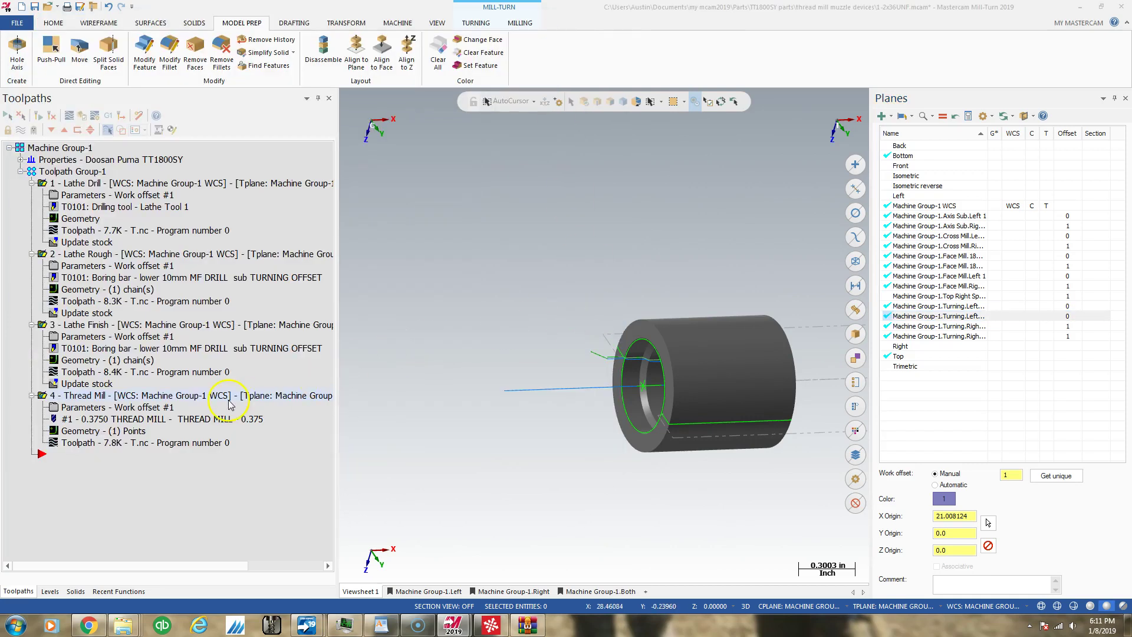
Step: Select only the Thread Mill operation and post its NC code to Code Expert
left_click(44, 395)
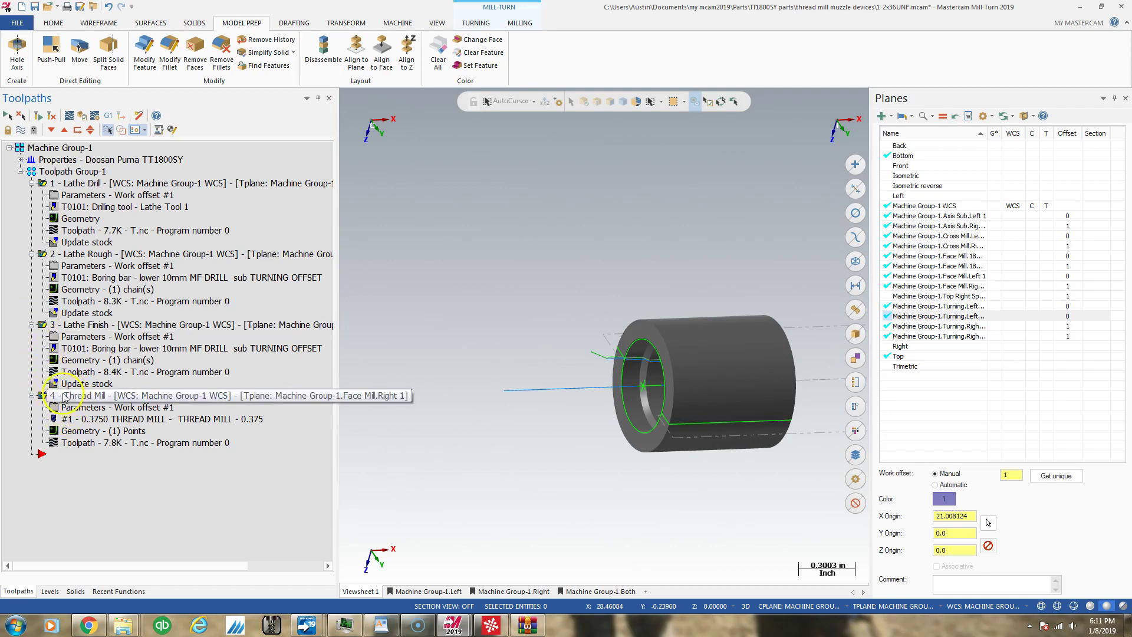
left_click(42, 325)
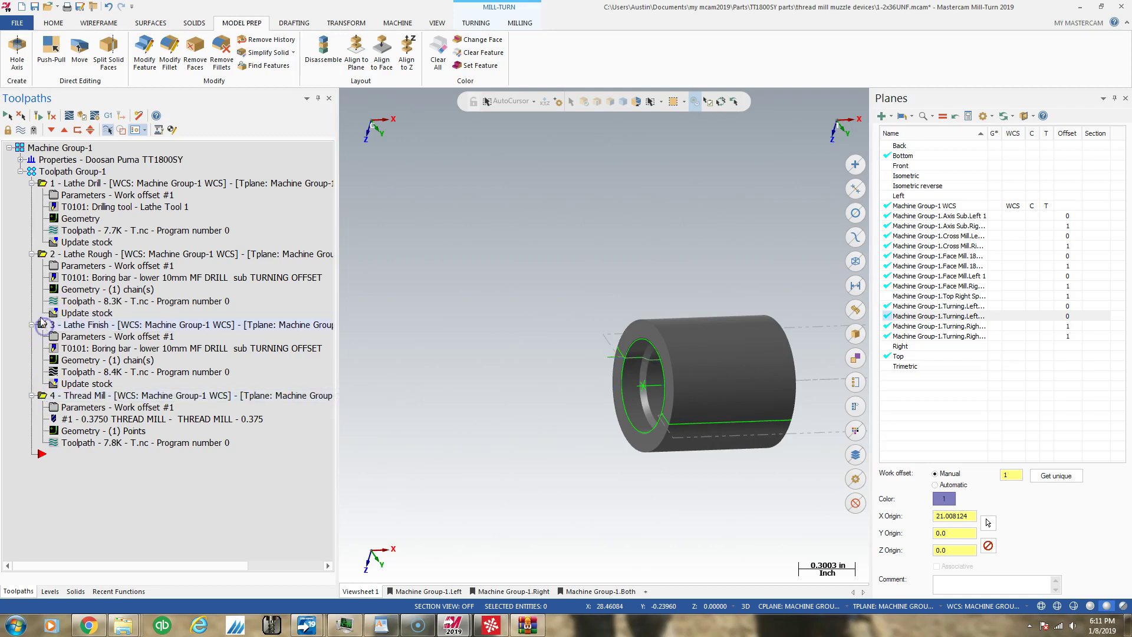
left_click(42, 398, "ctrl")
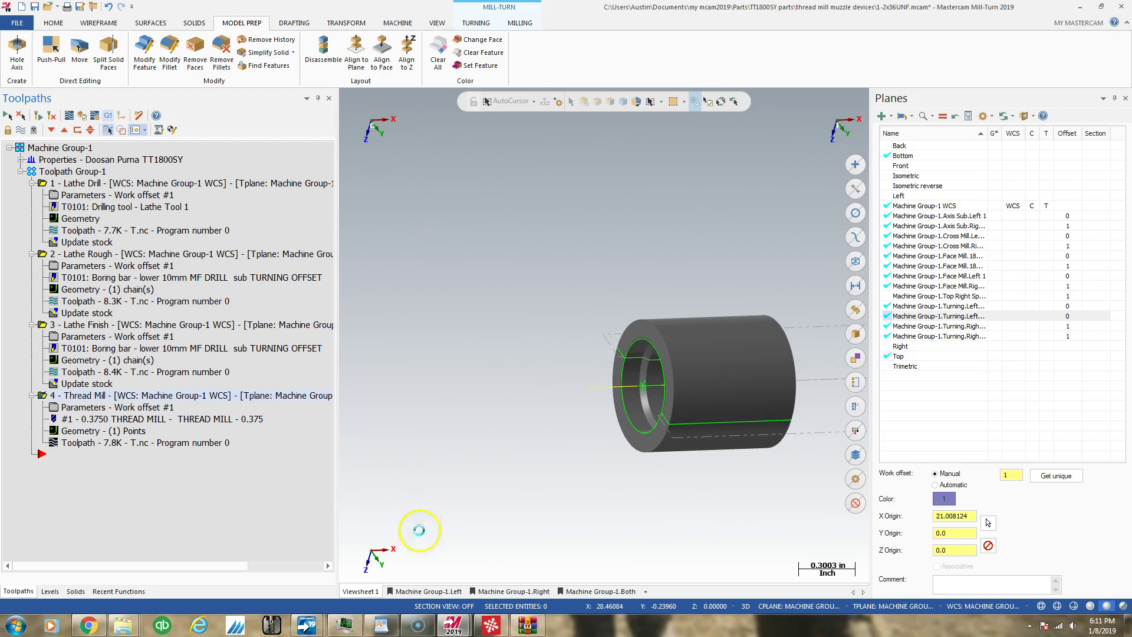
mouse_move(425, 629)
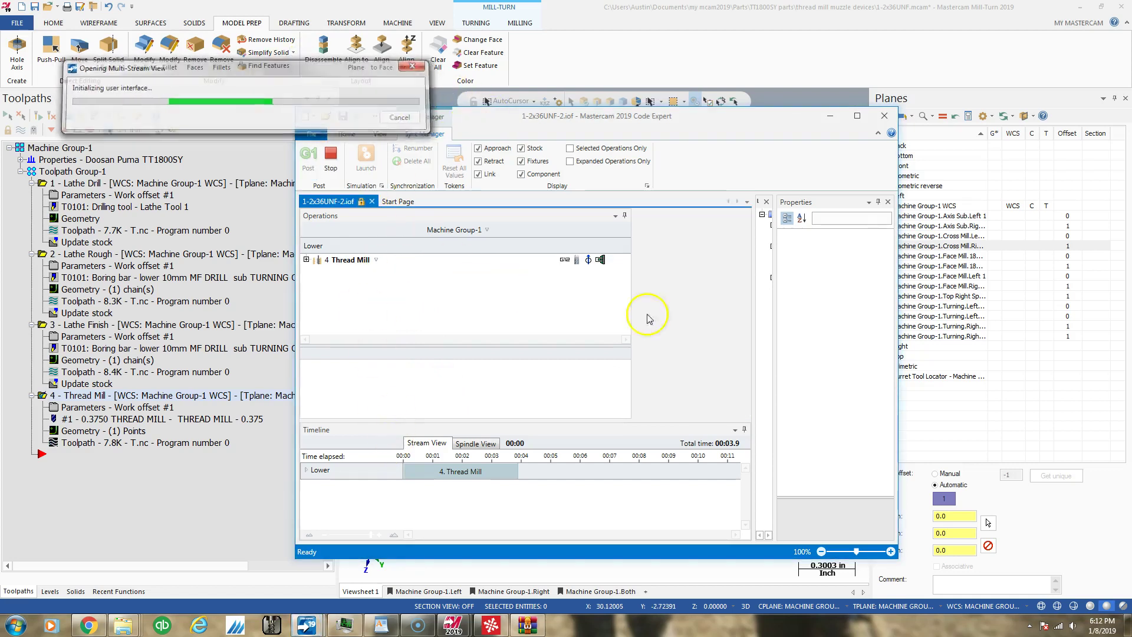
left_click(637, 292)
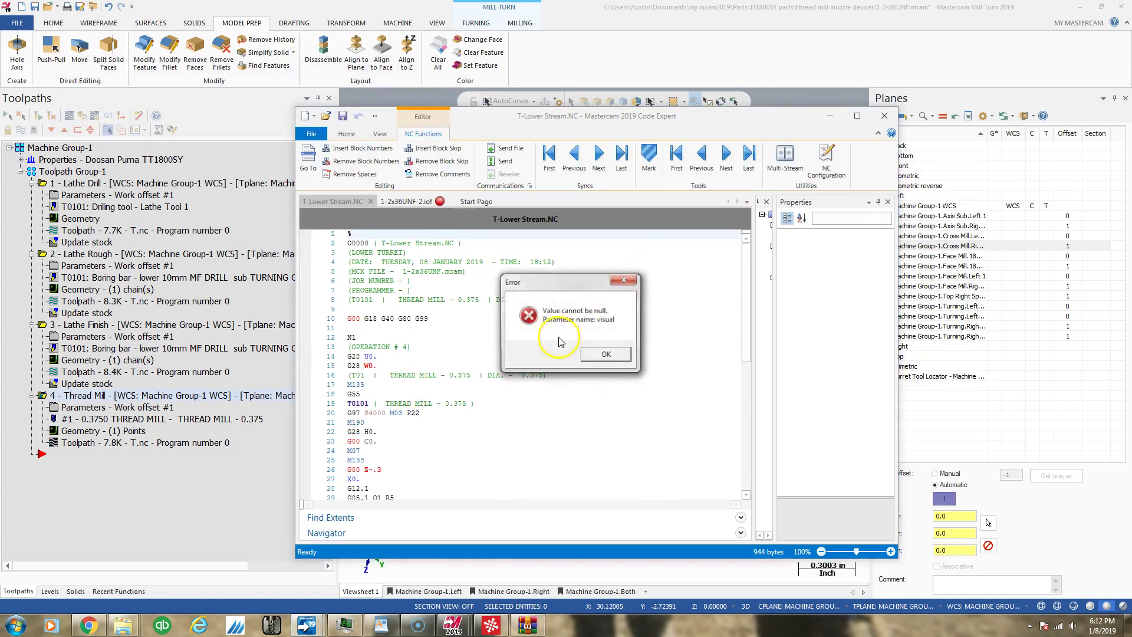
Step: Examine the posted thread milling moves in T-Lower Stream.NC and close Code Expert
scroll(528, 327, "down", 1)
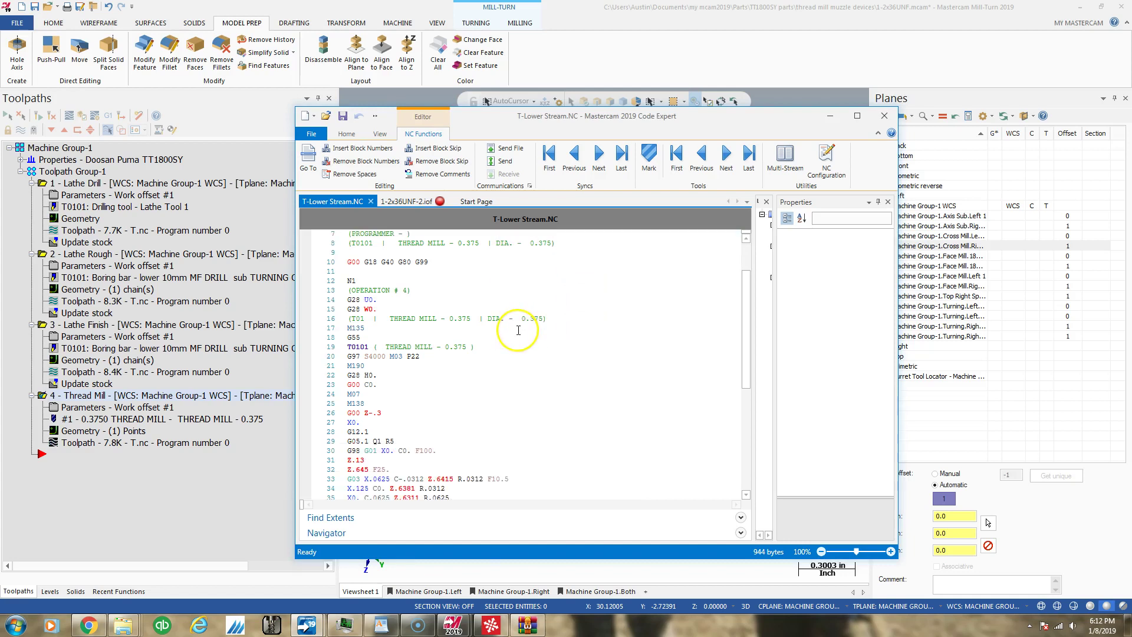
scroll(396, 321, "down", 3)
scroll(398, 320, "down", 3)
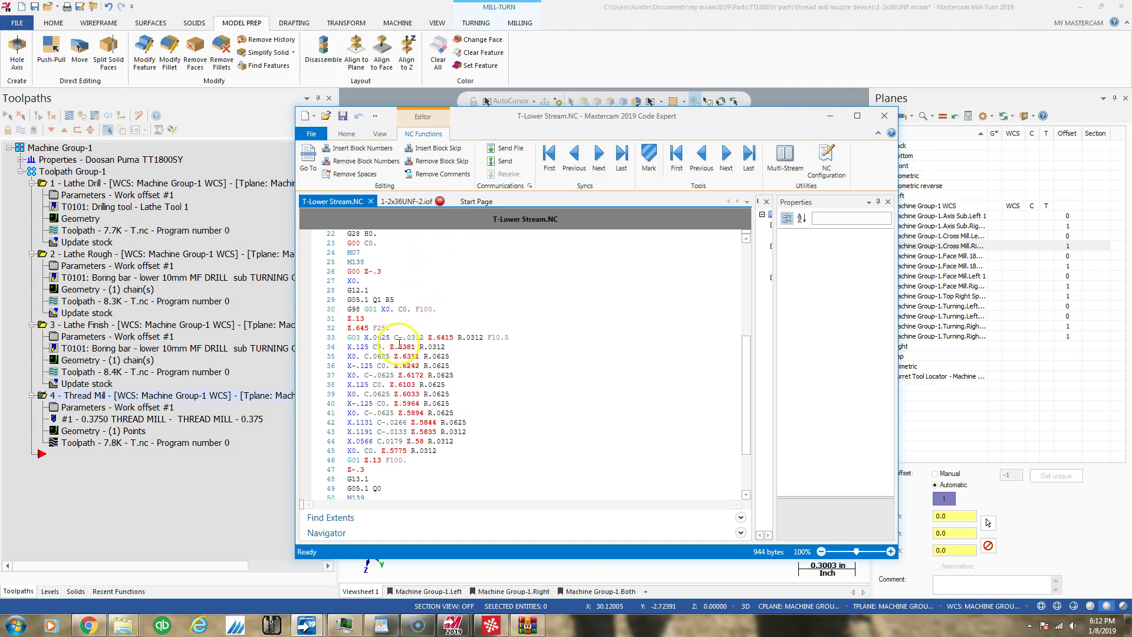
left_click(884, 115)
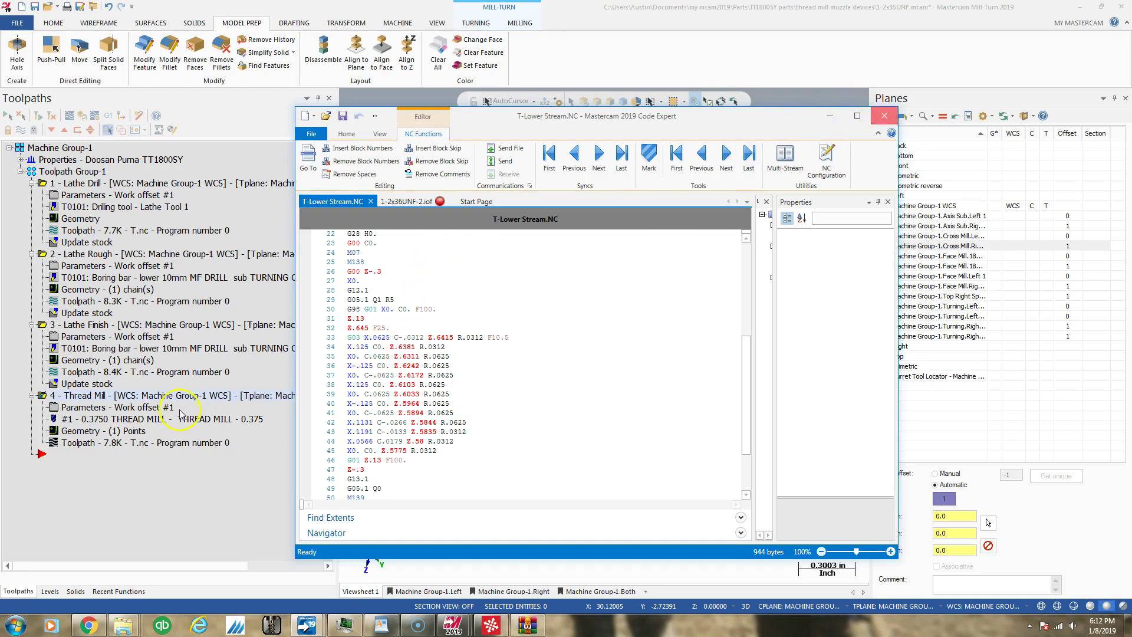
Step: Set the Thread Mill operation's compensation type to Wear in its cut parameters and apply the change
left_click(82, 408)
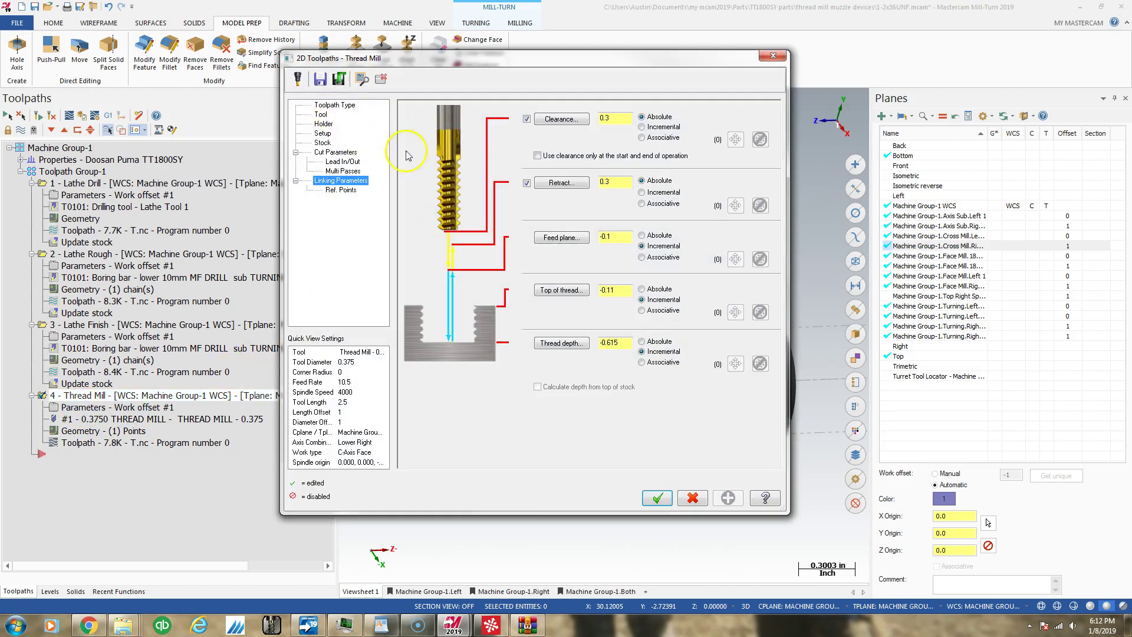
left_click(328, 106)
left_click(322, 115)
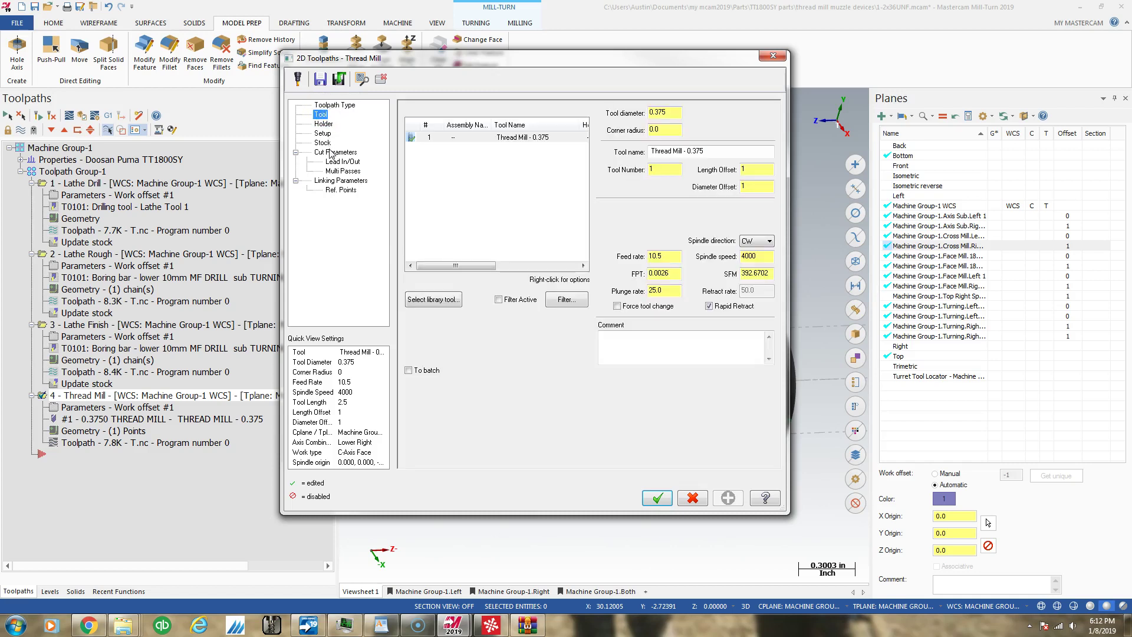
left_click(323, 124)
left_click(323, 134)
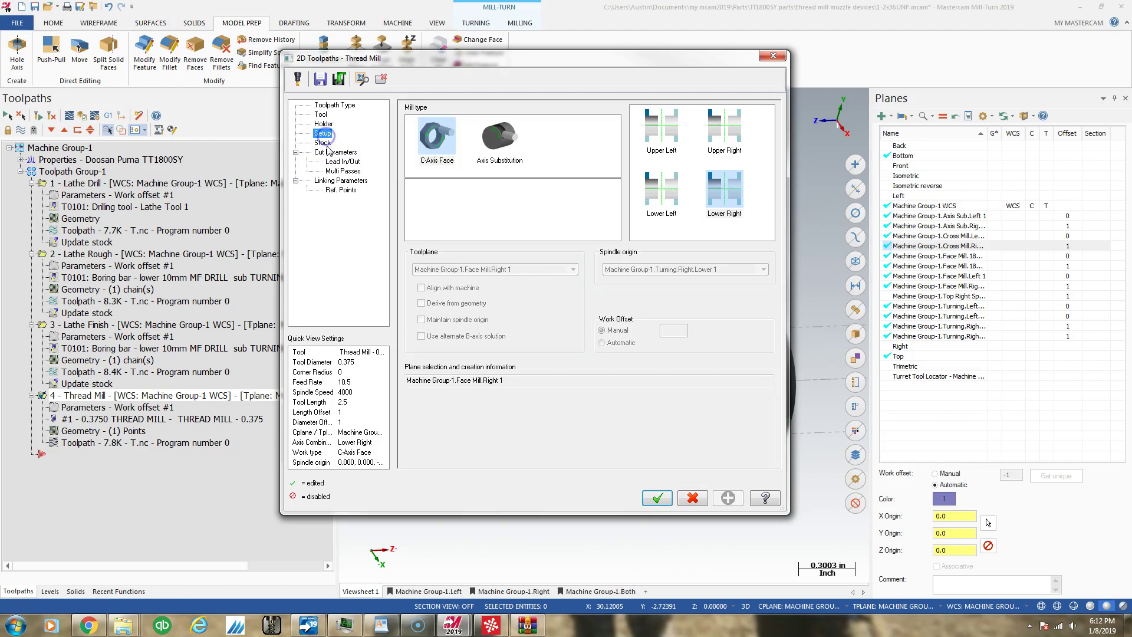
left_click(330, 153)
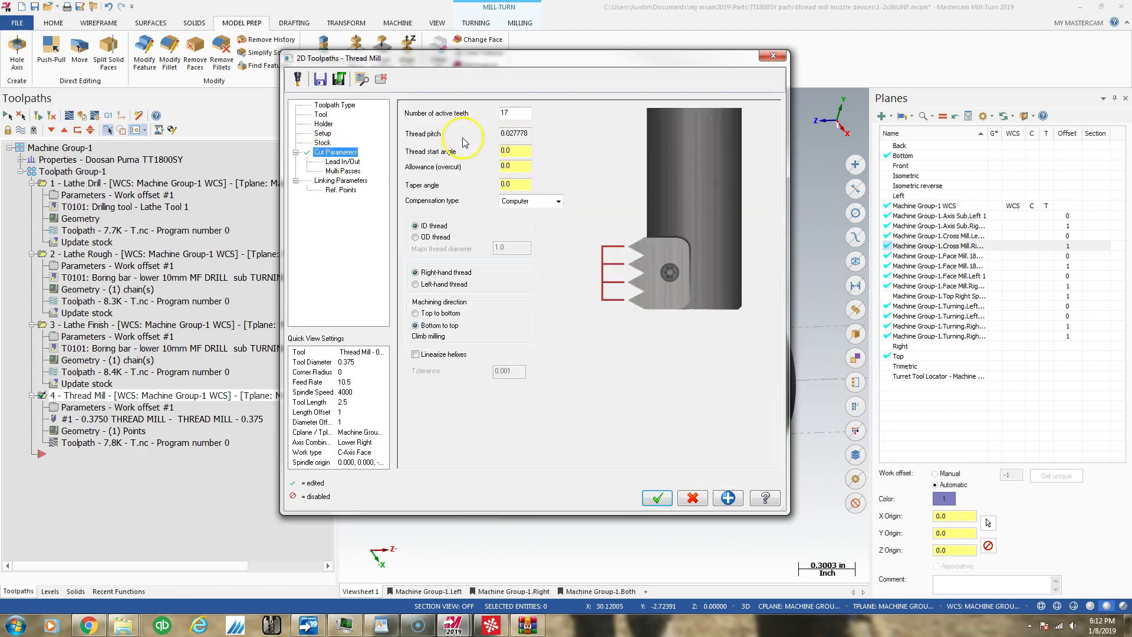
left_click(557, 202)
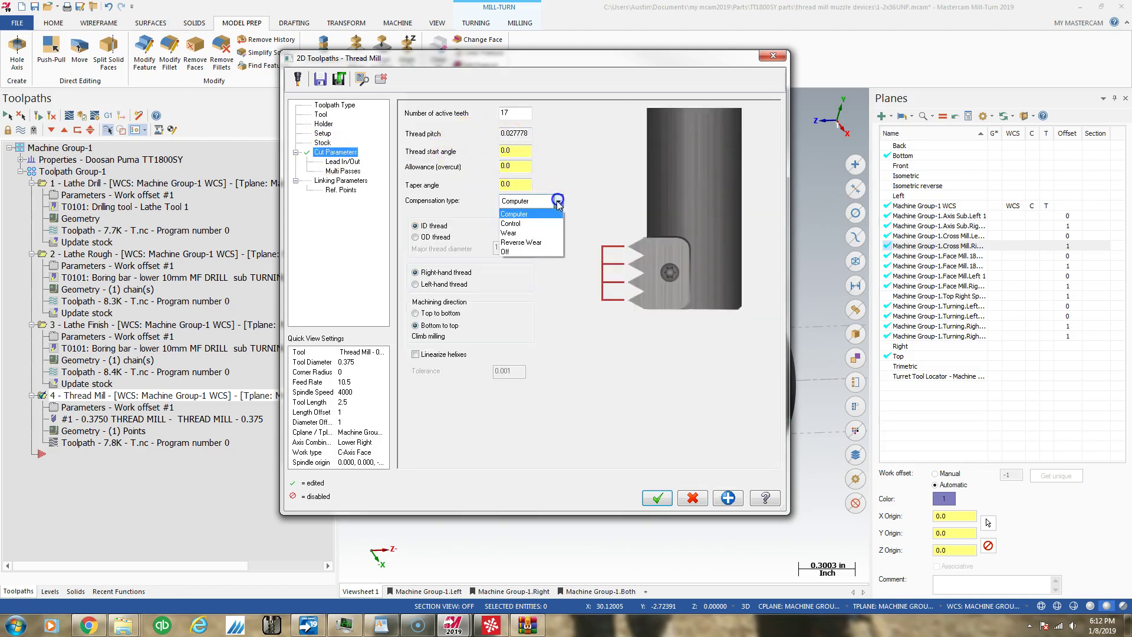
left_click(515, 234)
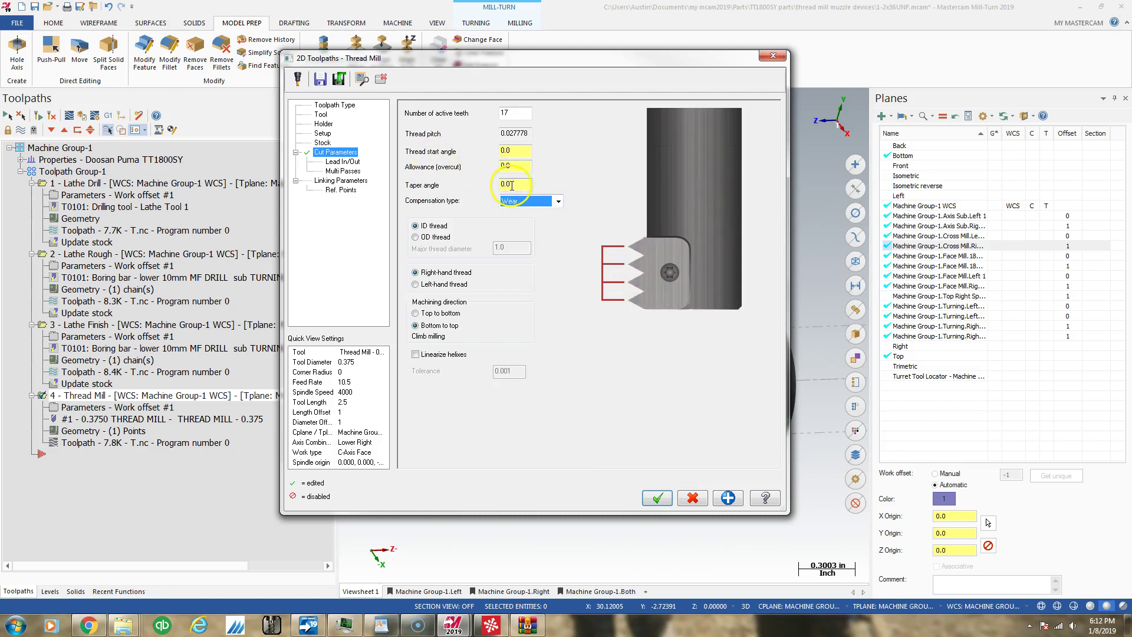
left_click(654, 495)
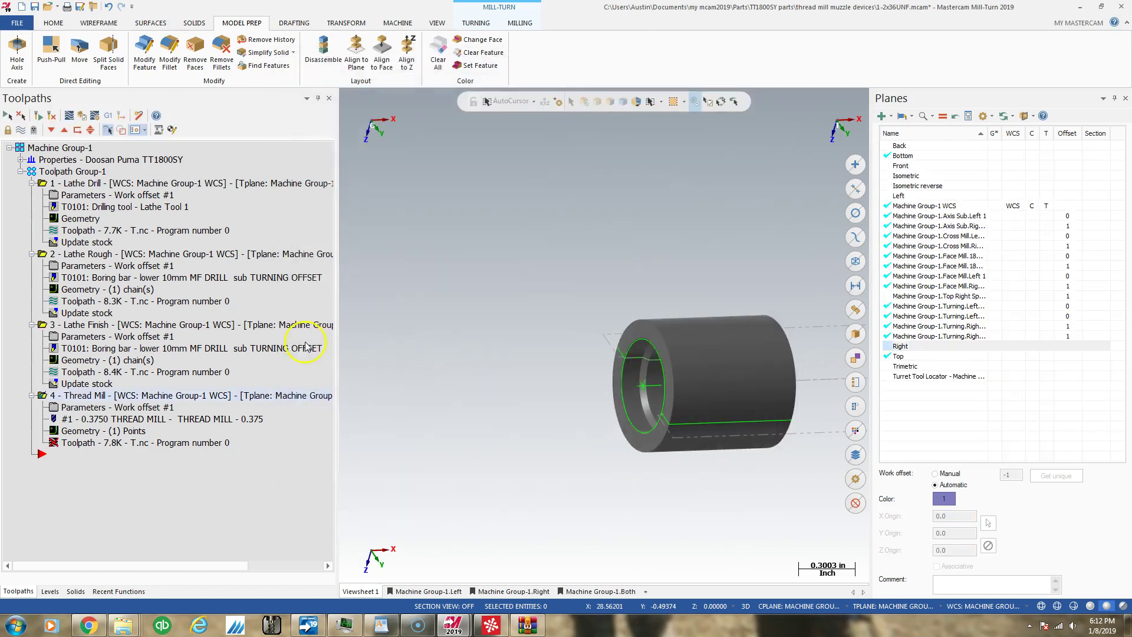
Step: Check the arc properties of the bore's thread circle and leave them unmodified
left_click(627, 358)
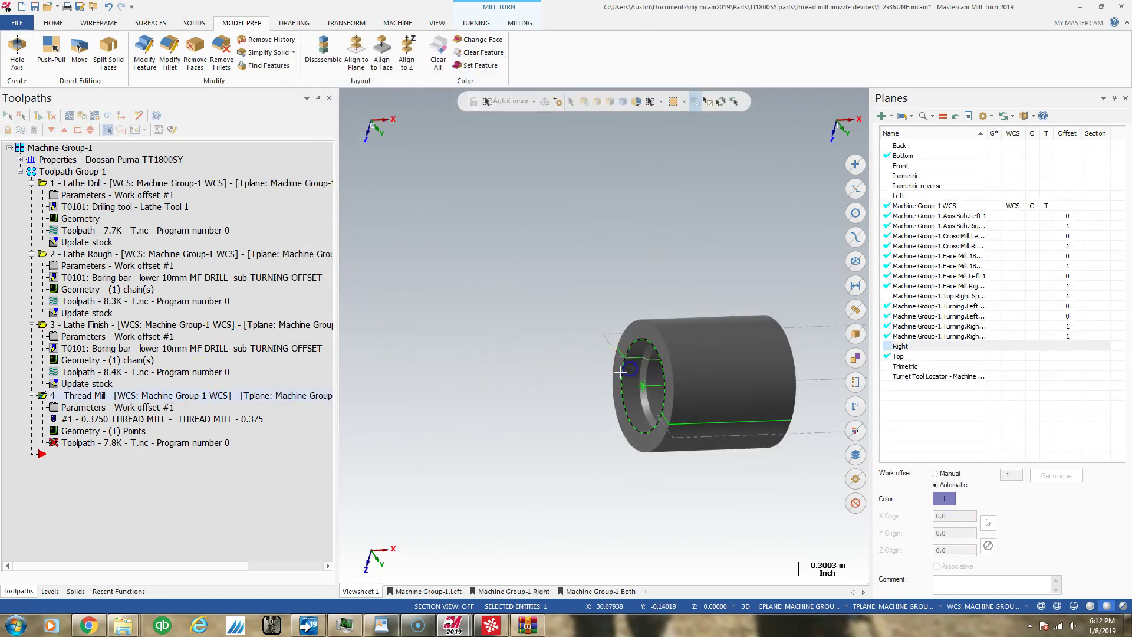
double_click(600, 376)
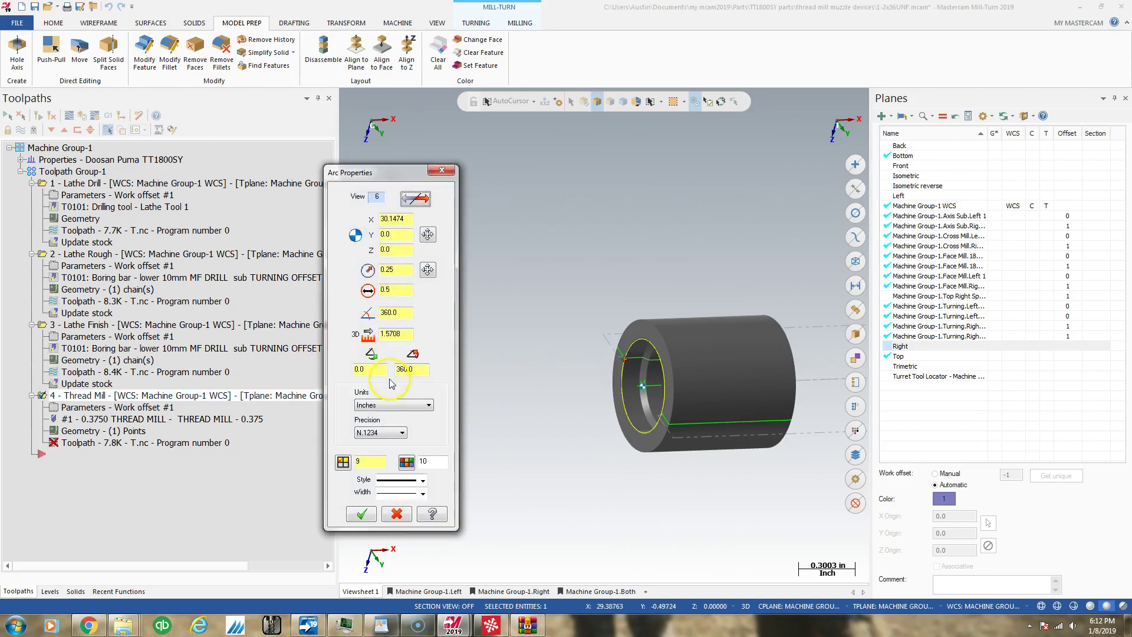
left_click(442, 170)
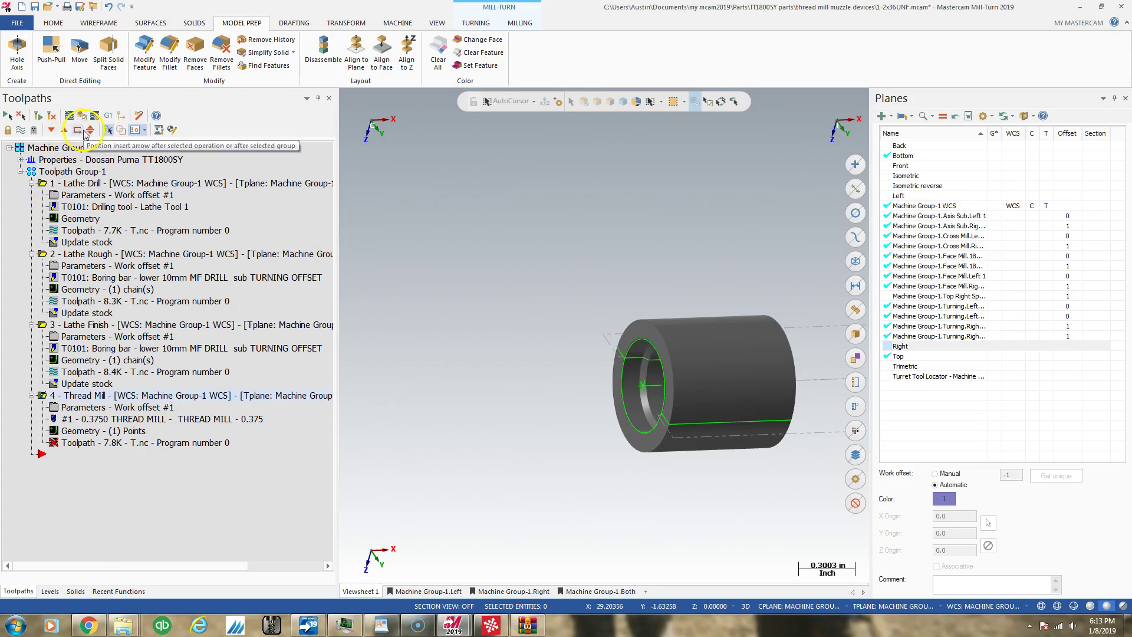
Step: Regenerate the Thread Mill operation and post its NC code to Code Expert again
left_click(51, 115)
left_click(108, 115)
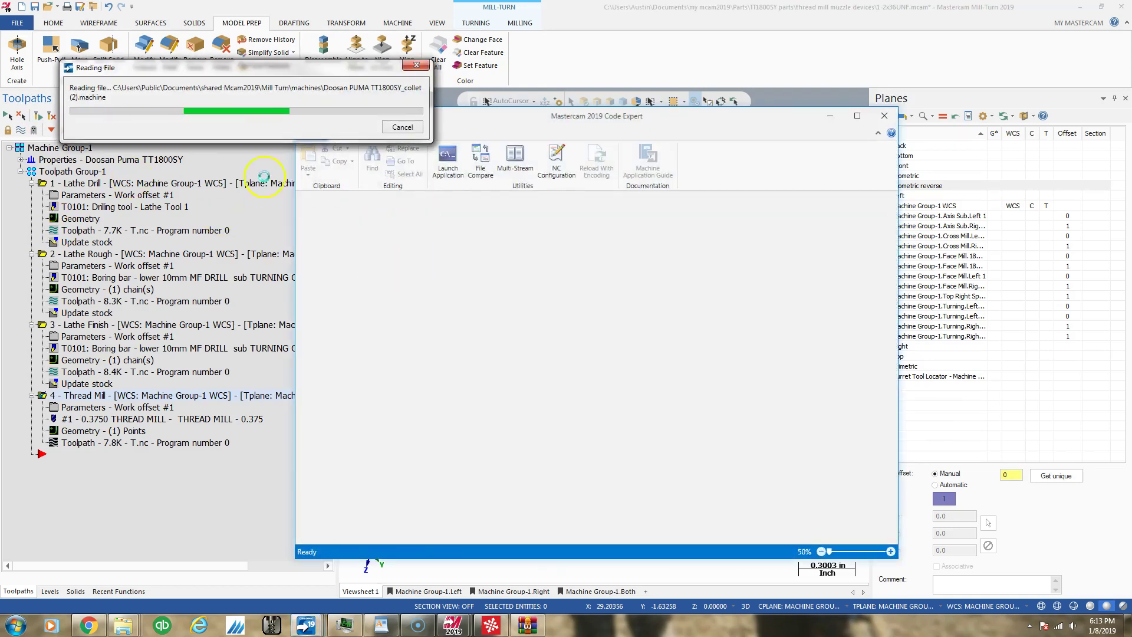
left_click(540, 177)
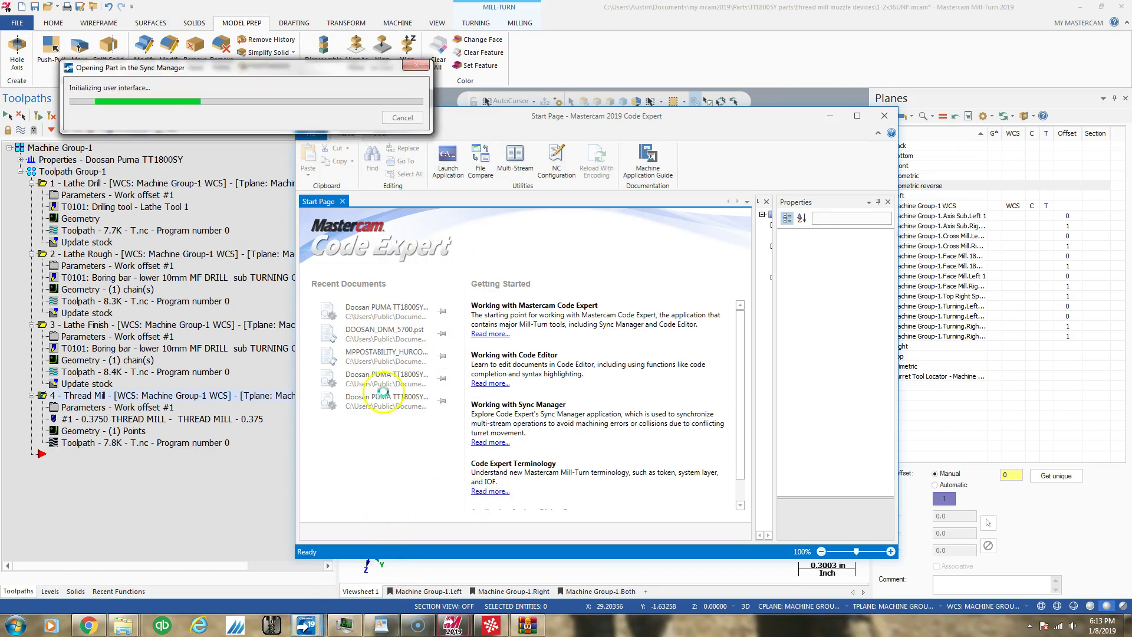
left_click(311, 156)
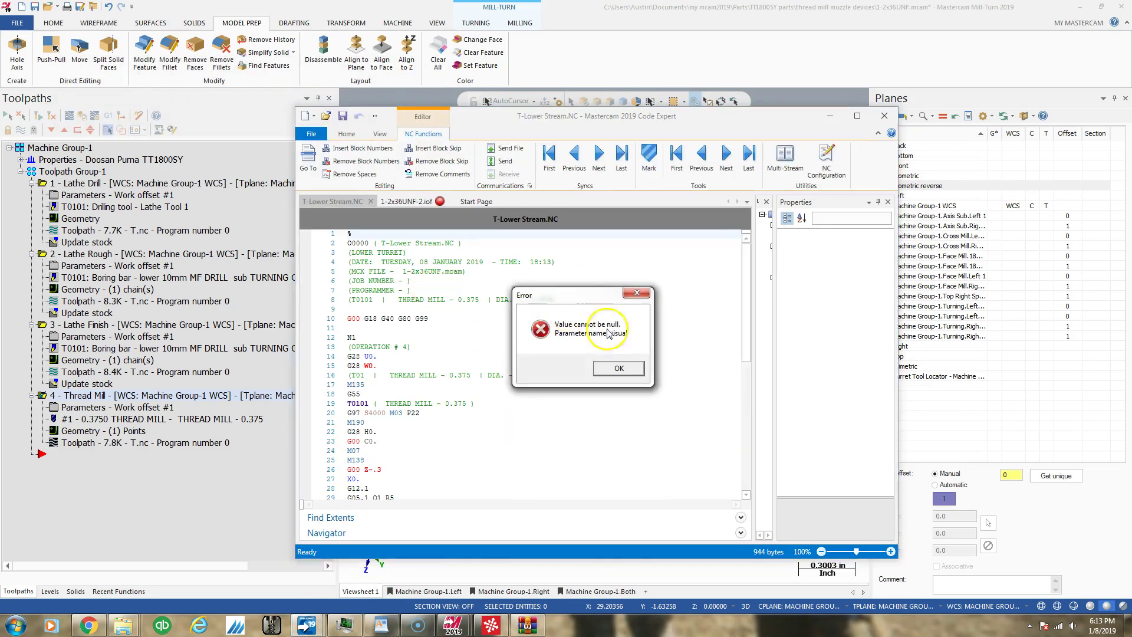
left_click(624, 367)
left_click(608, 355)
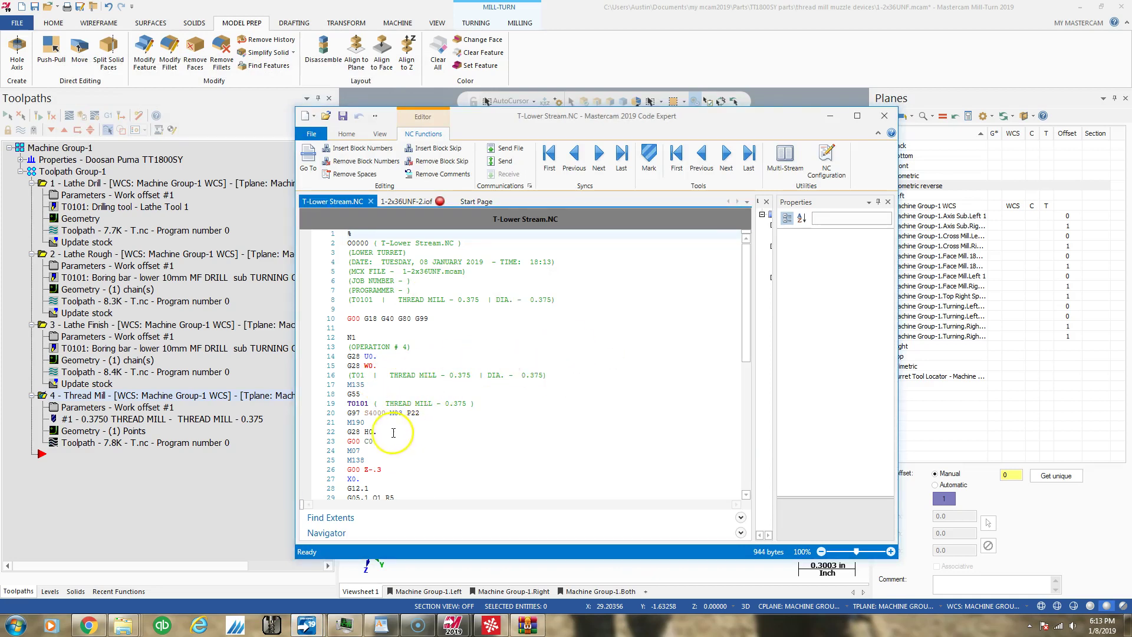
Step: Examine the M07 and M138 codes and the Z approach and retract moves in T-Lower Stream.NC
left_click_drag(362, 451, 347, 451)
scroll(425, 419, "down", 3)
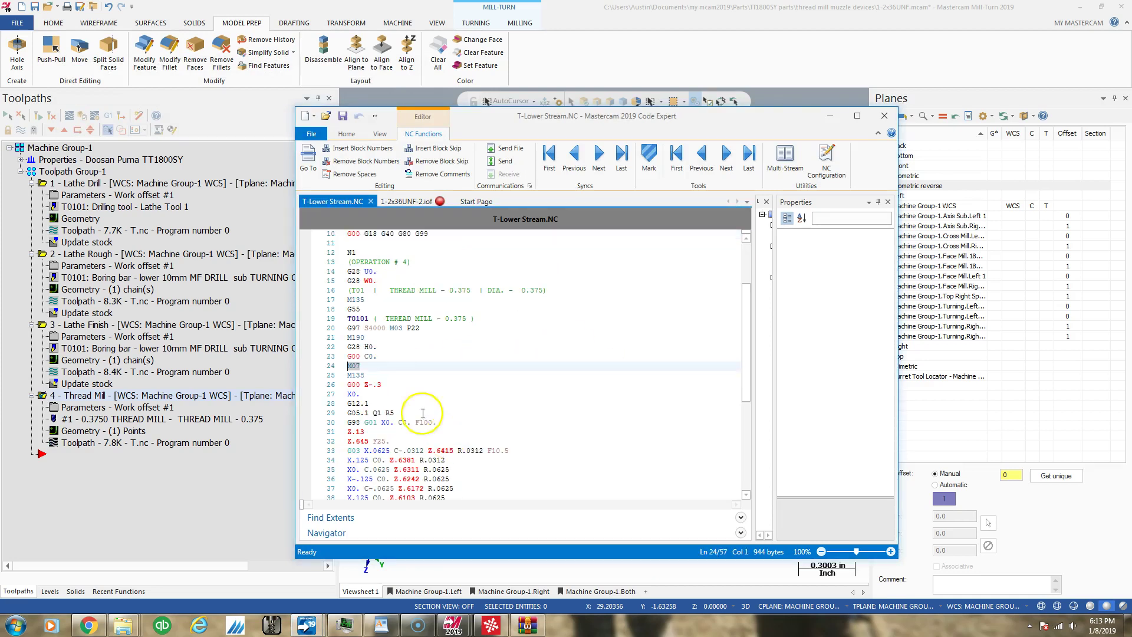
left_click_drag(366, 375, 347, 374)
scroll(499, 362, "down", 3)
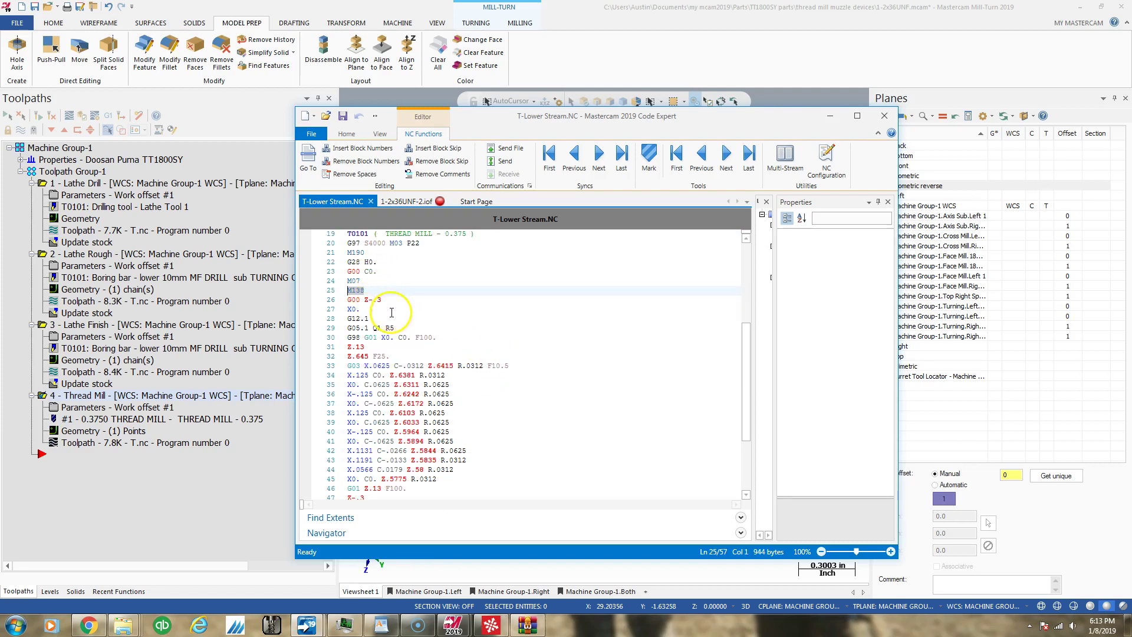
left_click(361, 300)
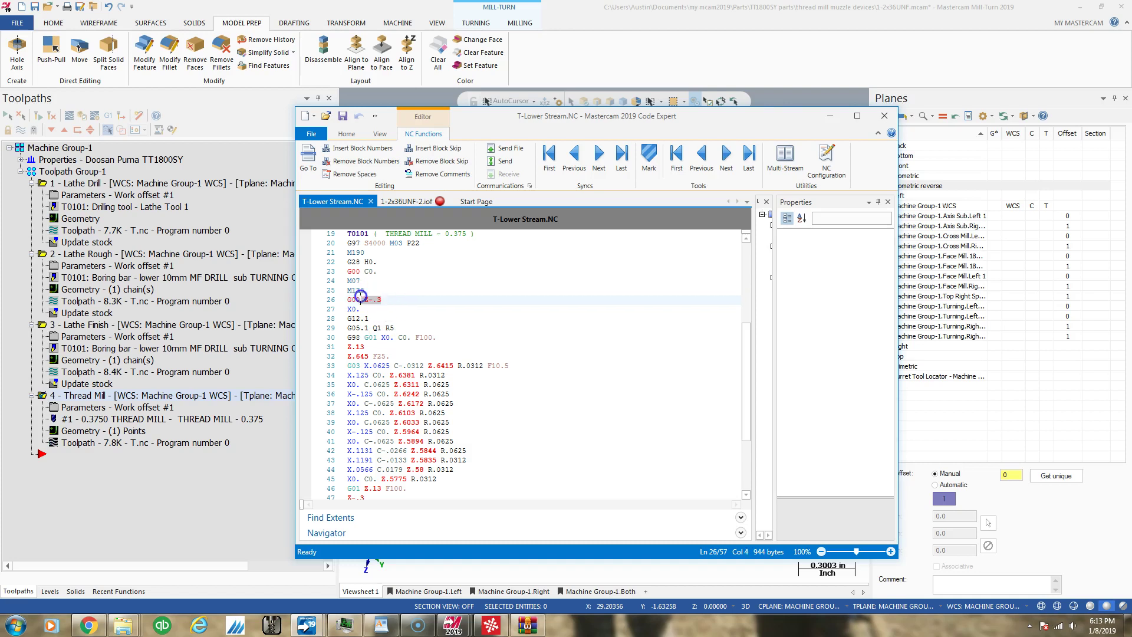
scroll(363, 389, "down", 3)
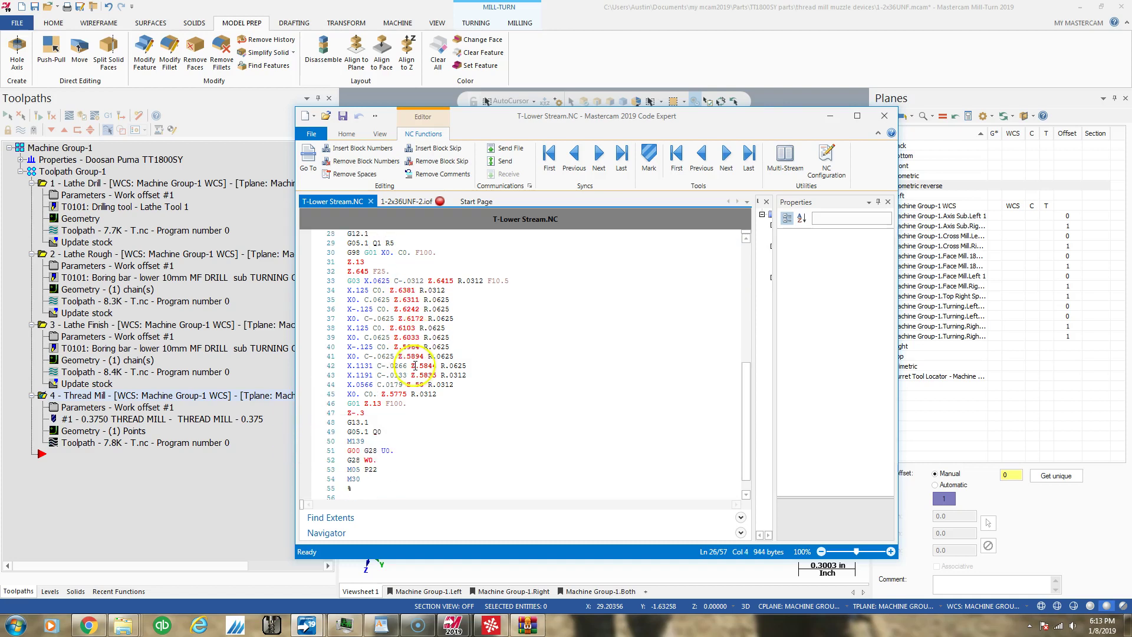
left_click(348, 413)
scroll(373, 330, "up", 3)
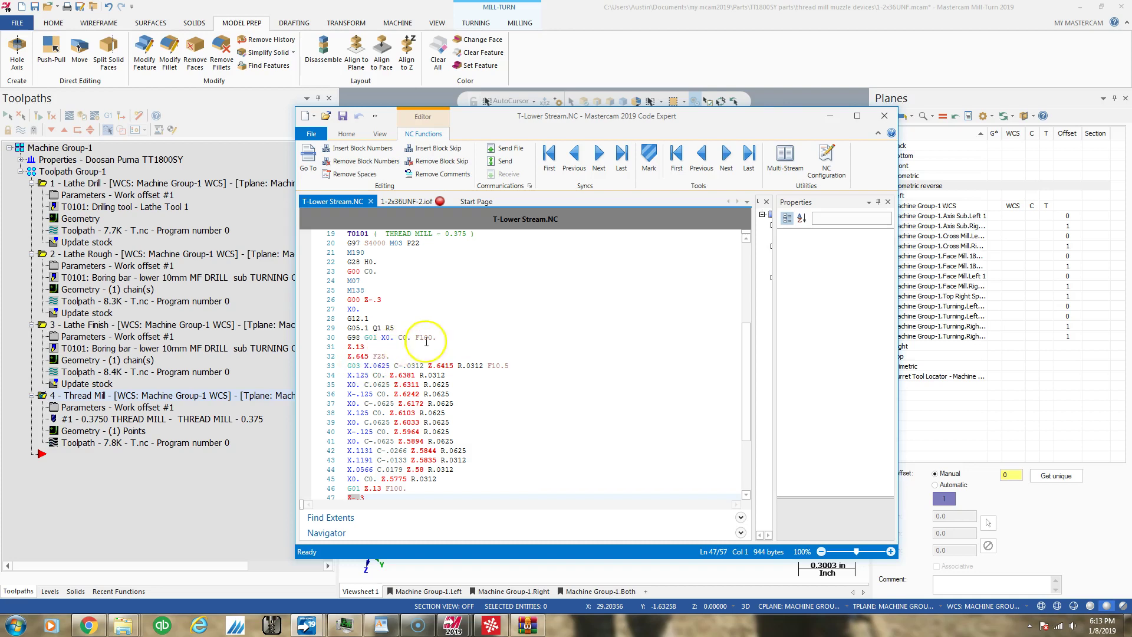
Step: Review the thread milling block between G12.1 and G13.1 in T-Lower Stream.NC and close Code Expert
scroll(378, 334, "up", 2)
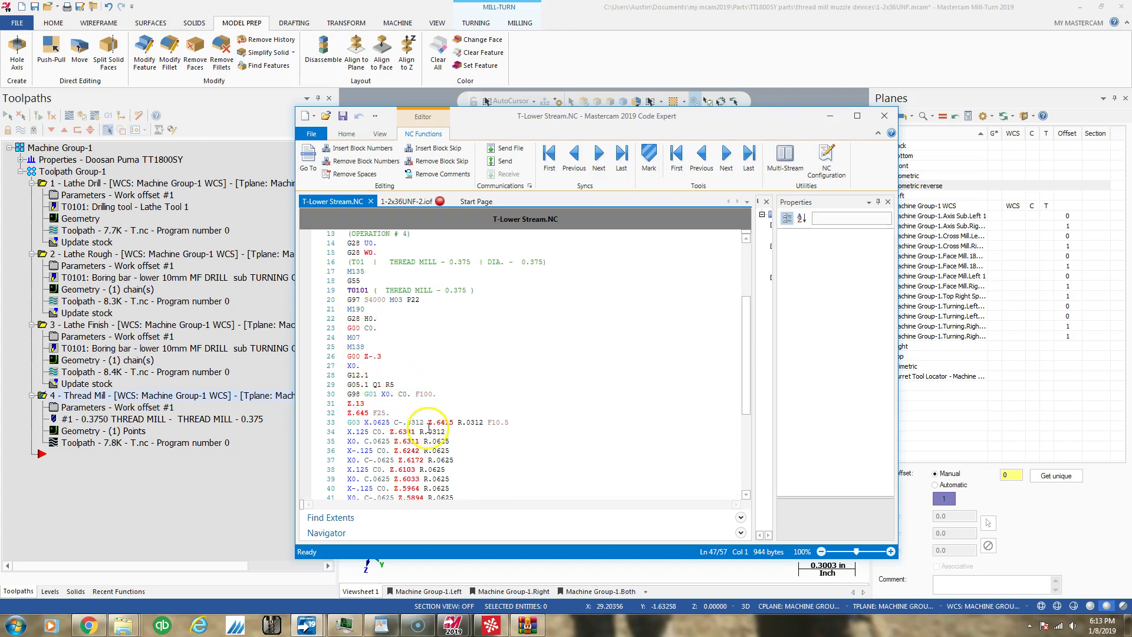
scroll(439, 378, "up", 1)
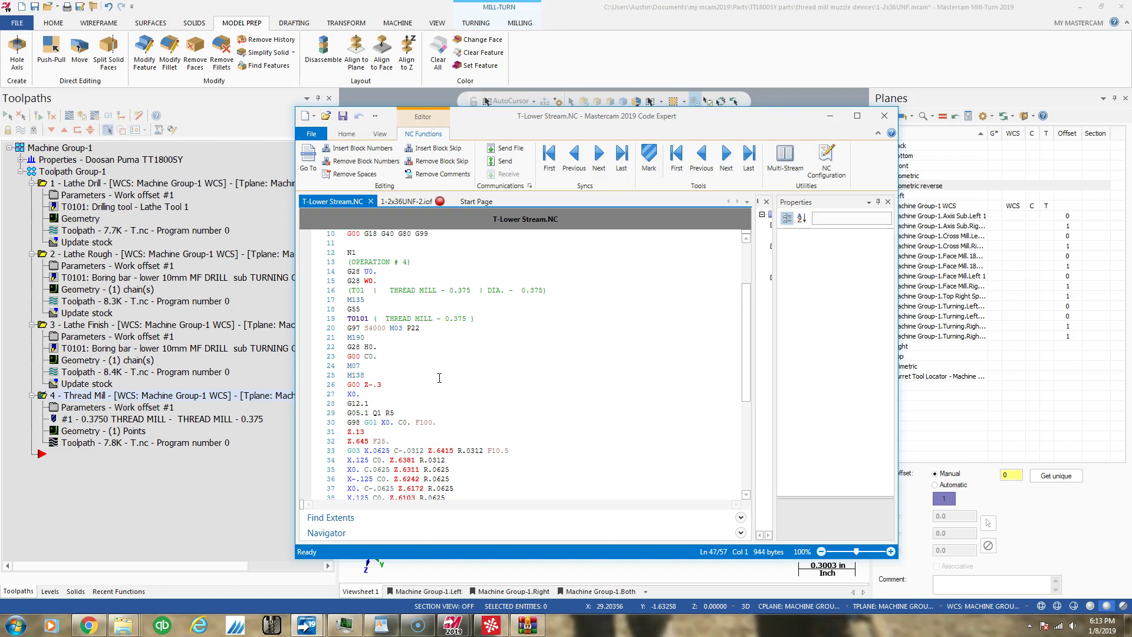
scroll(439, 378, "down", 3)
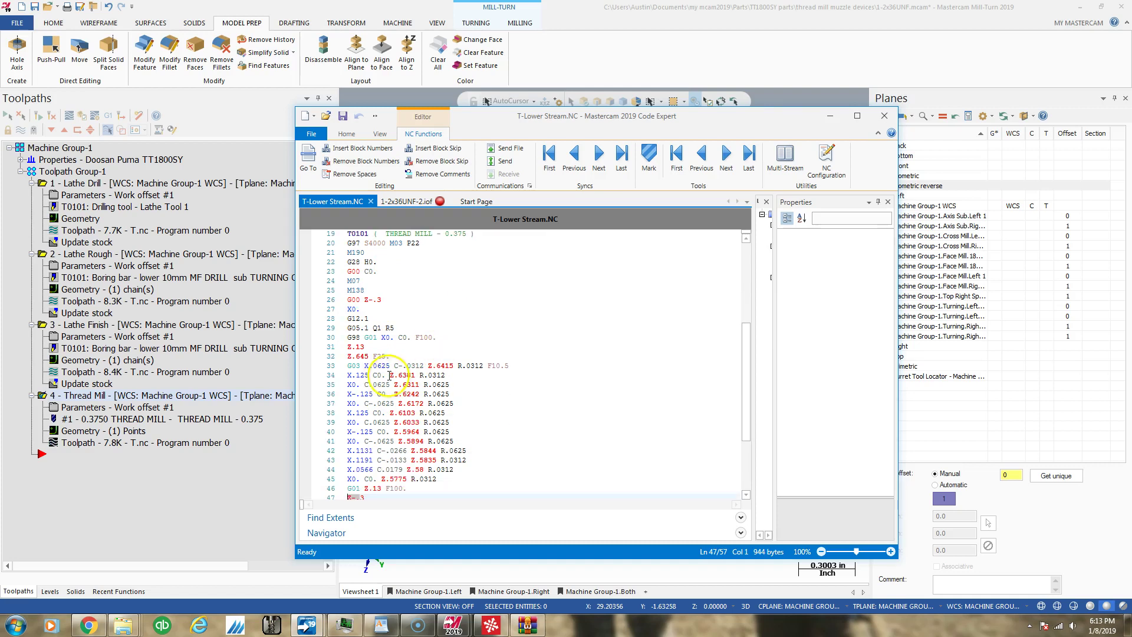
left_click(350, 319)
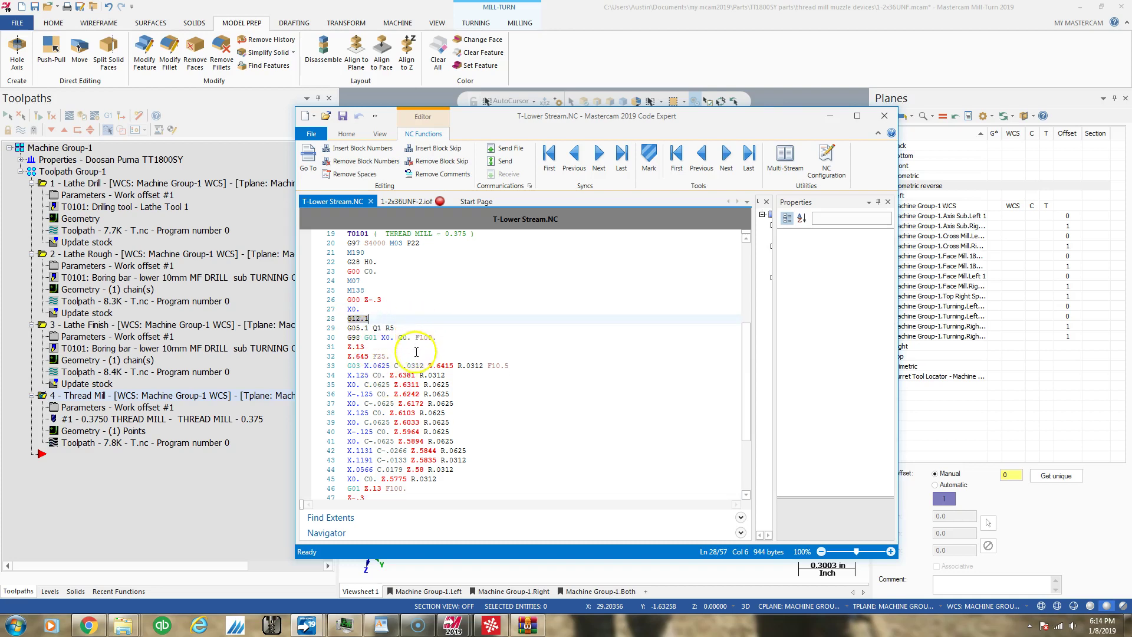
scroll(416, 354, "down", 3)
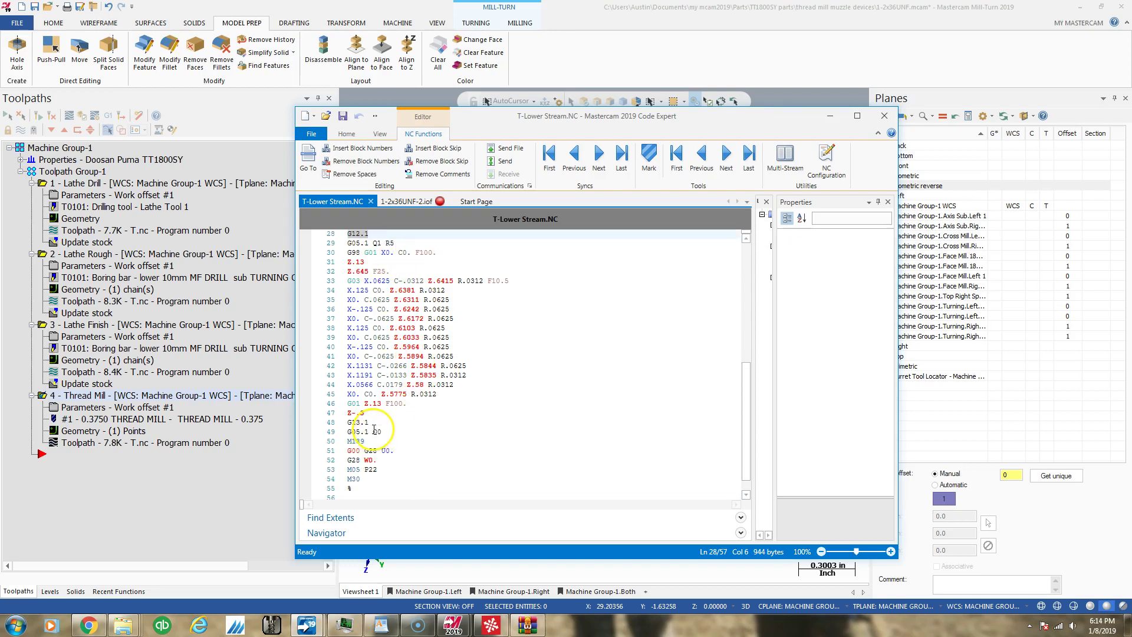
scroll(374, 422, "up", 2)
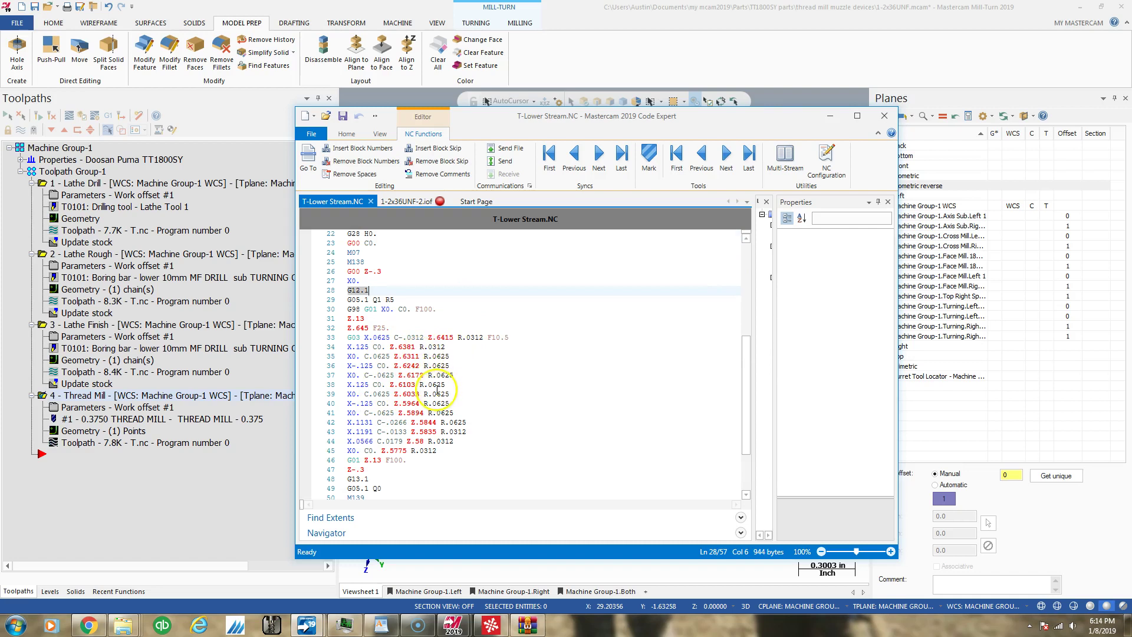
scroll(412, 394, "up", 1)
scroll(370, 381, "up", 1)
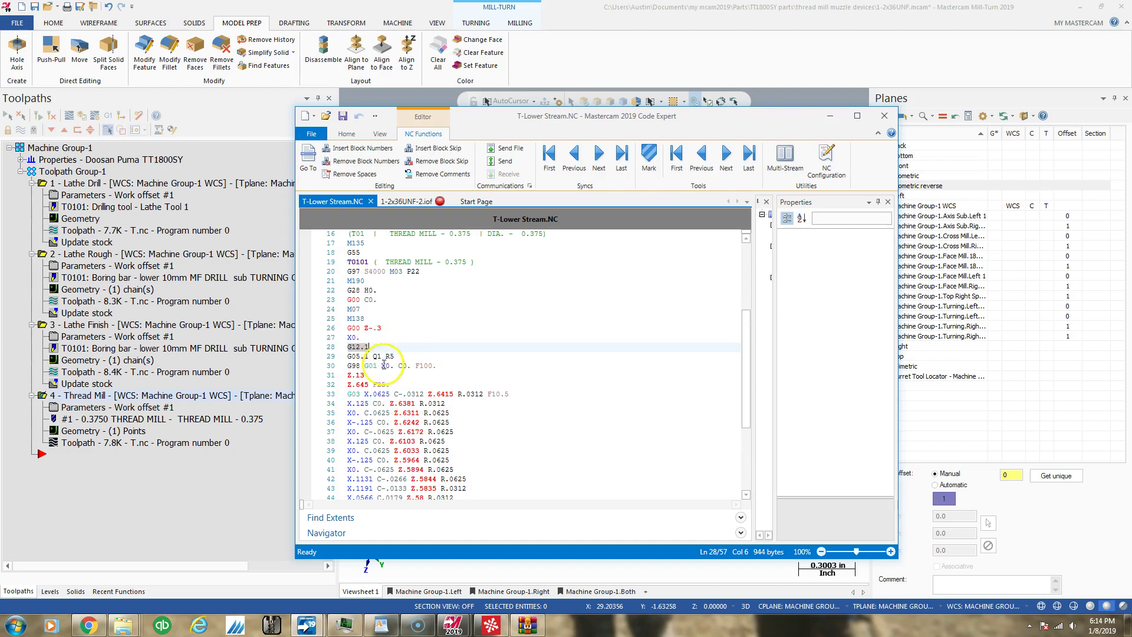
scroll(381, 366, "down", 3)
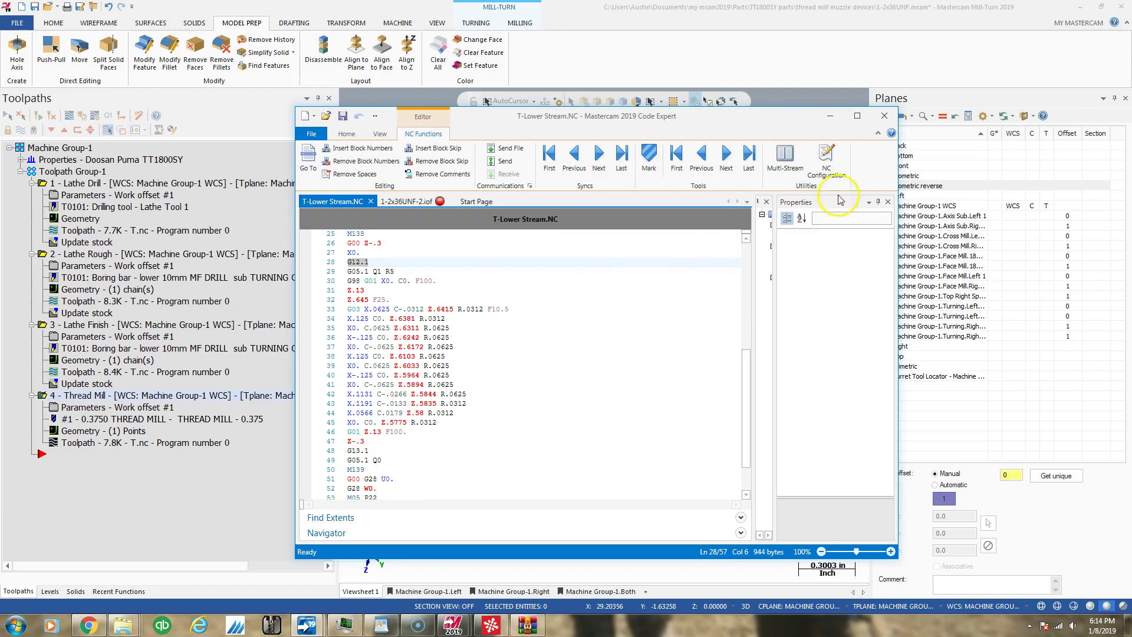
left_click(884, 117)
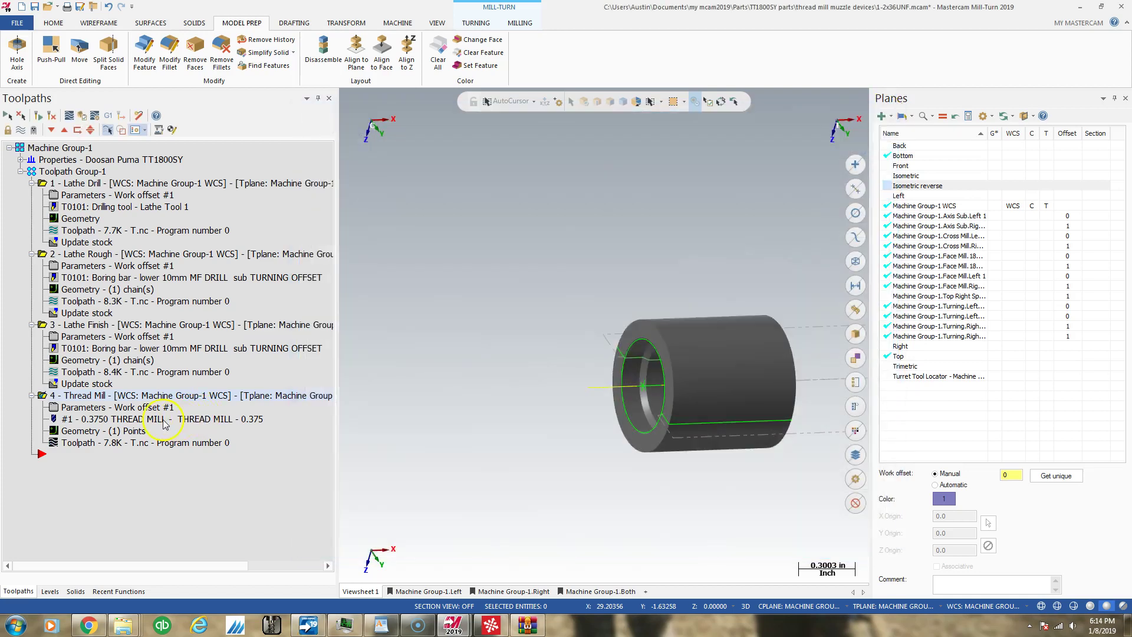
Step: Review the Thread Mill operation's compensation types and look through test3.nc in the other Code Expert window
left_click(548, 203)
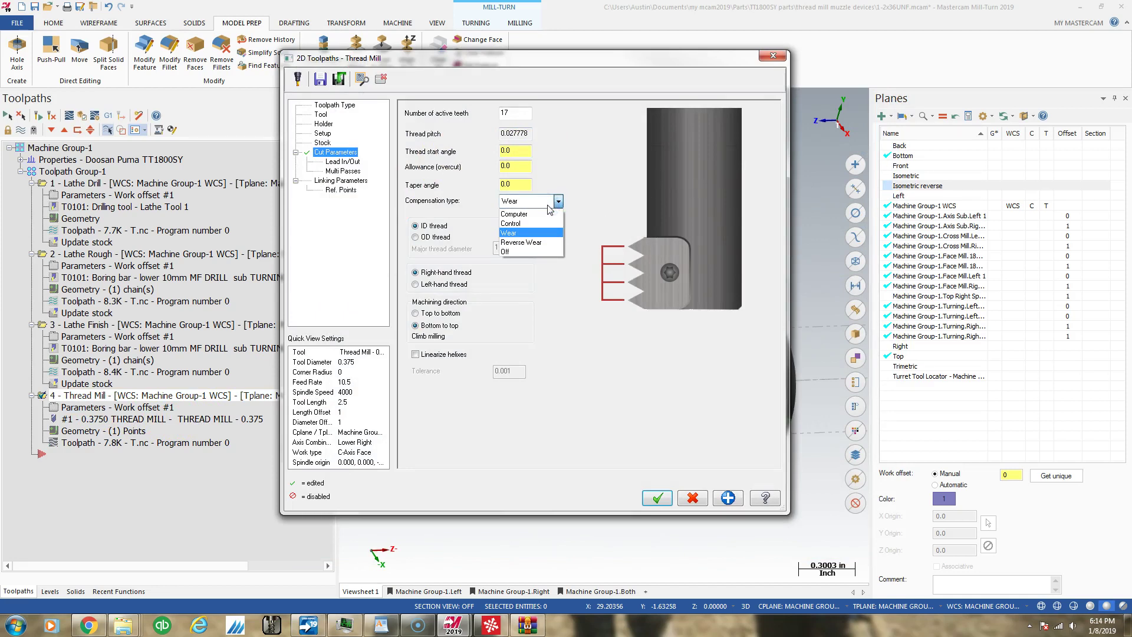
left_click(523, 238)
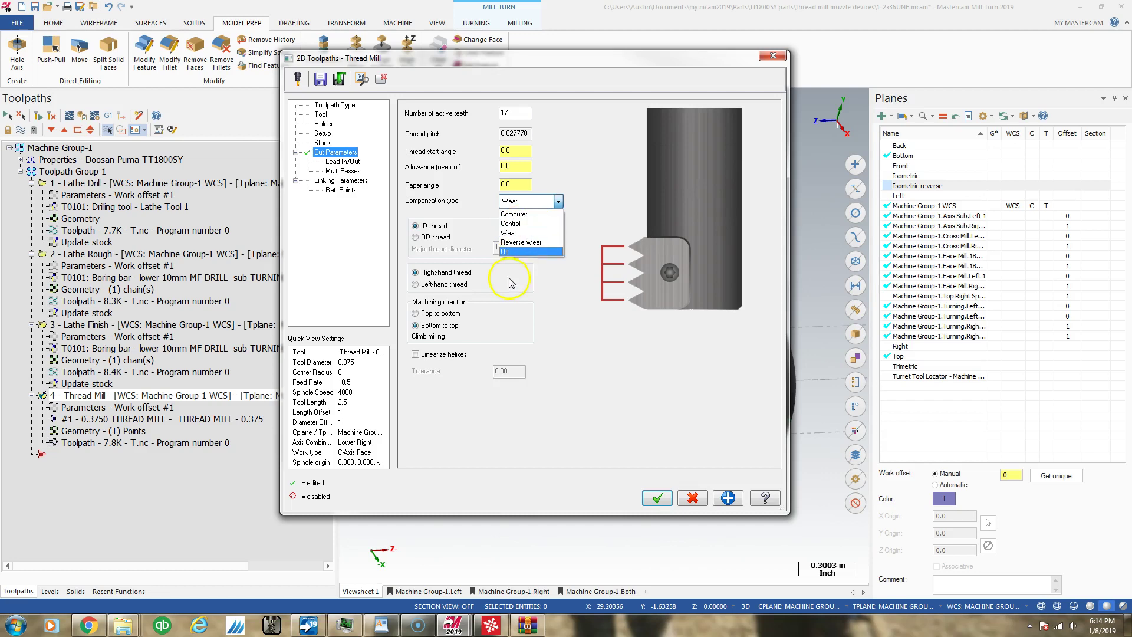
left_click(415, 628)
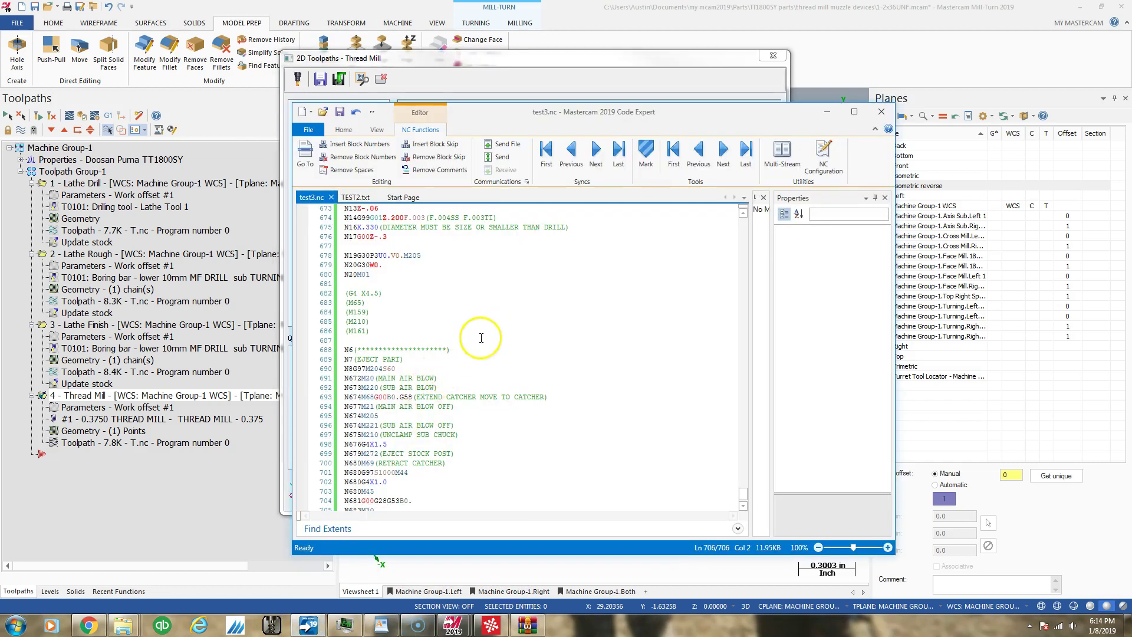
scroll(450, 310, "up", 13)
scroll(449, 309, "up", 1)
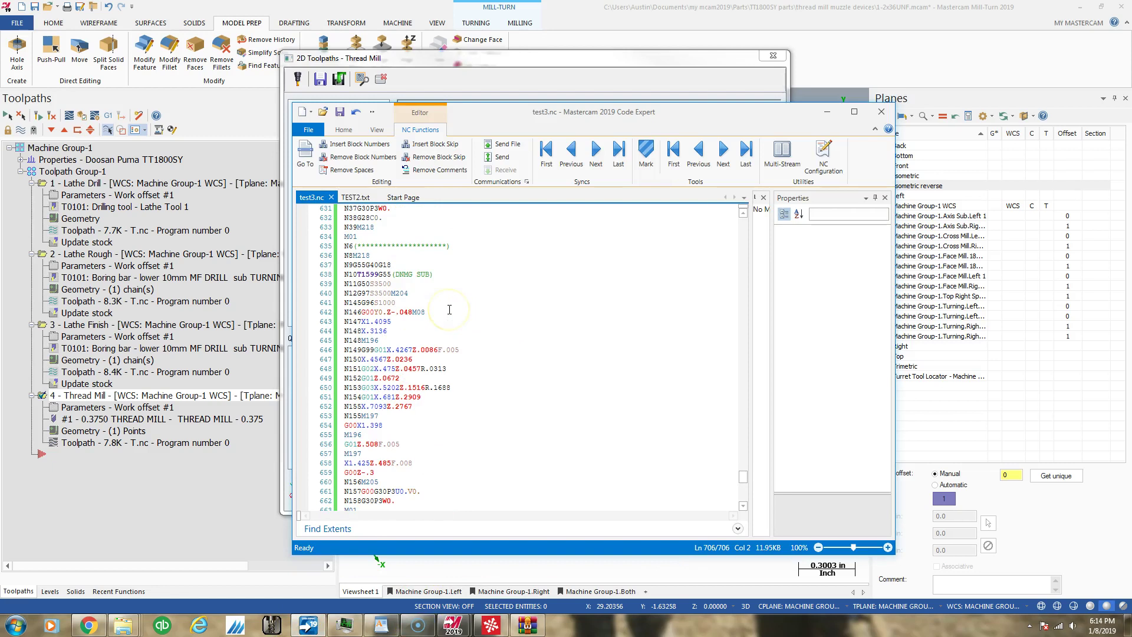
left_click(827, 112)
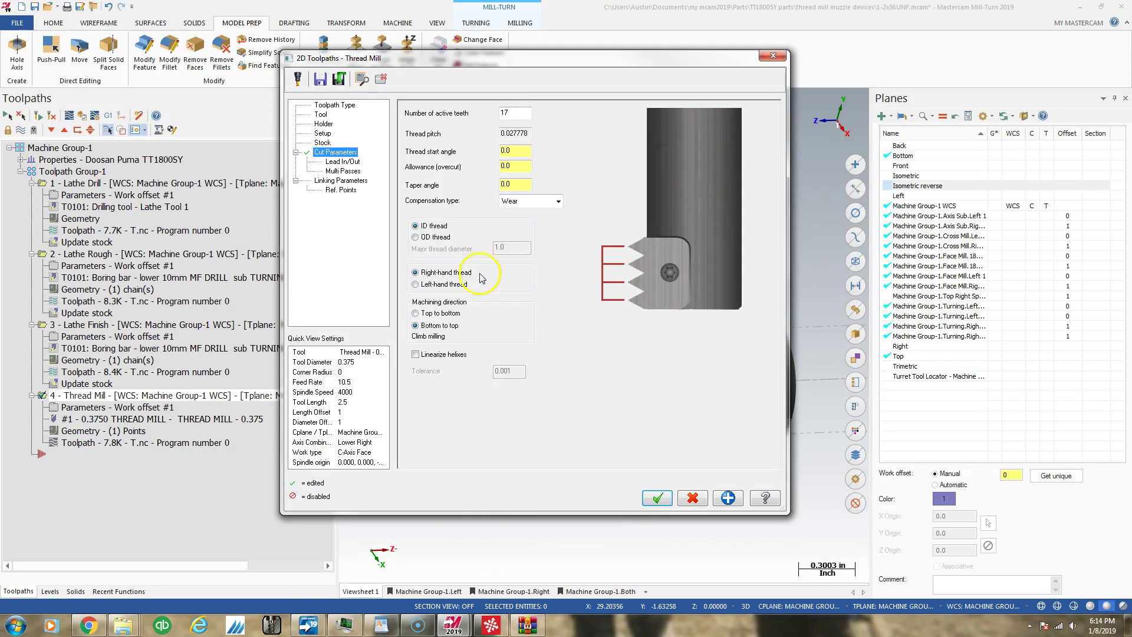
Step: Reselect Wear as the compensation type in the Thread Mill cut parameters
left_click(558, 202)
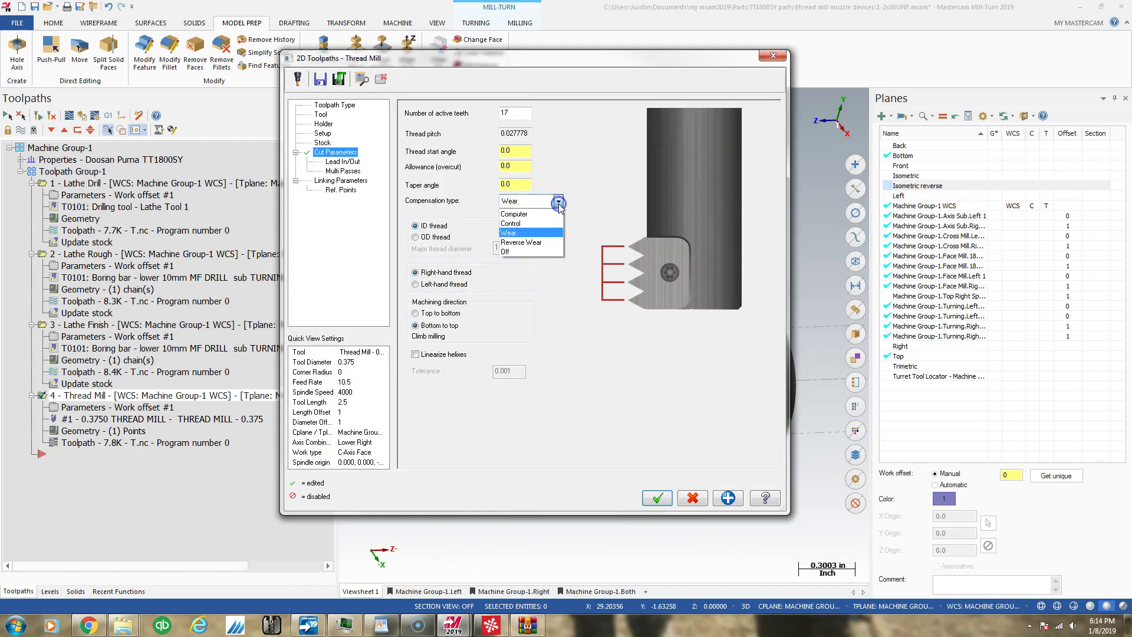
left_click(526, 233)
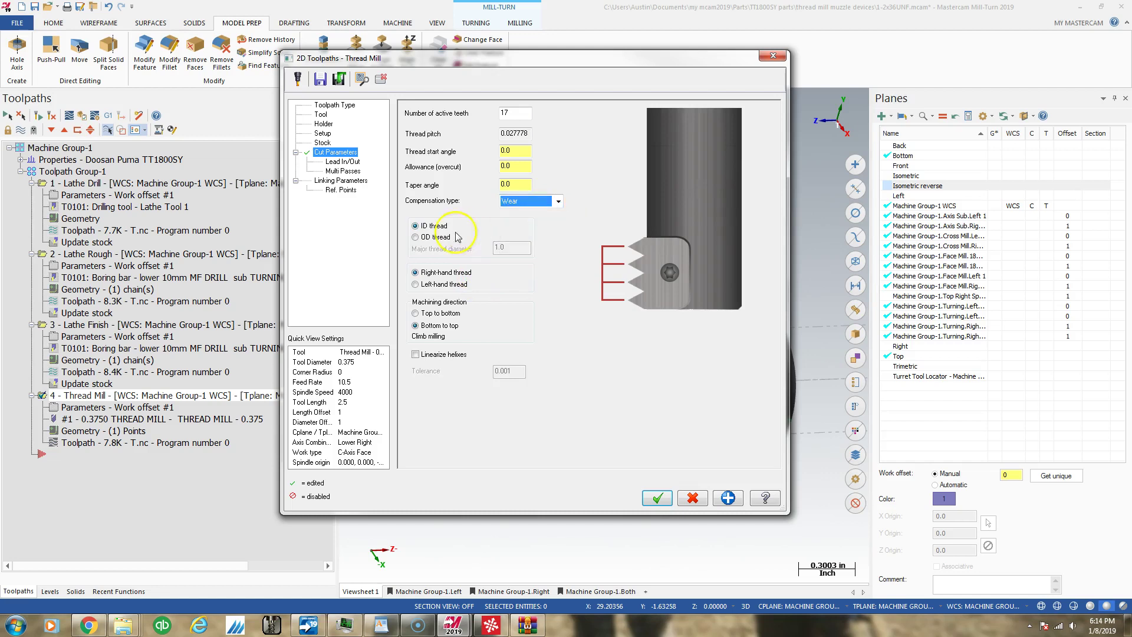
Step: Enable multi passes for the Thread Mill operation with 1 rough pass and 1 finish pass, edit both stepovers, and accept the parameters
left_click(343, 171)
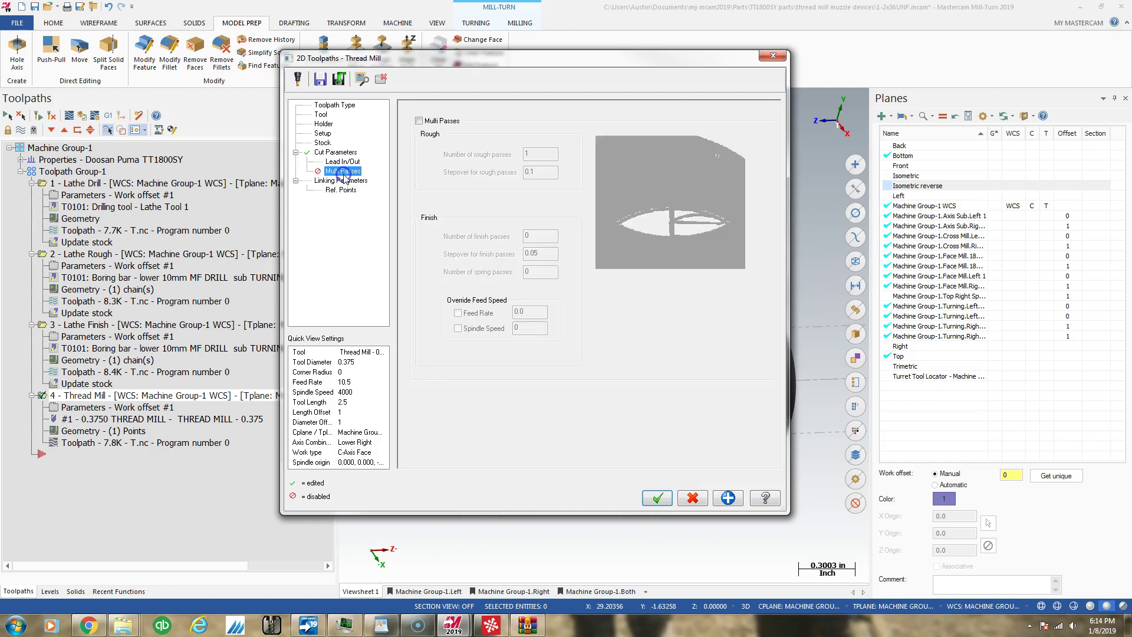
left_click(419, 120)
left_click(535, 154)
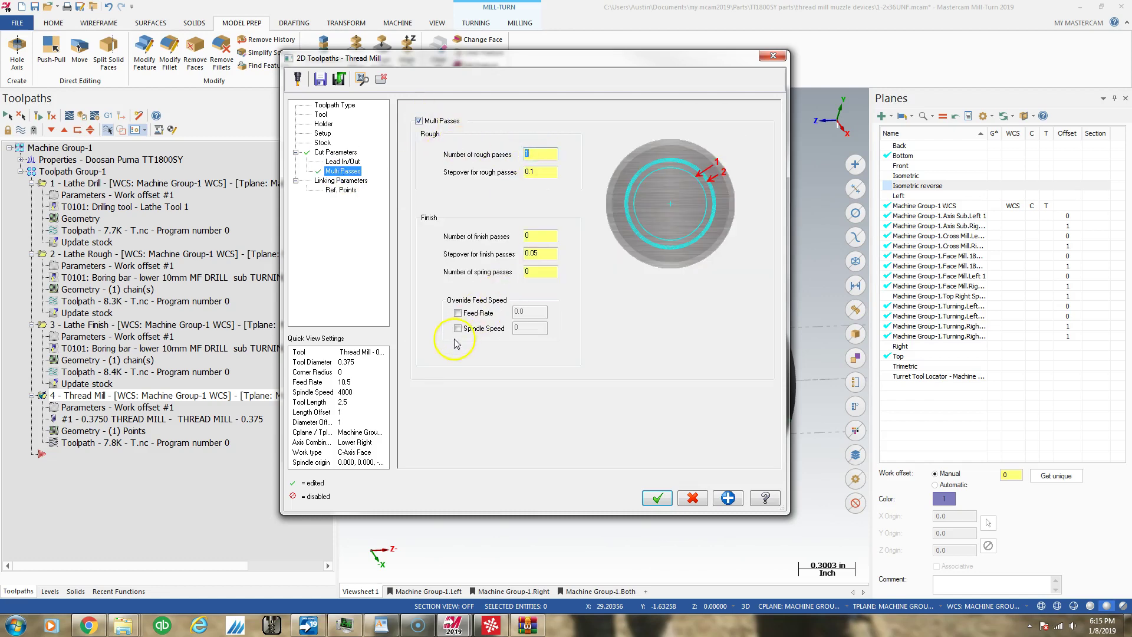
key("Tab")
key("Tab")
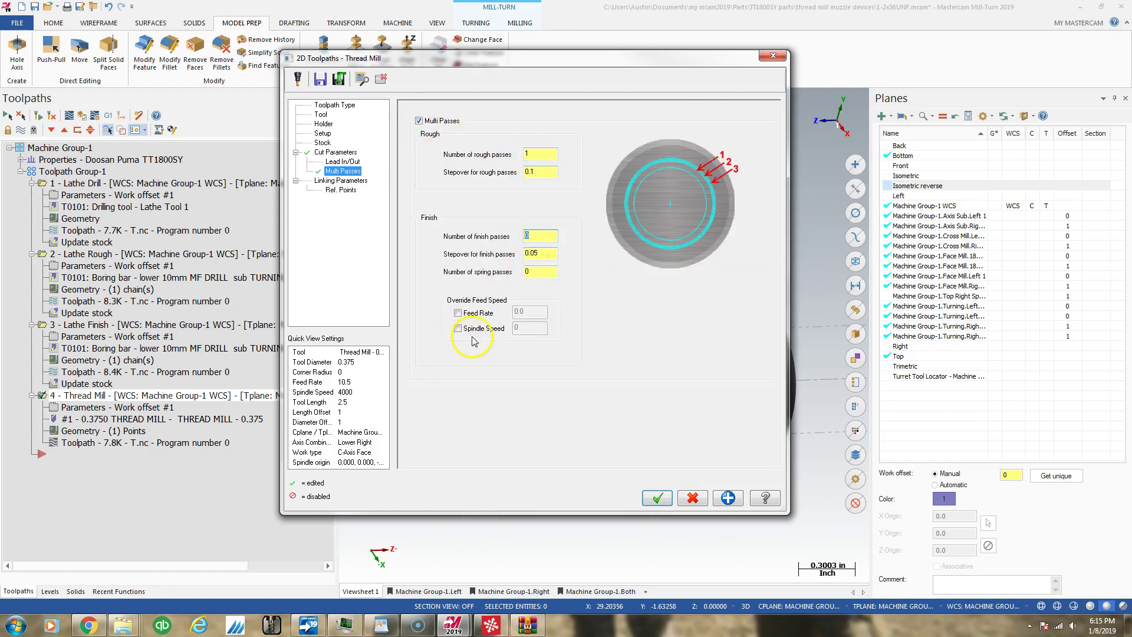
key("Tab")
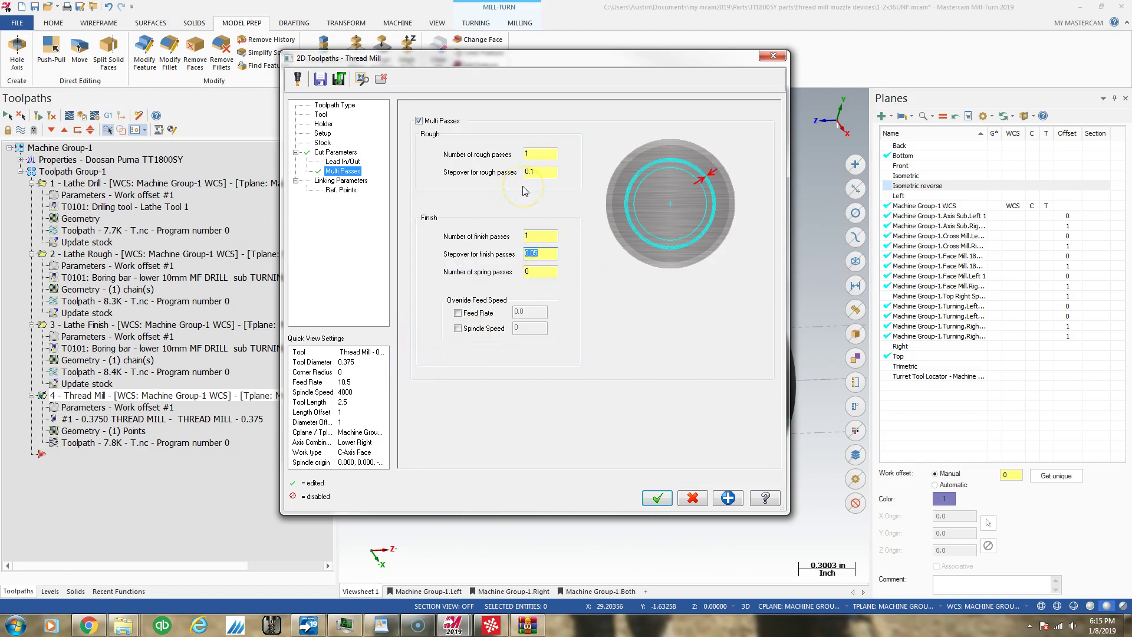
left_click(541, 171)
left_click(540, 253)
left_click(657, 496)
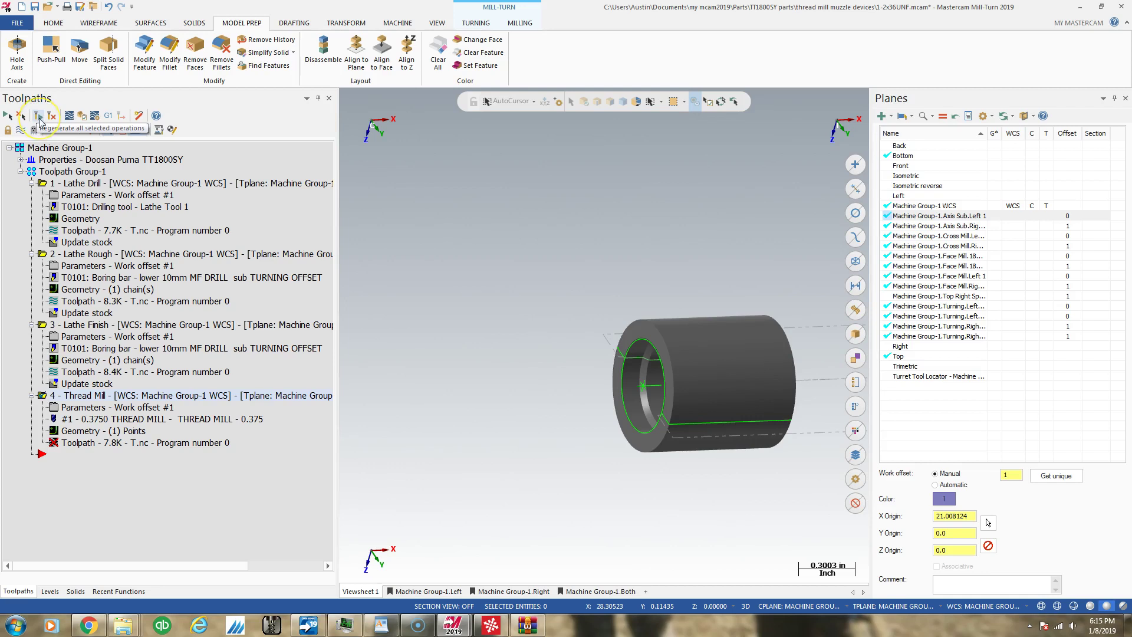
Step: Regenerate the Thread Mill toolpath, post its NC code from Code Expert's Sync Manager, and dismiss the error messages
left_click(39, 117)
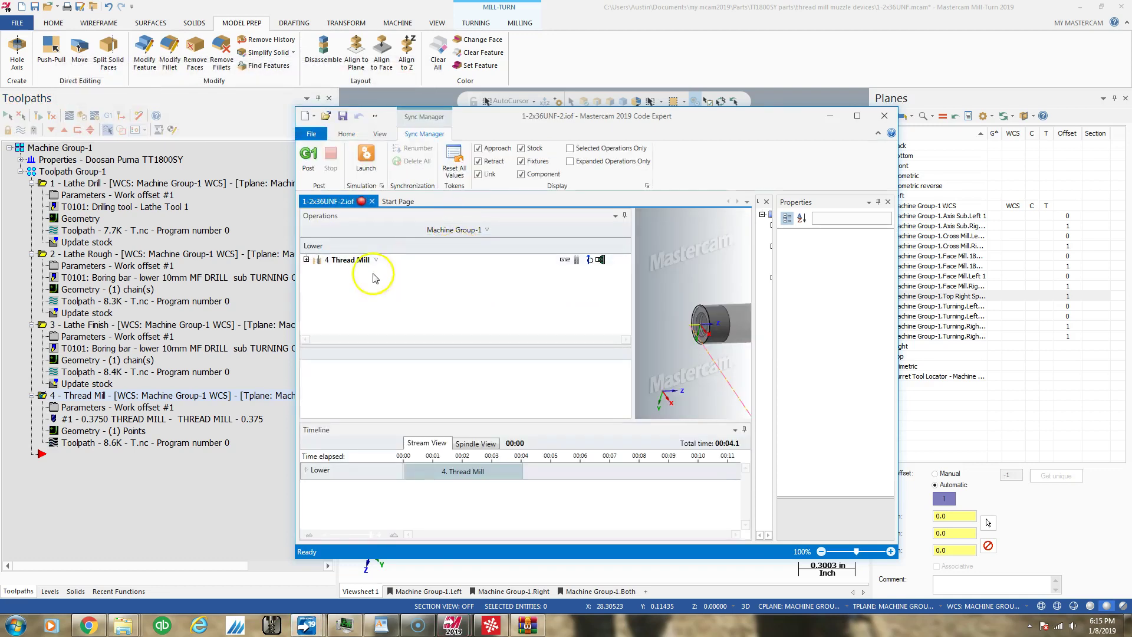
left_click(312, 165)
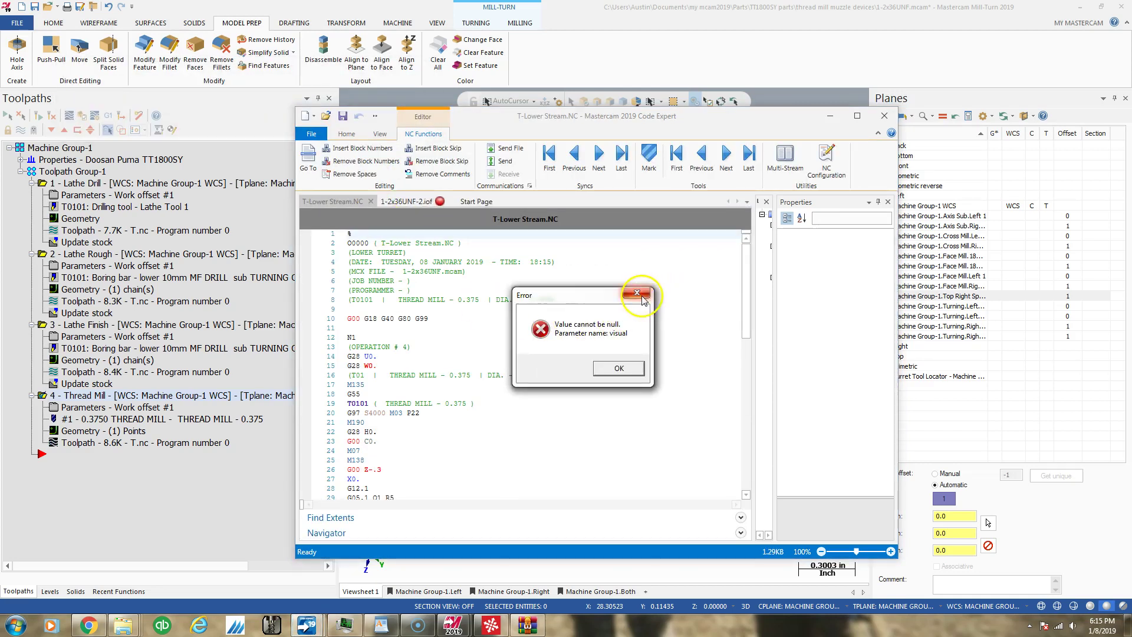
left_click(635, 295)
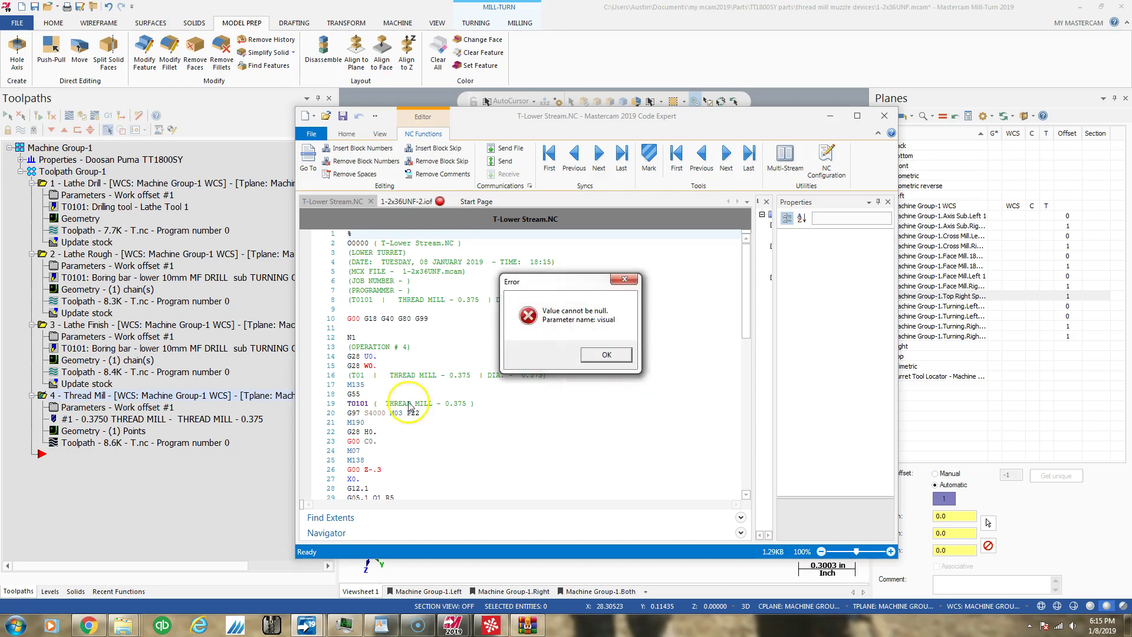
left_click(620, 283)
Step: Review the rough and finish thread milling passes between G12.1 and G13.1 in T-Lower Stream.NC
scroll(436, 345, "down", 2)
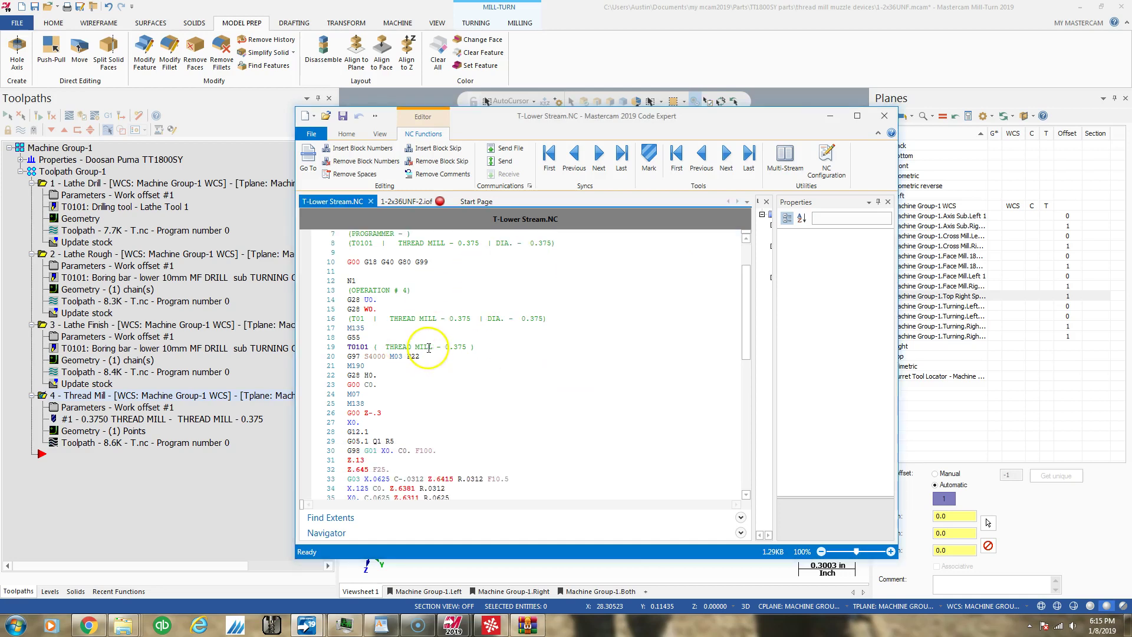
scroll(389, 421, "down", 1)
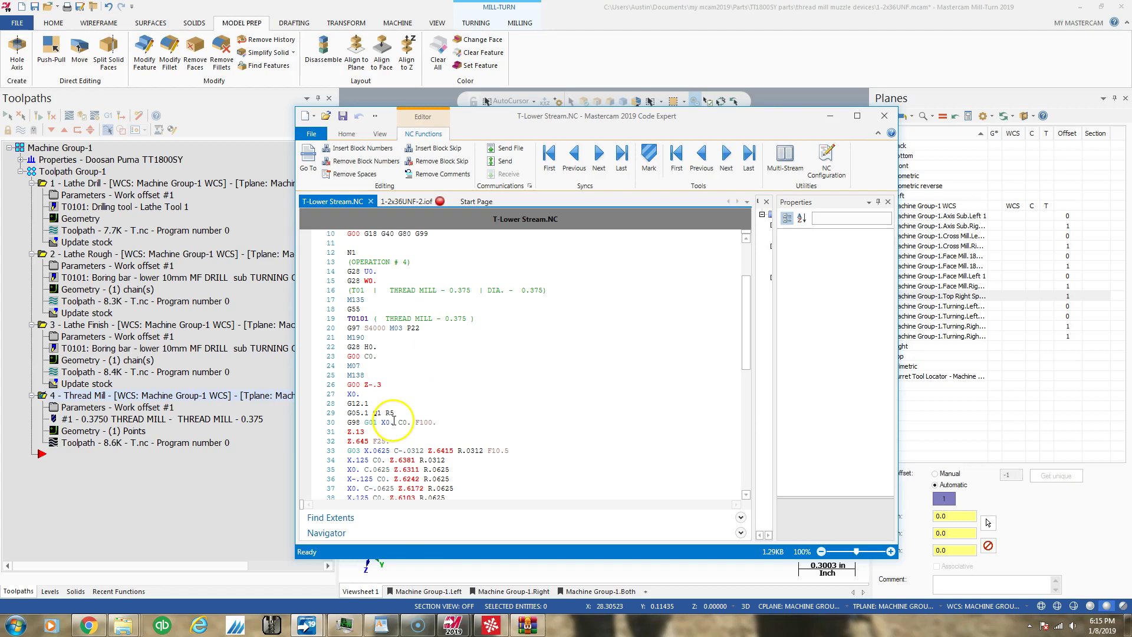
scroll(394, 465, "down", 7)
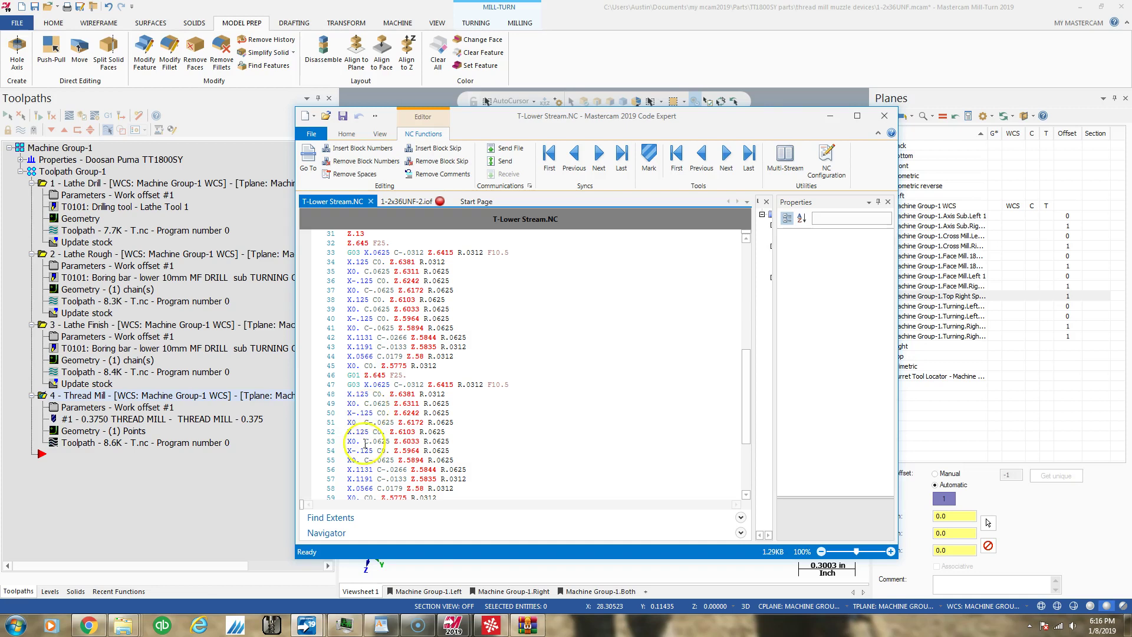
scroll(365, 444, "down", 1)
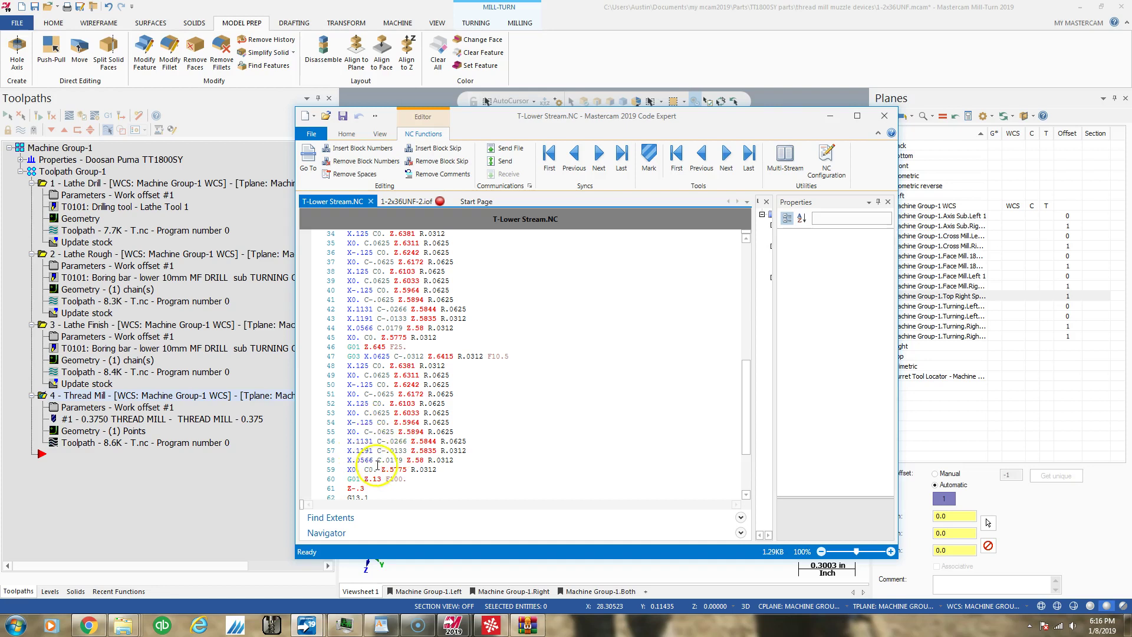
scroll(364, 459, "down", 2)
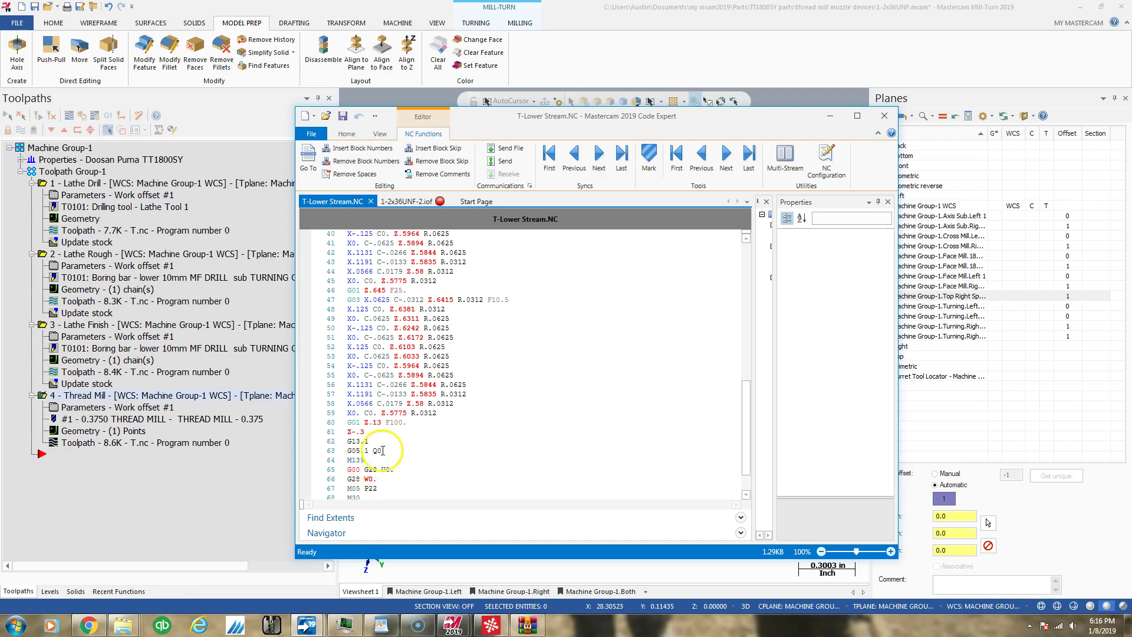
scroll(389, 448, "up", 9)
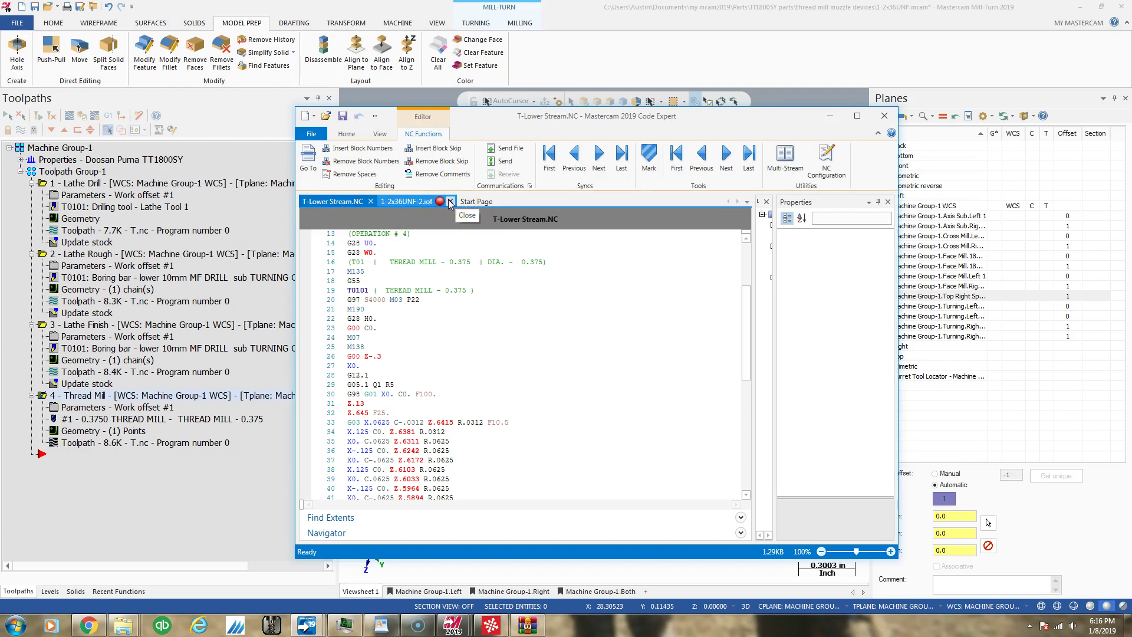
Step: Close the 1-2x36UNF-2.iof file and exit Code Expert to return to Mastercam
left_click(450, 202)
left_click(824, 174)
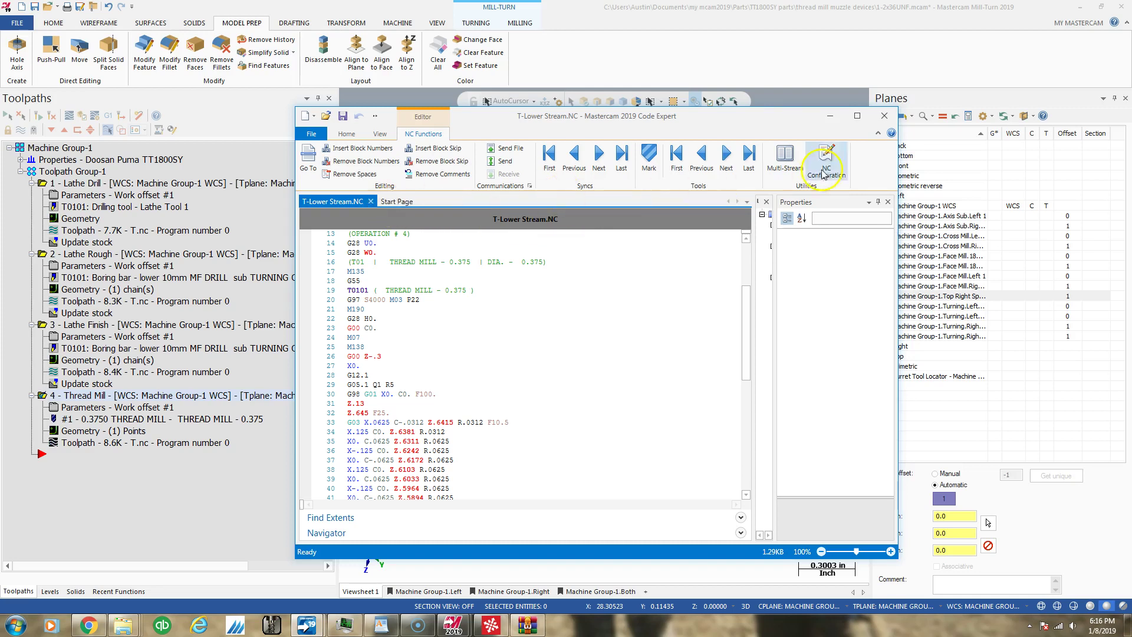
left_click(885, 116)
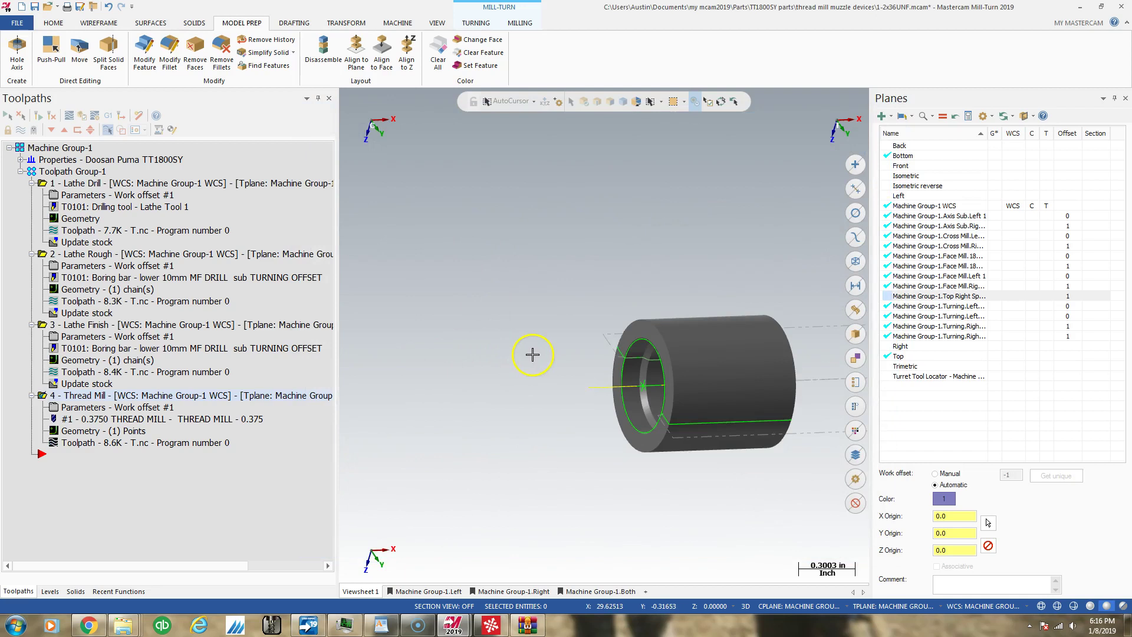